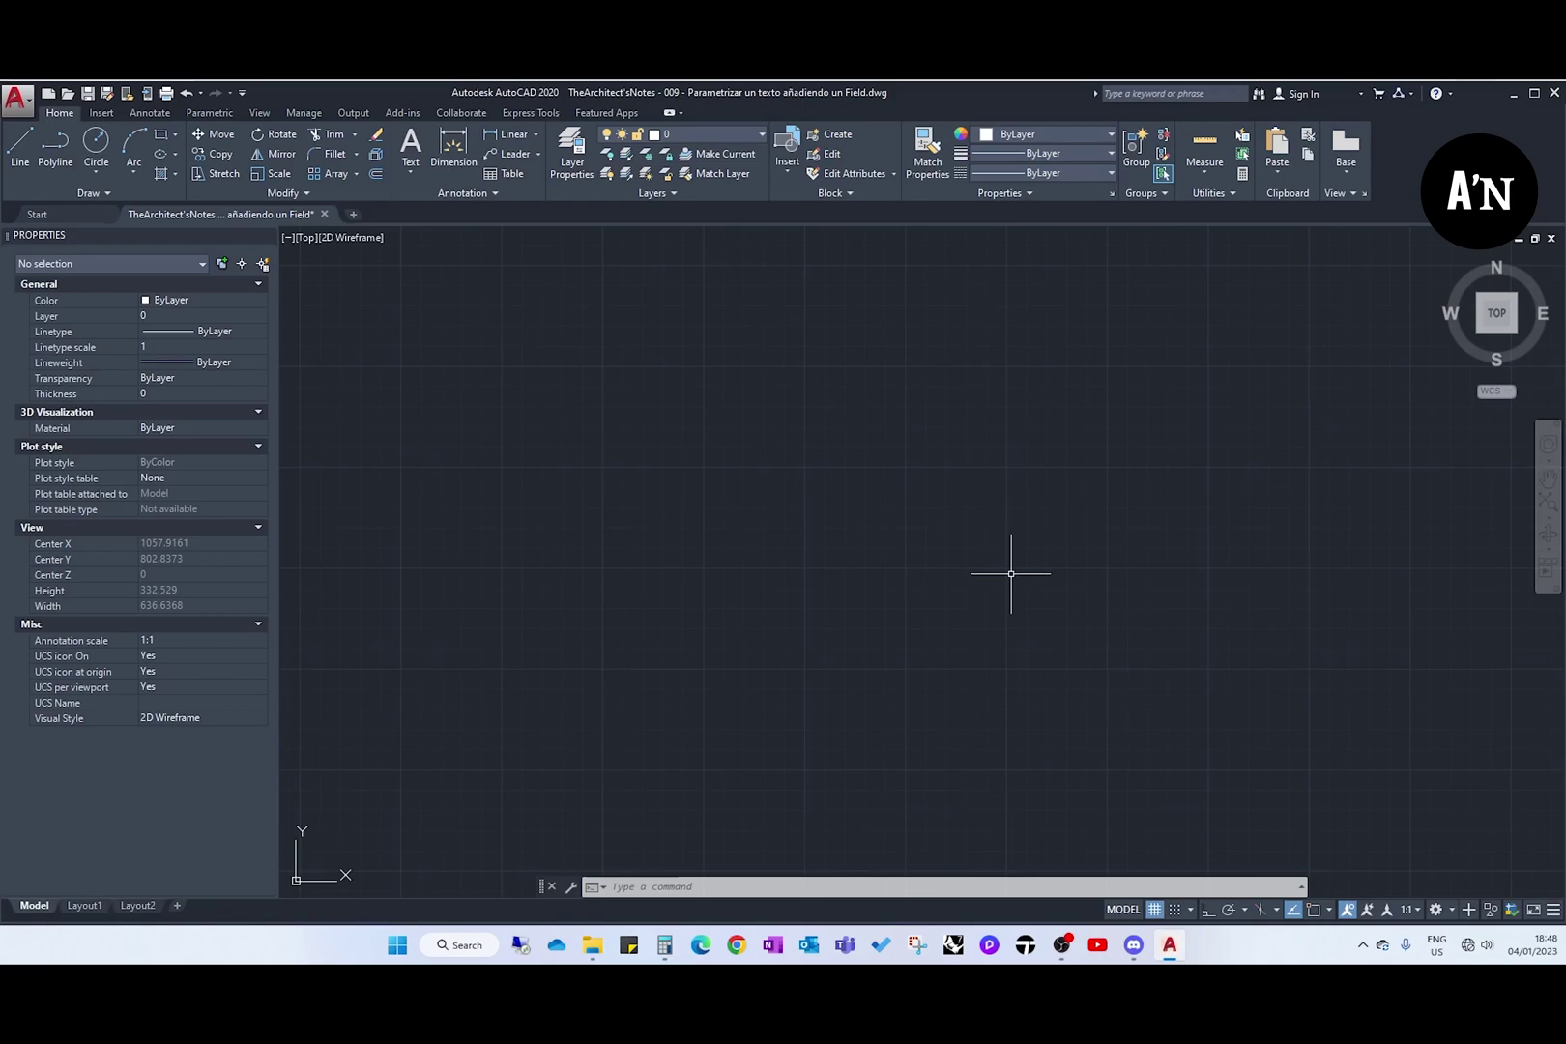
# Step: Zoom out and centre the view on the 25 m² area label
pyautogui.scroll(-1, 1005, 570)
pyautogui.scroll(-2, 1112, 586)
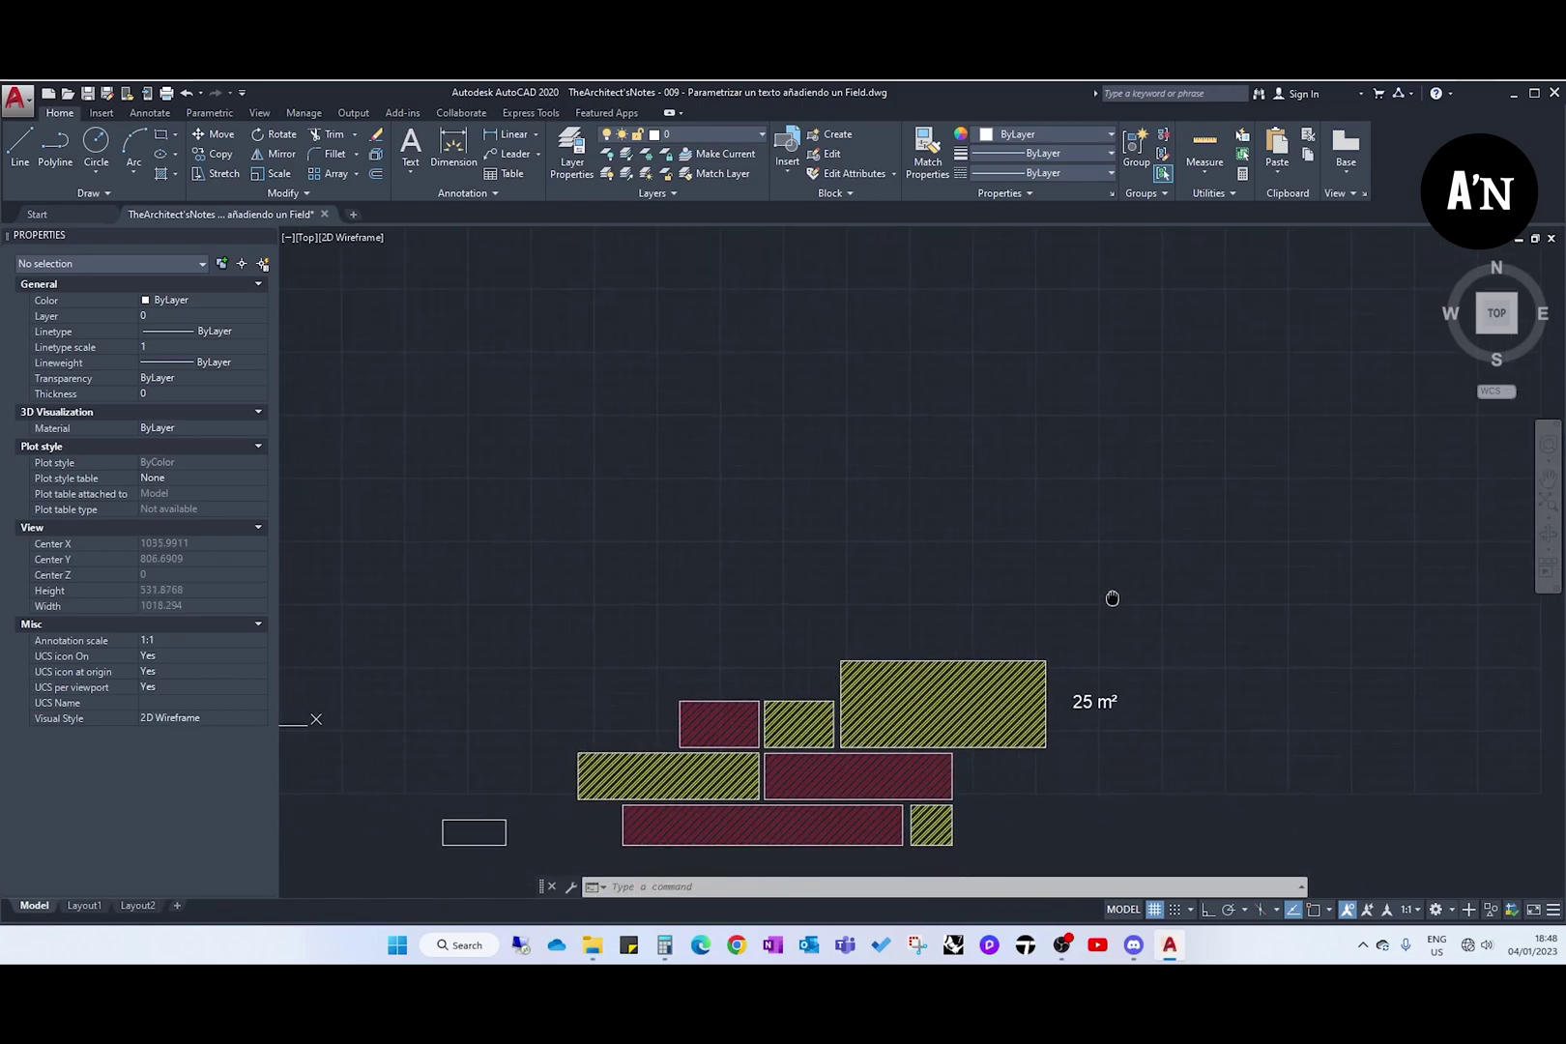
pyautogui.scroll(4, 1064, 599)
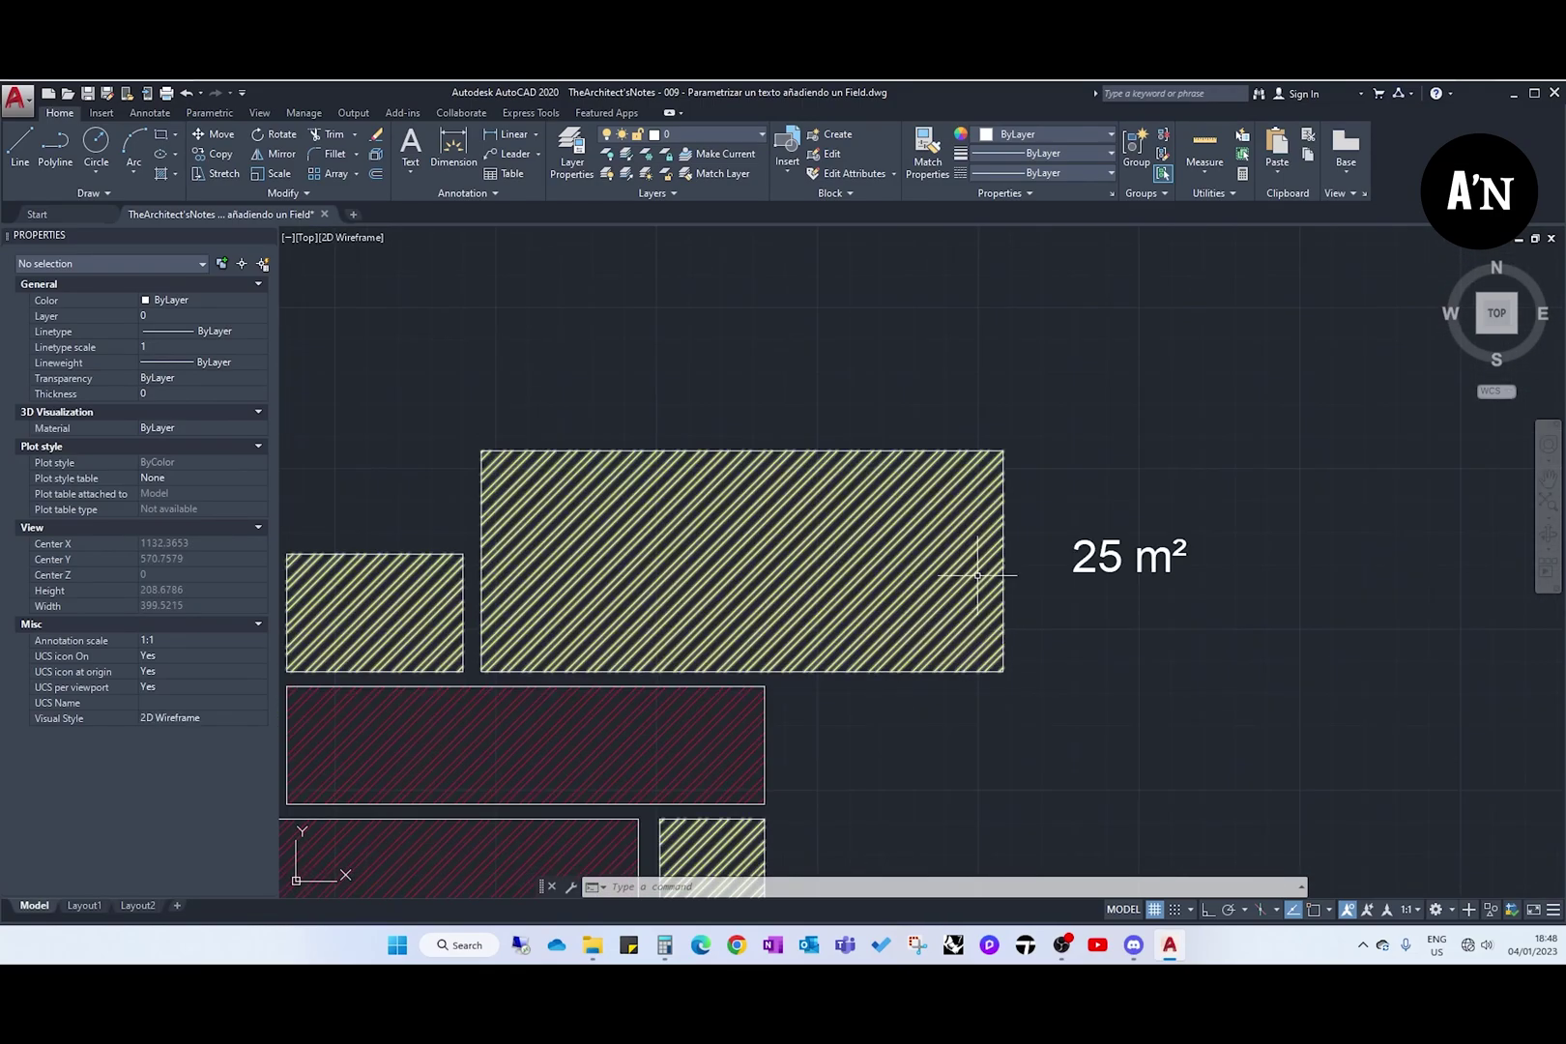
pyautogui.moveTo(1058, 636); pyautogui.dragTo(1090, 627, button='middle')
pyautogui.click(1112, 547)
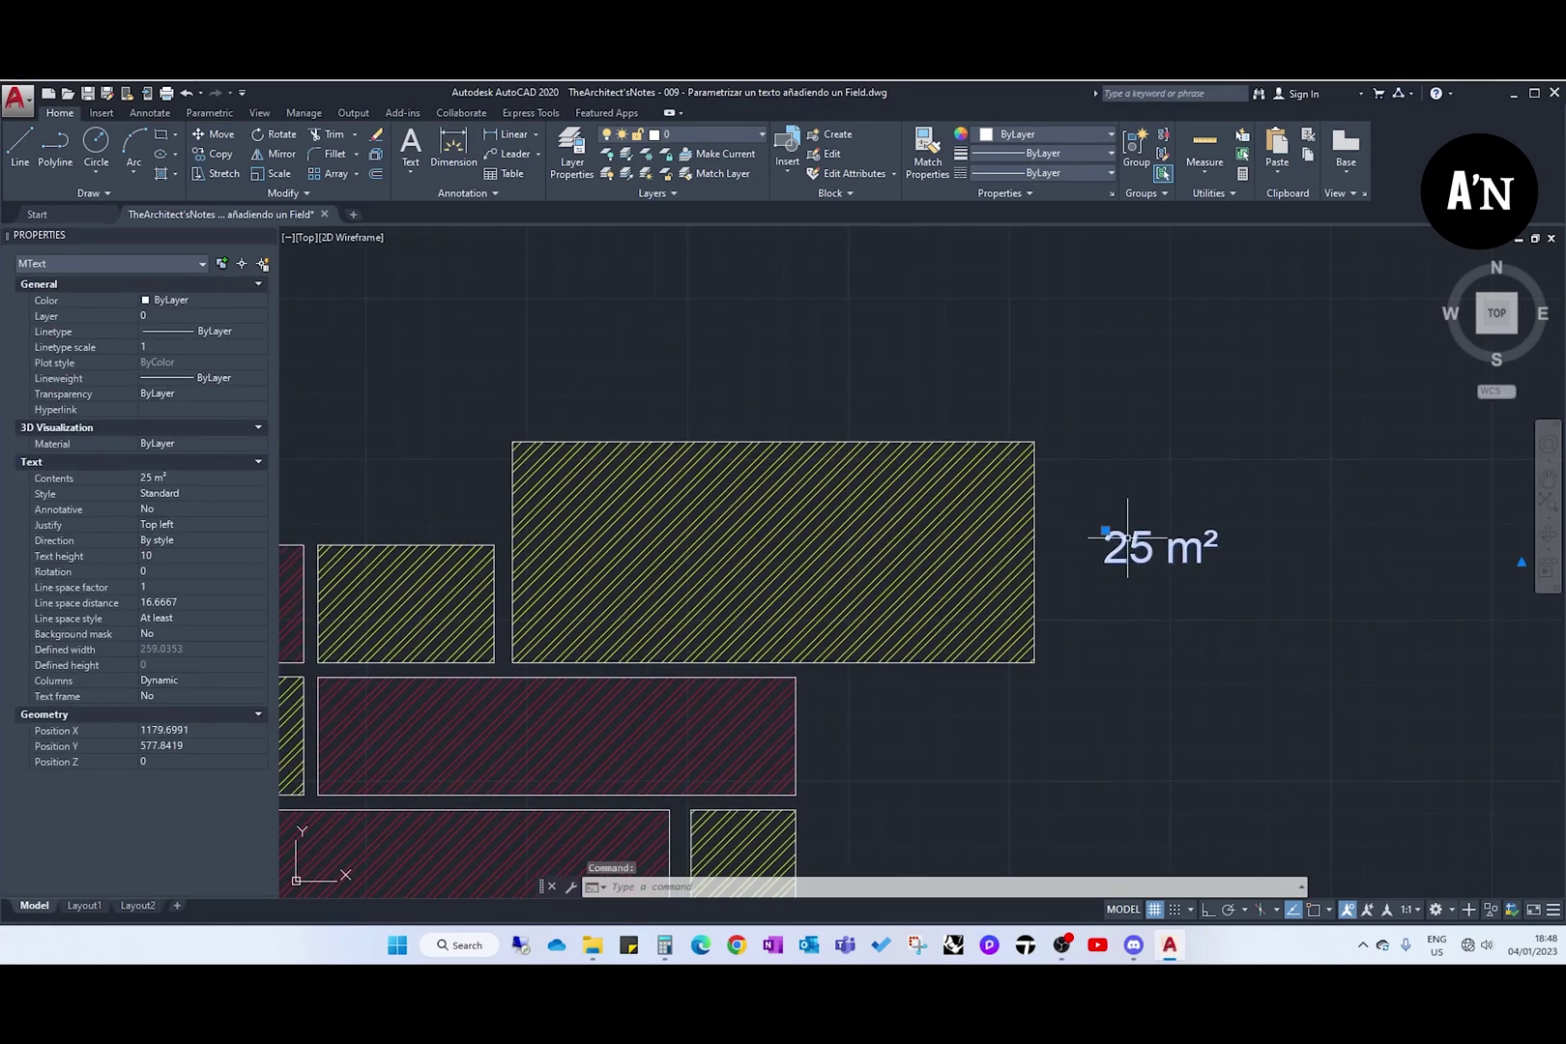
pyautogui.scroll(-2, 1128, 569)
pyautogui.press('Escape')
# Step: Stretch the large hatched rectangle's top edge straight upward with Ortho on
pyautogui.click(920, 488)
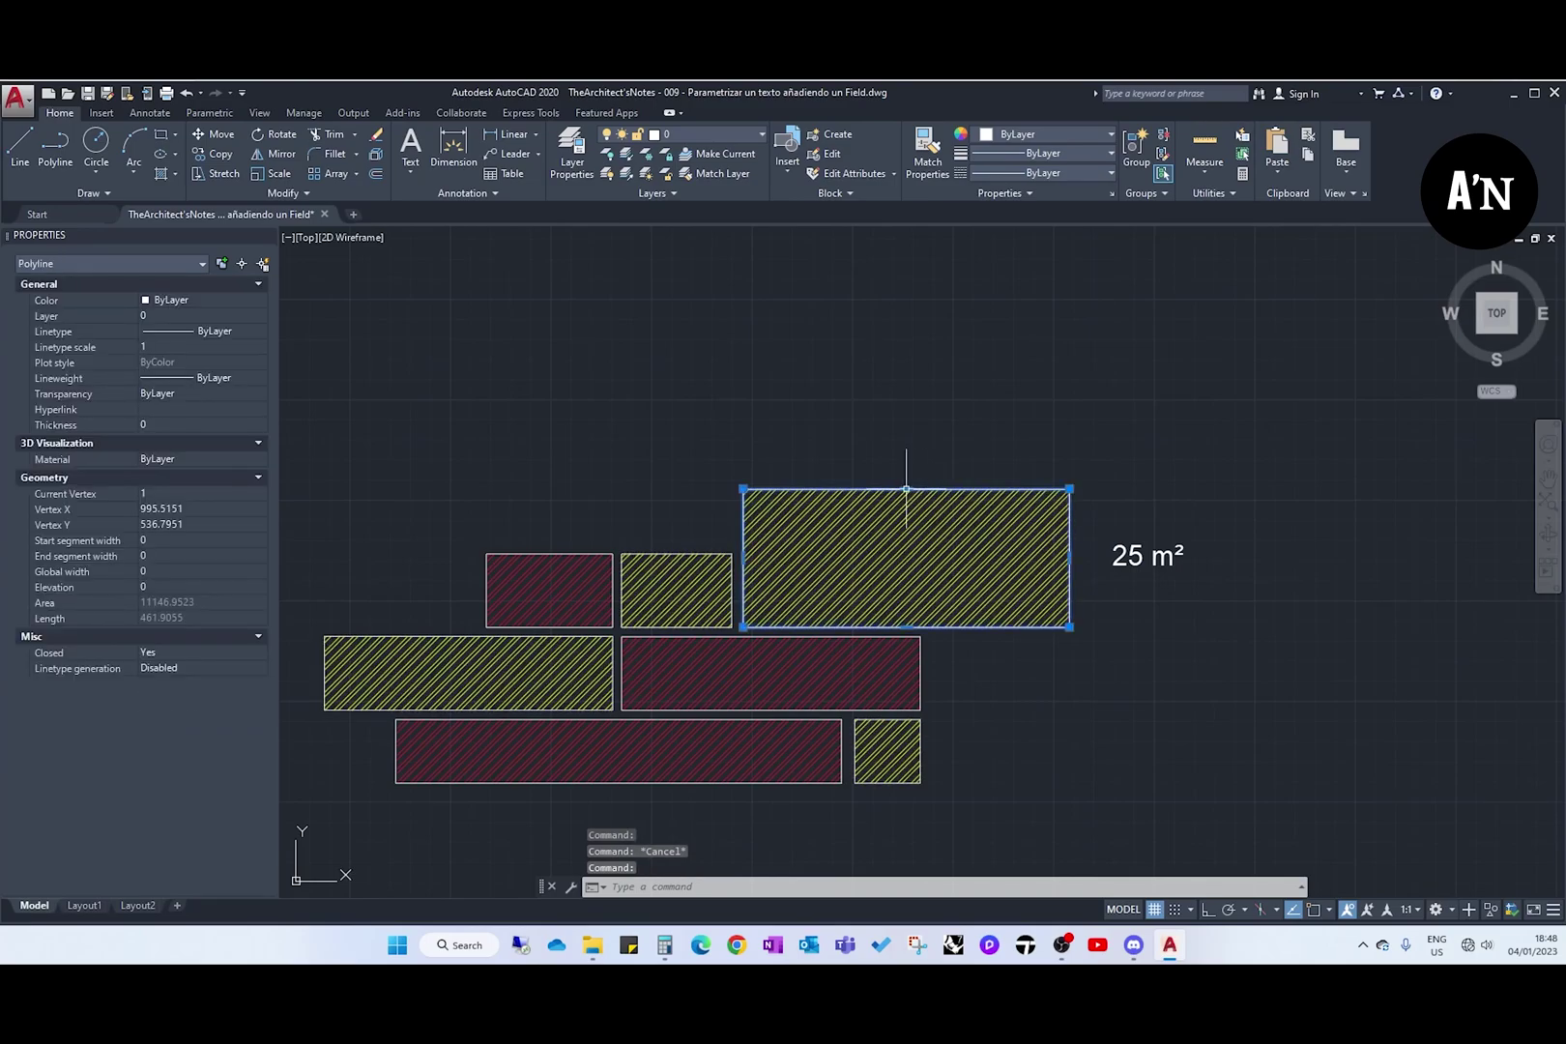
pyautogui.click(907, 488)
pyautogui.press('F8')
pyautogui.click(915, 340)
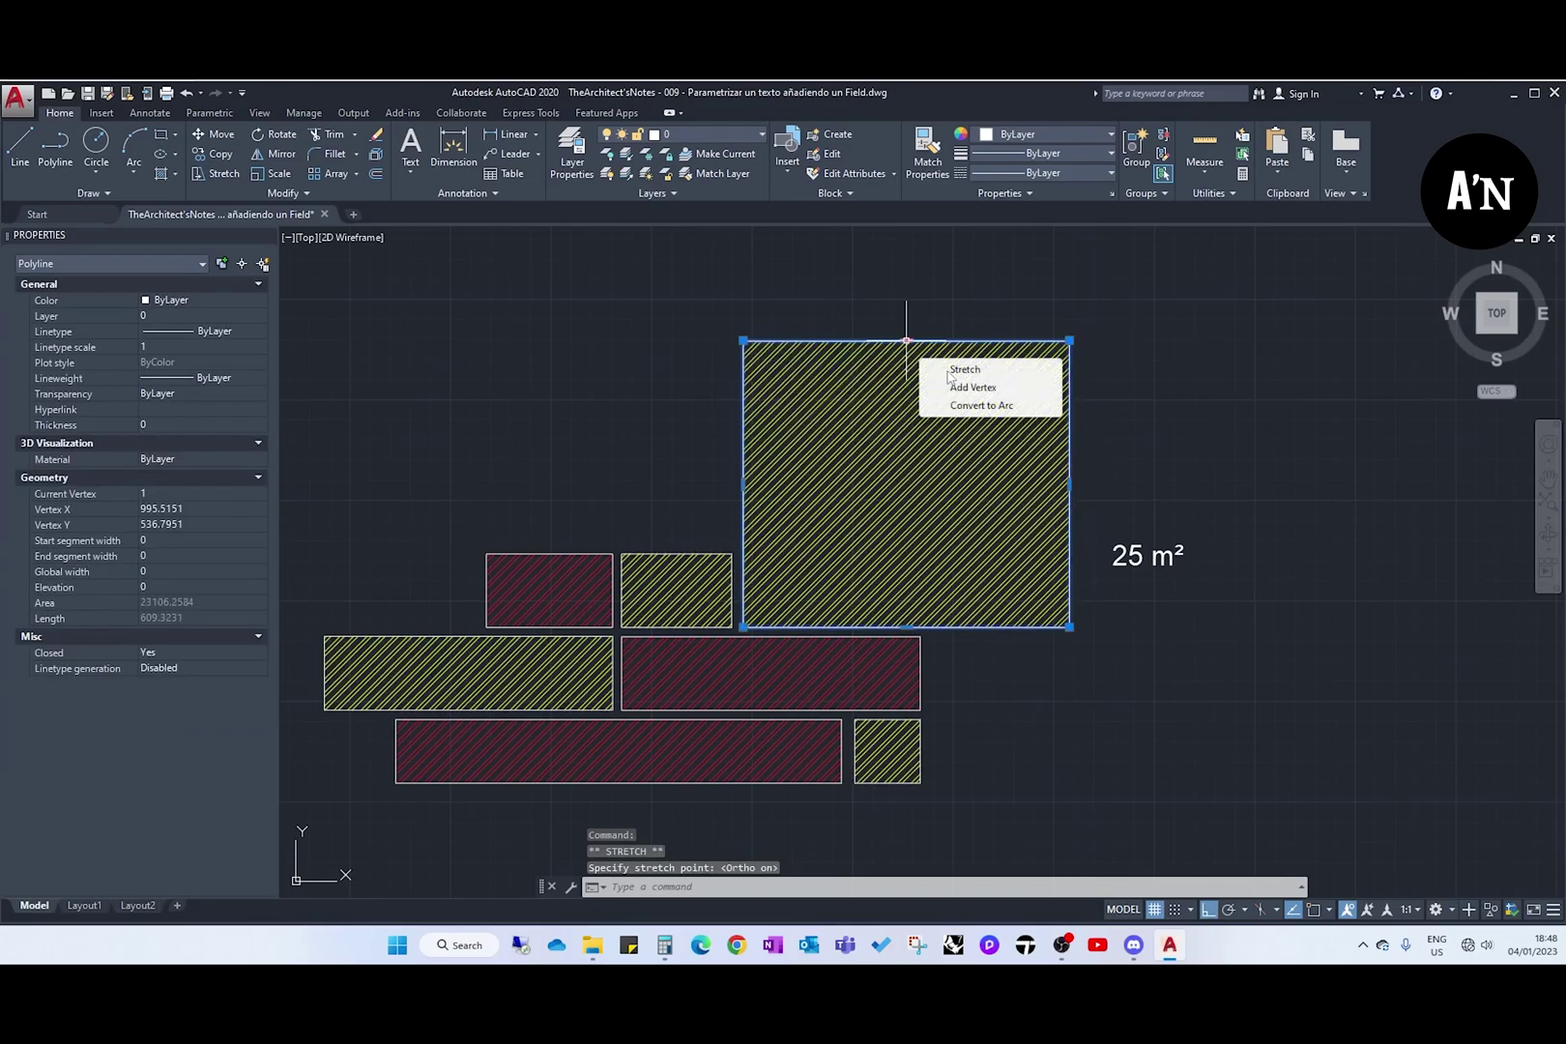
pyautogui.press('Escape')
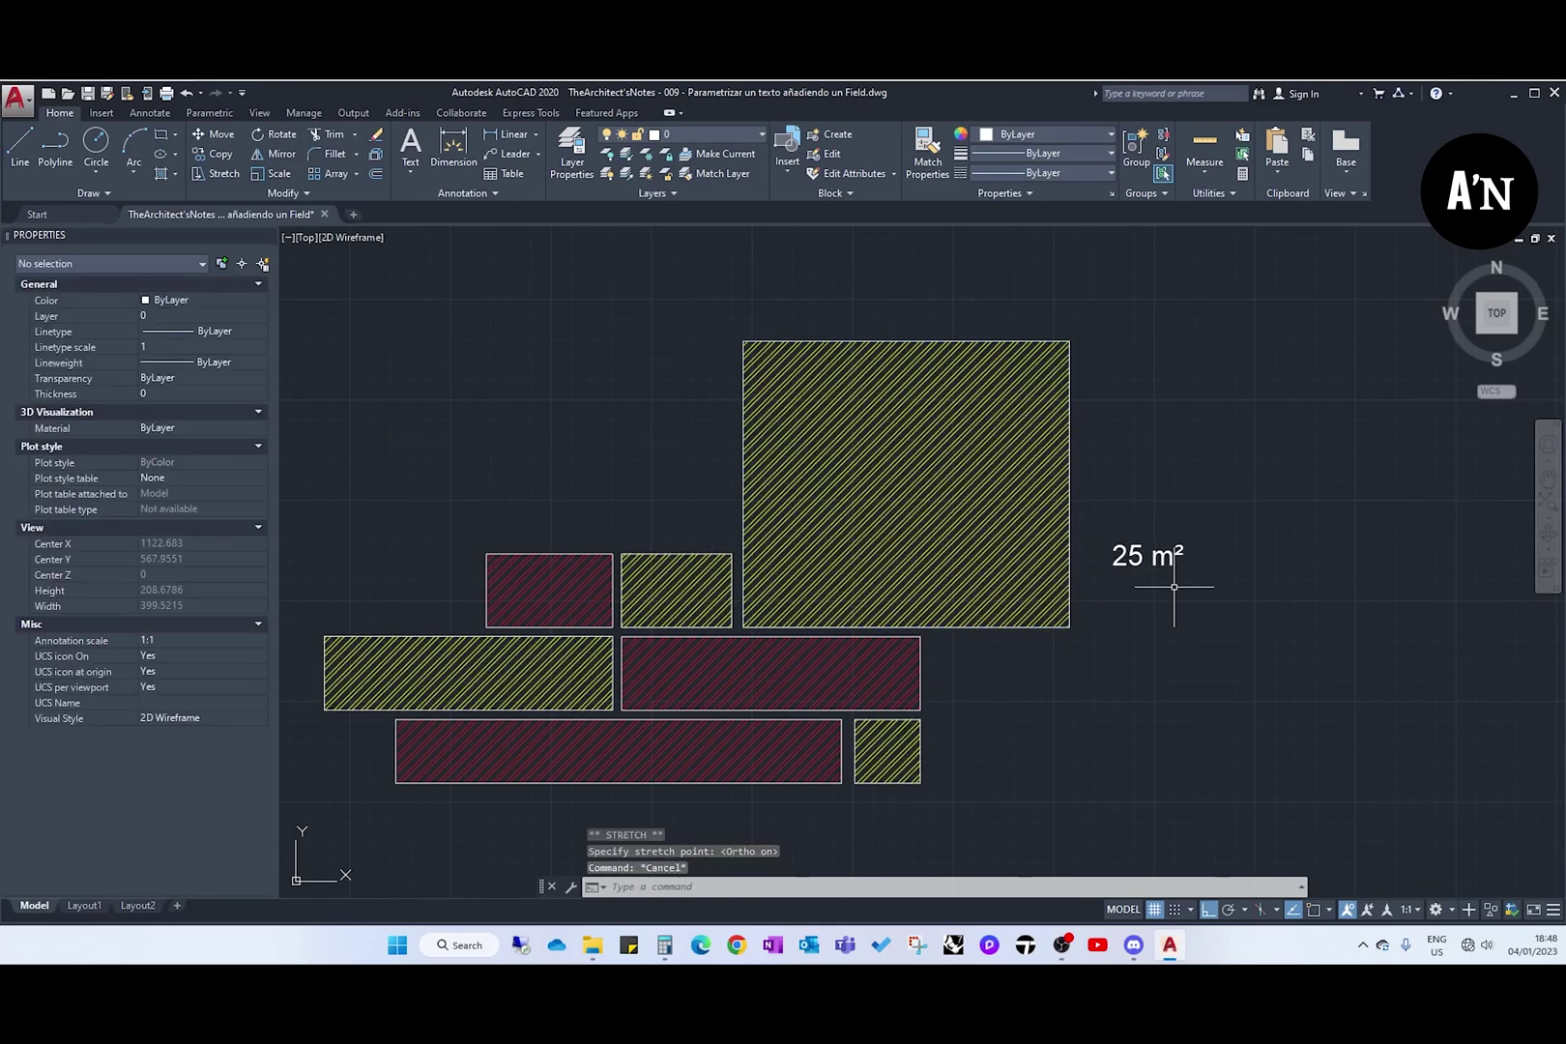
# Step: Undo the stretch and erase the yellow hatches
pyautogui.hotkey('ctrl', 'z')
pyautogui.moveTo(923, 551)
pyautogui.mouseDown(button='middle')
pyautogui.moveTo(1034, 549)
pyautogui.moveTo(1027, 564)
pyautogui.mouseUp(button='middle')
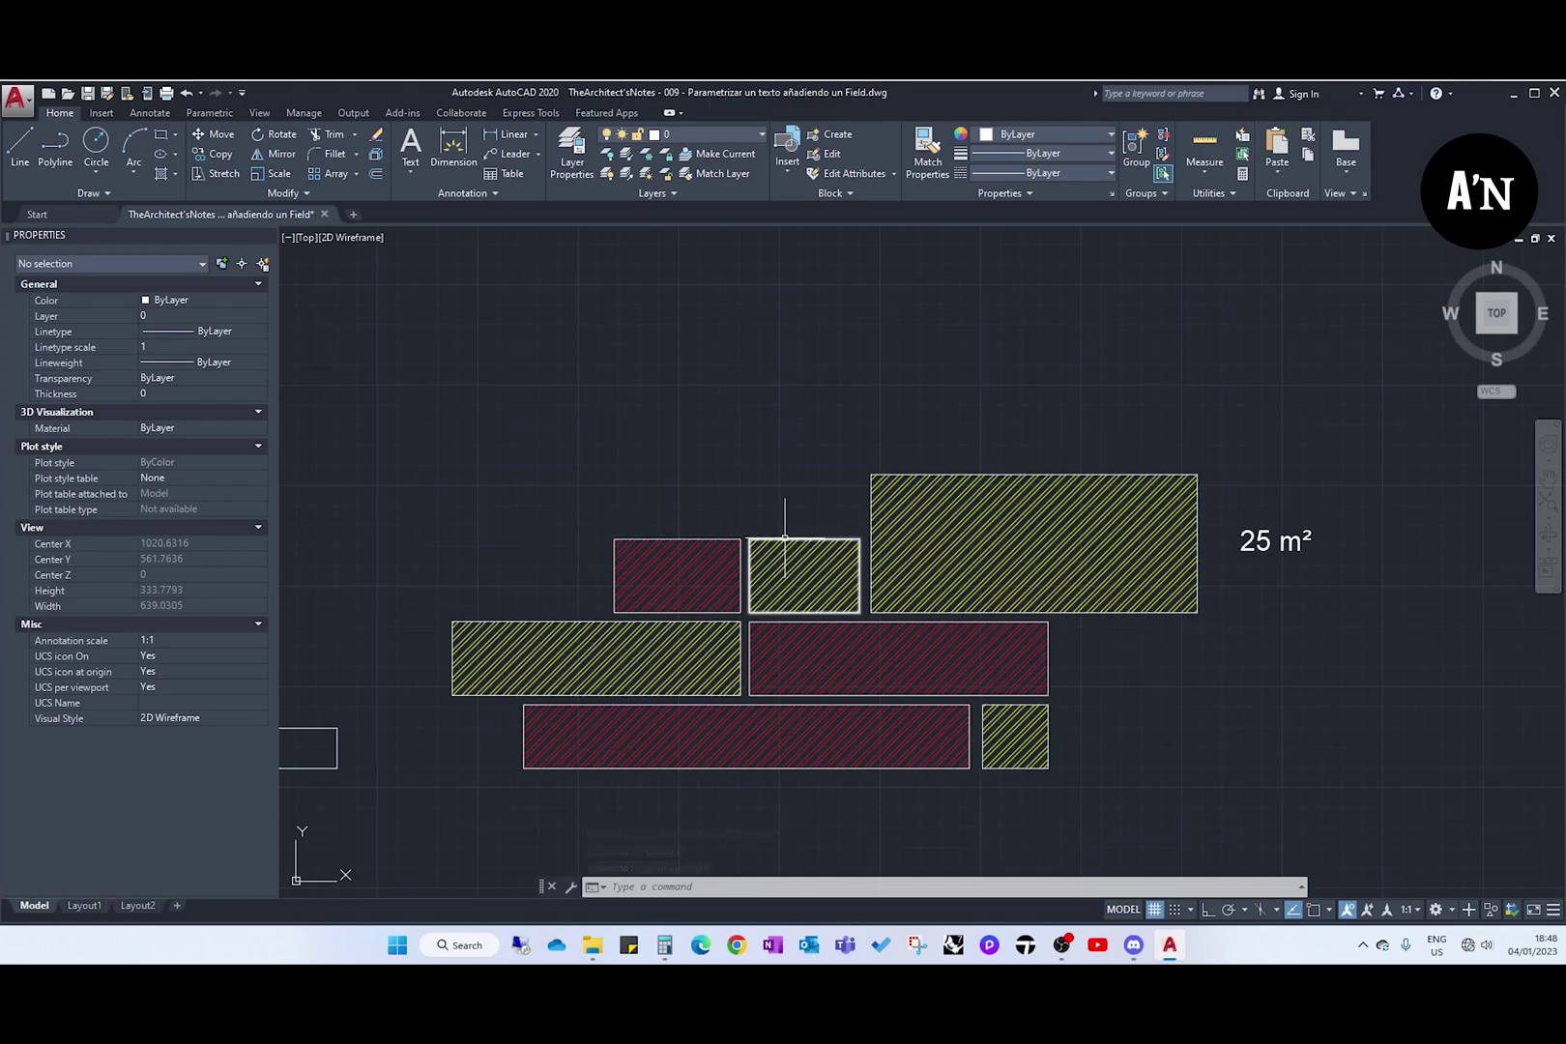
pyautogui.click(845, 568)
pyautogui.press('Delete')
# Step: Select the four remaining rectangle outlines, then clear the selection
pyautogui.click(846, 539)
pyautogui.click(1090, 474)
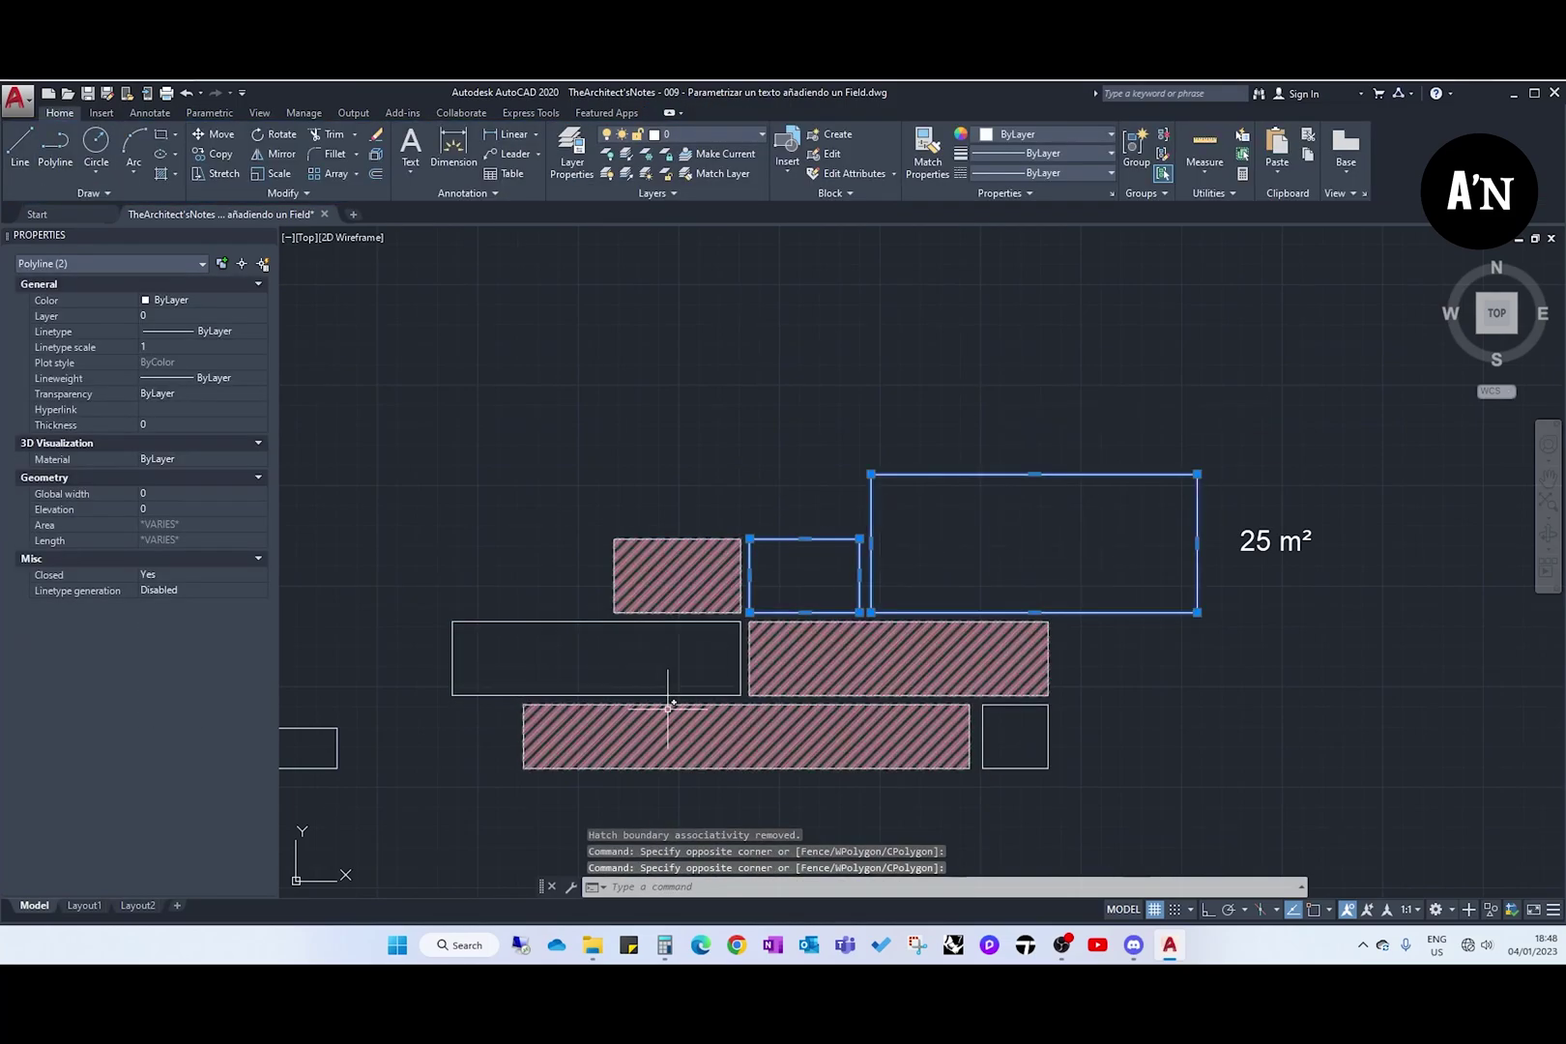
pyautogui.click(584, 658)
pyautogui.click(509, 542)
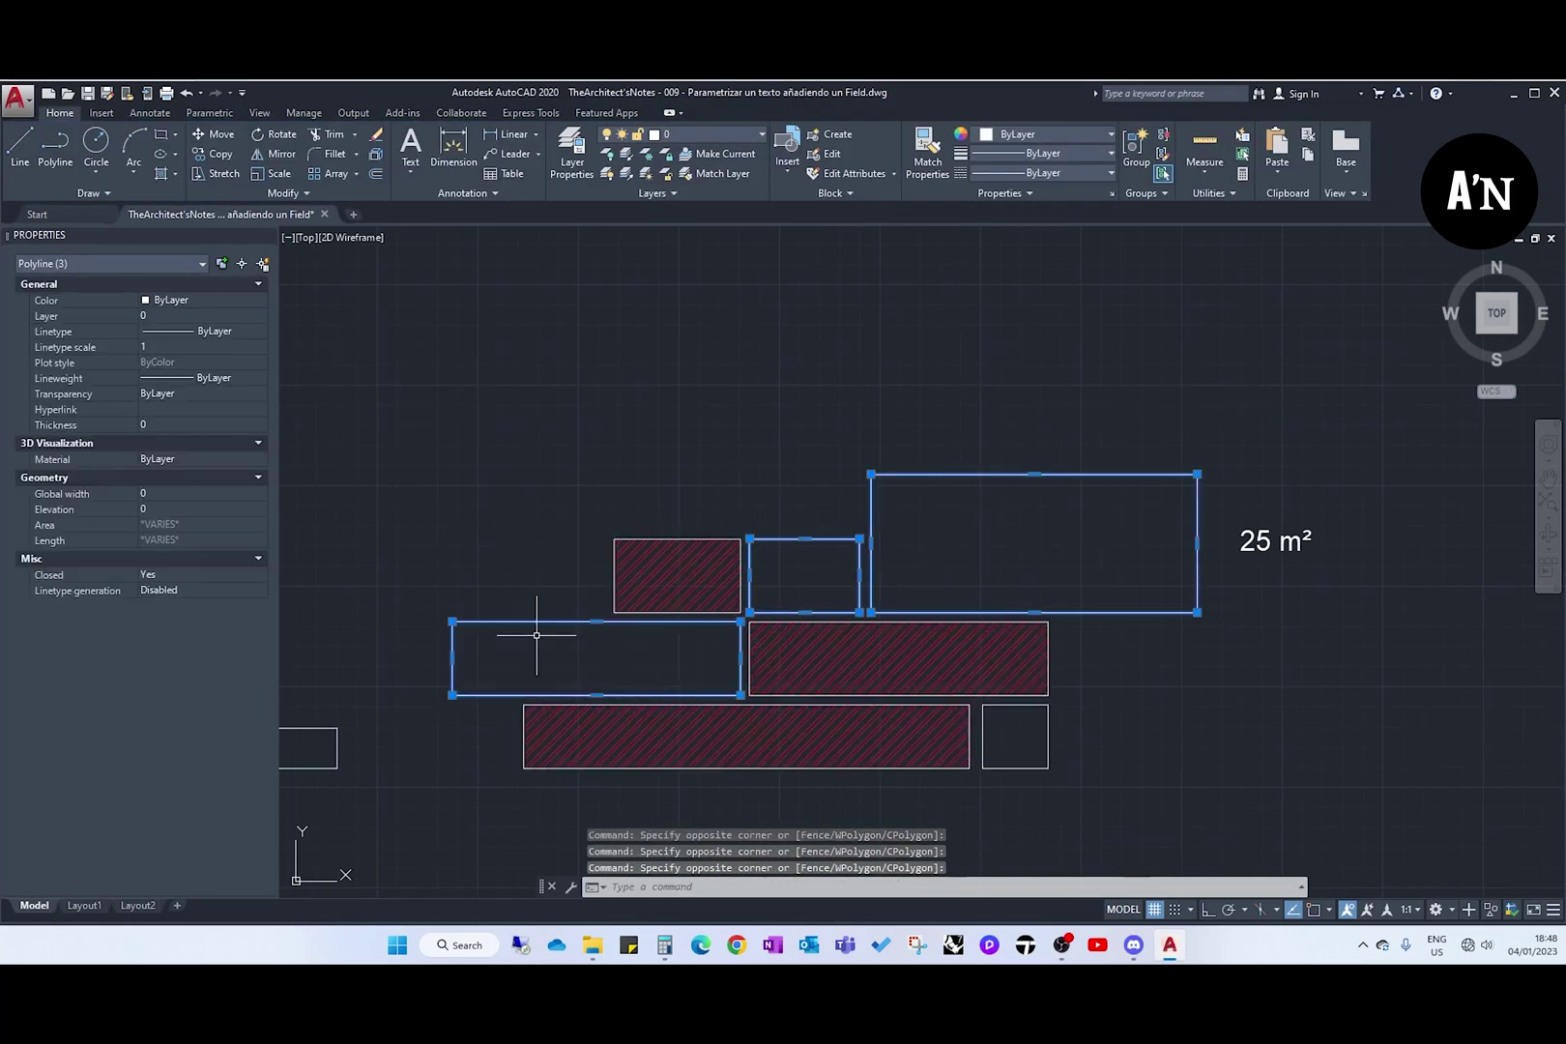
pyautogui.click(1063, 779)
pyautogui.click(978, 700)
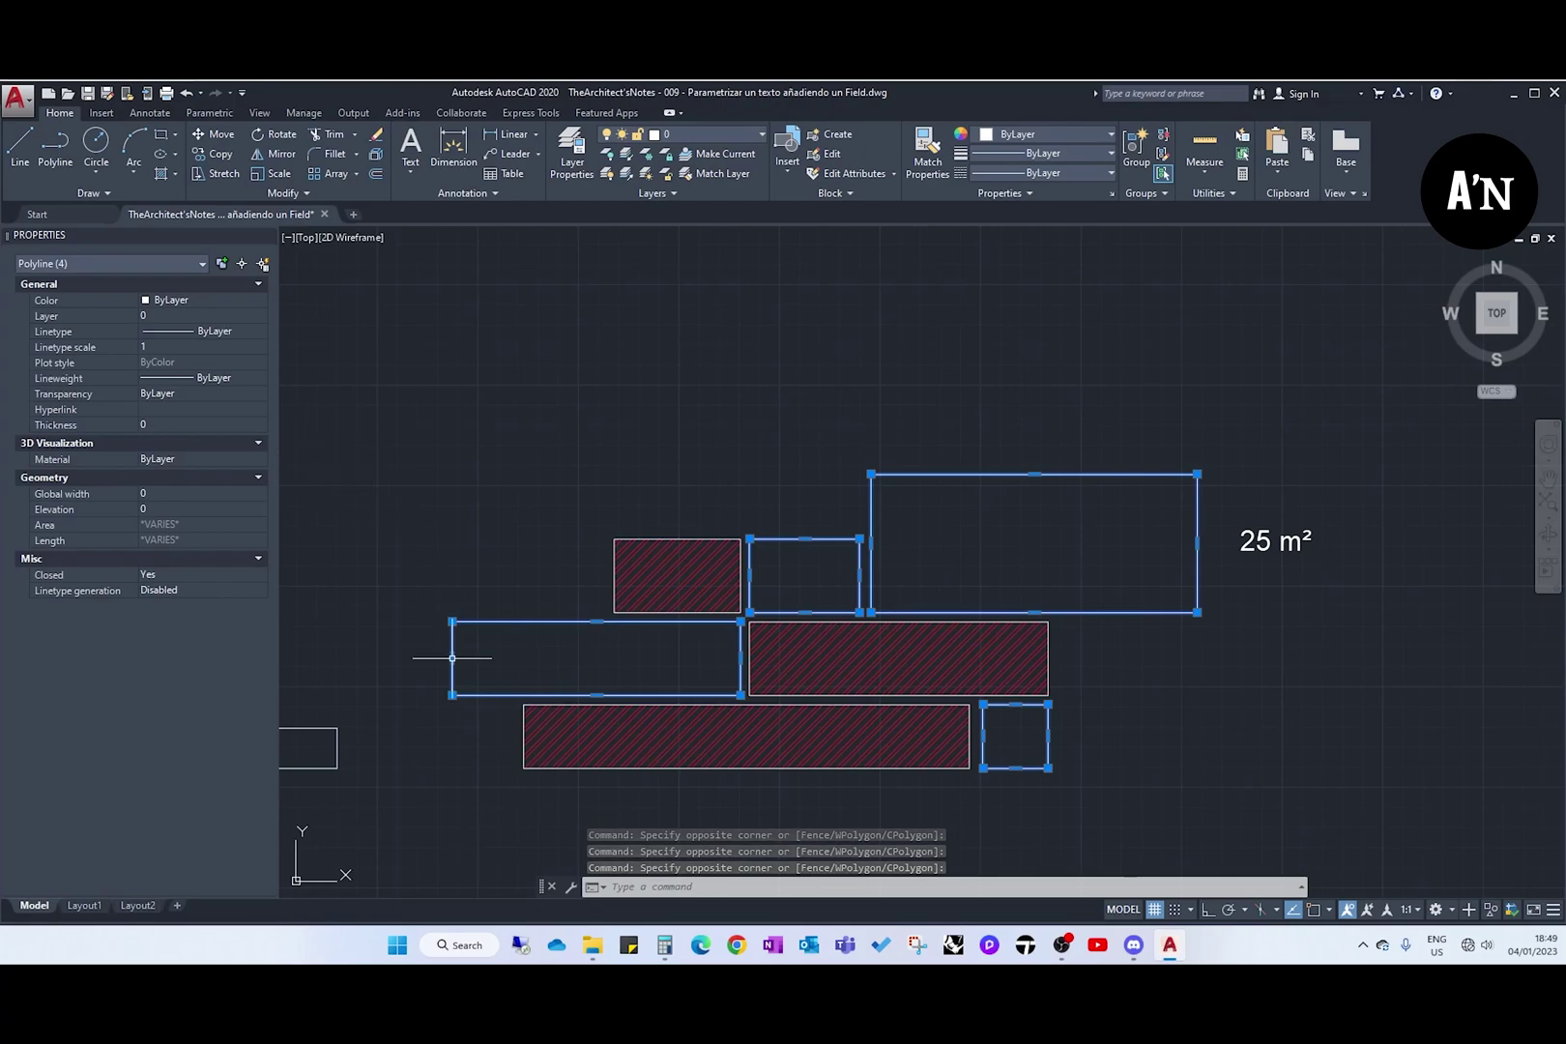
pyautogui.press('Escape')
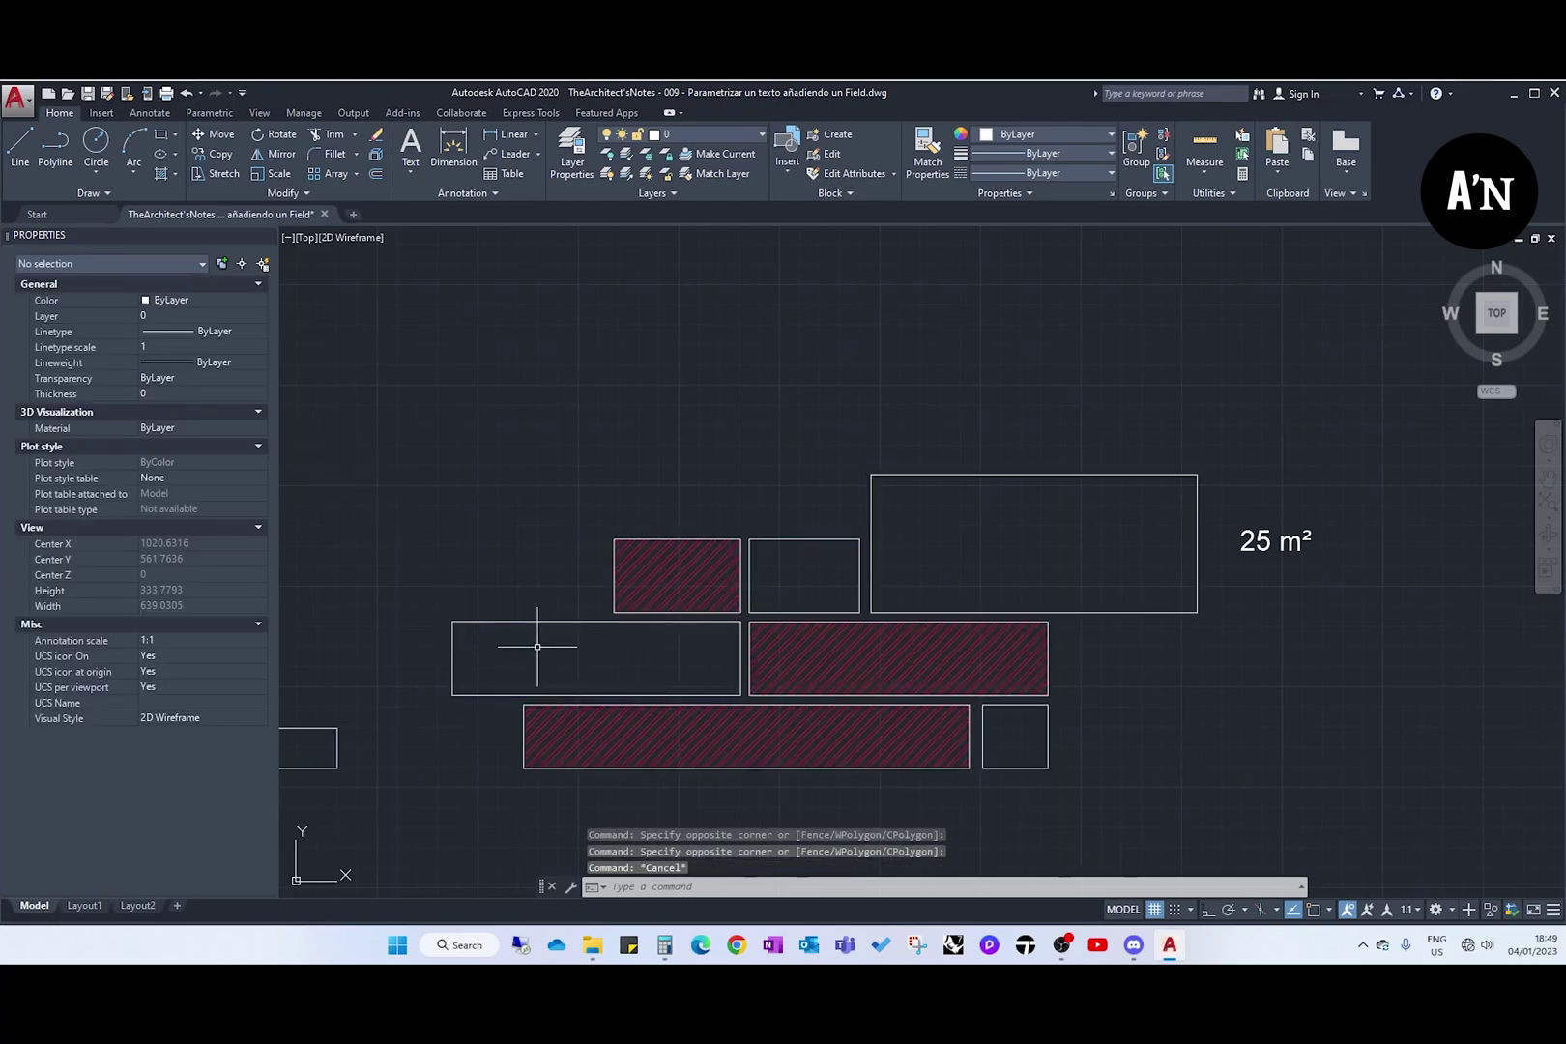
# Step: Restore the deleted hatches and select one to view its Hatch Editor settings
pyautogui.hotkey('ctrl', 'z')
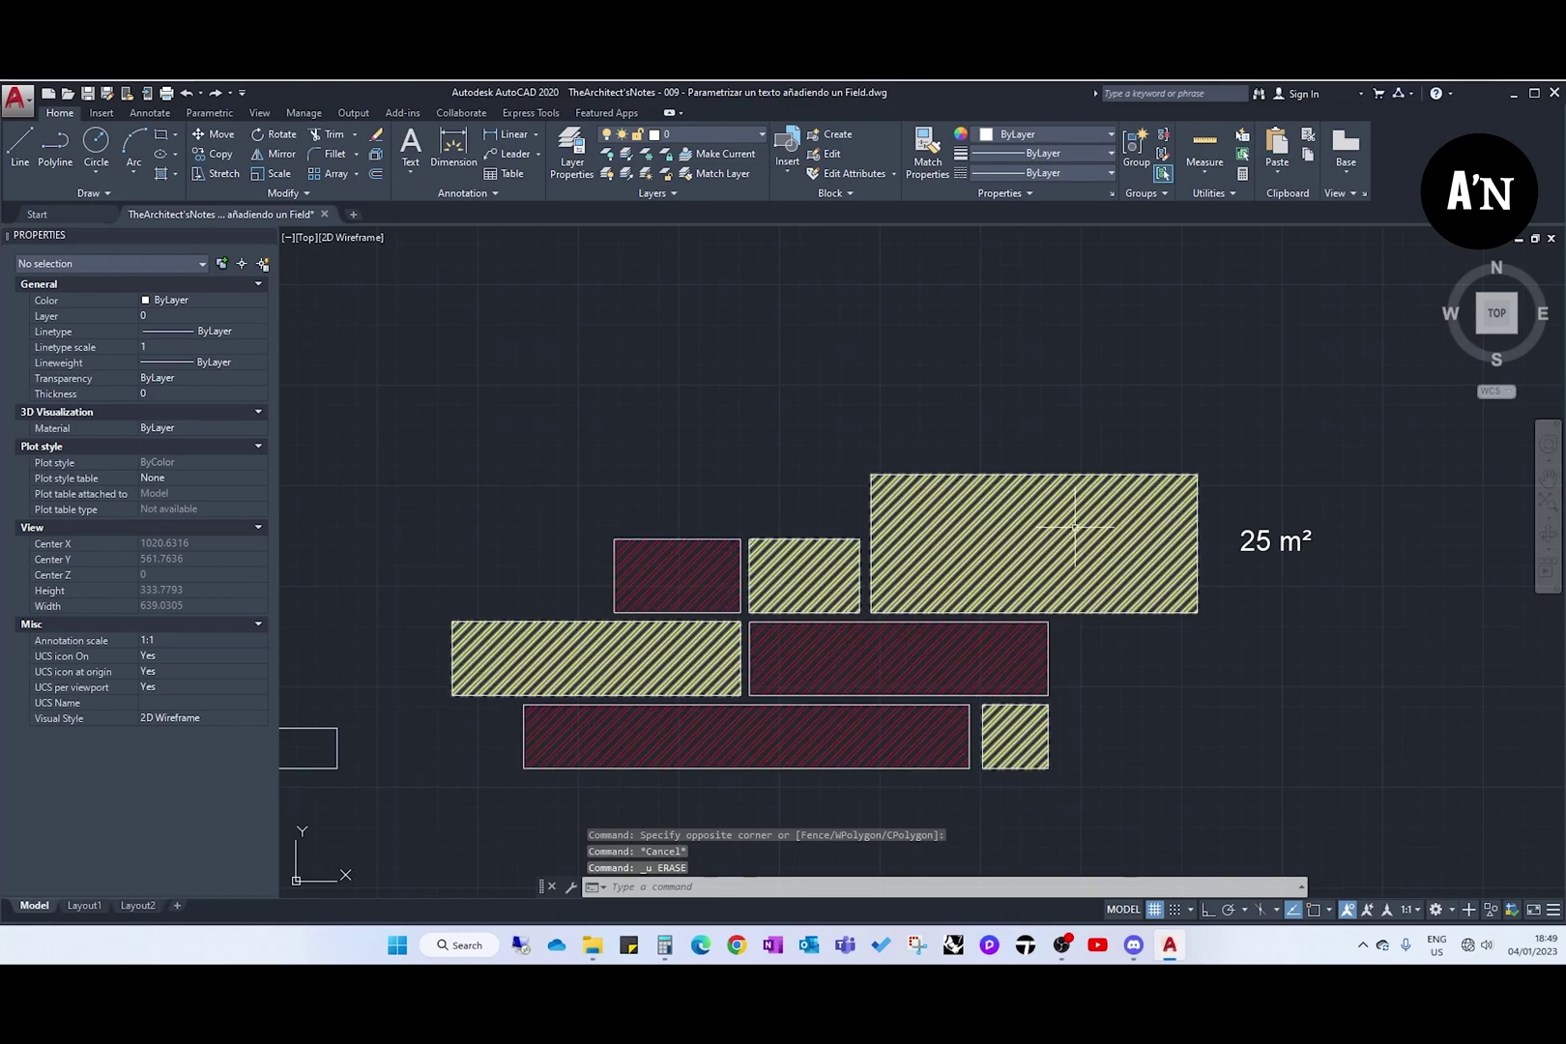
pyautogui.click(1075, 528)
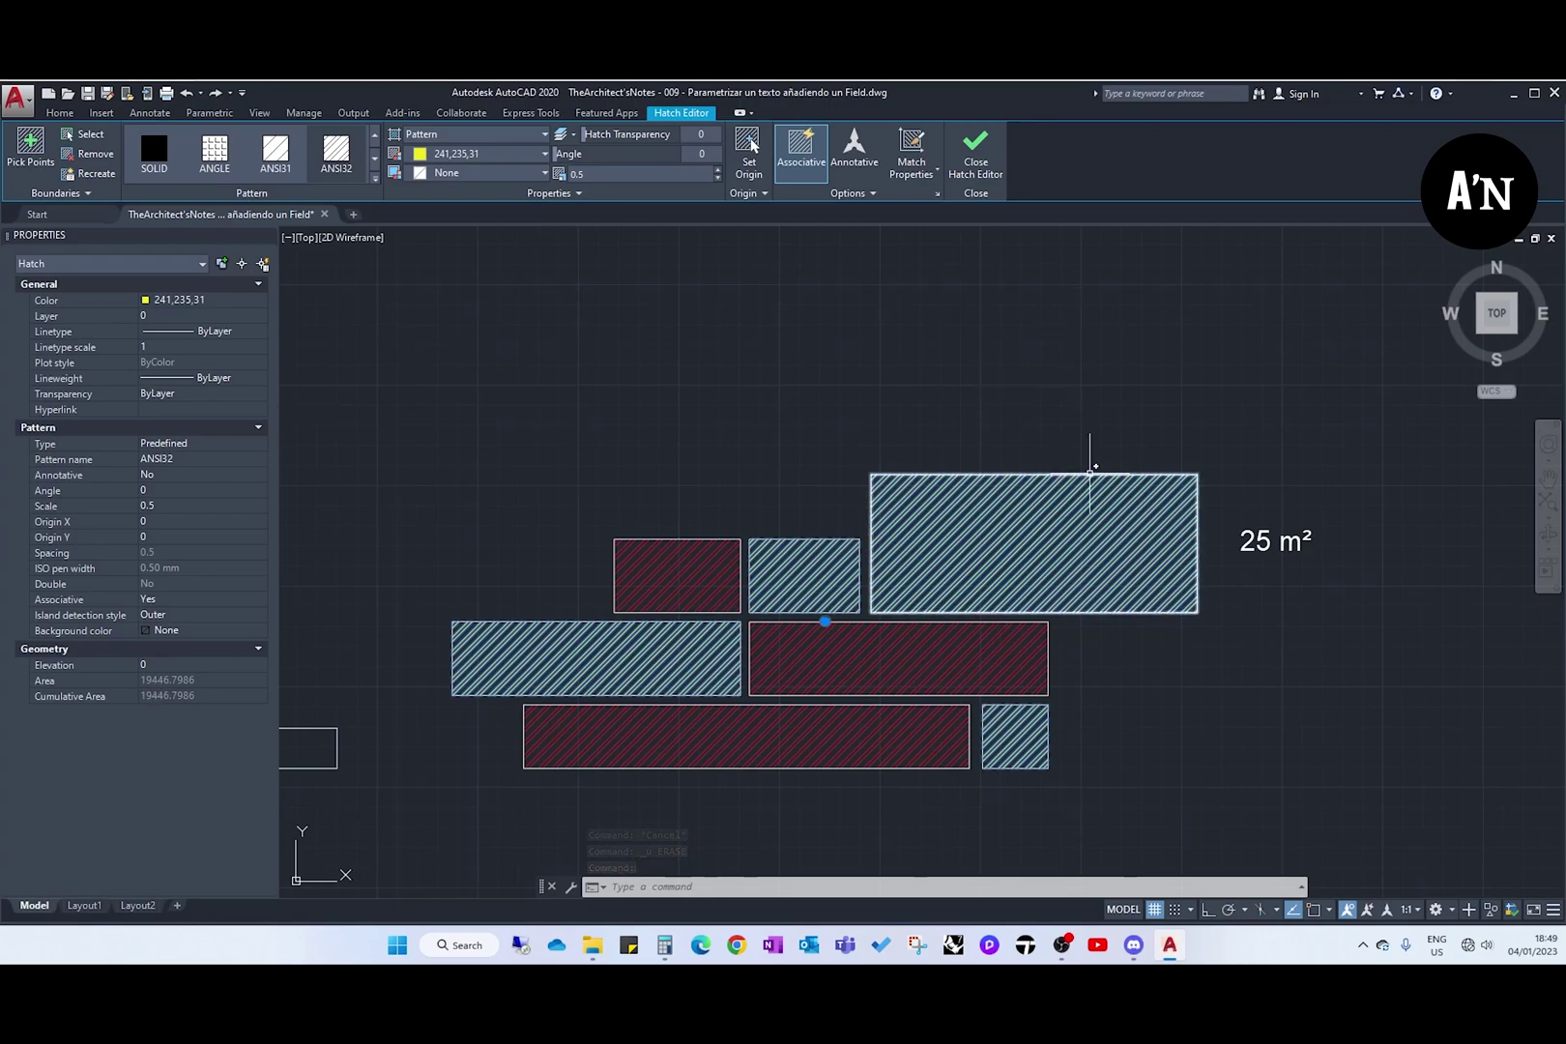
pyautogui.press('Escape')
pyautogui.moveTo(1136, 427); pyautogui.dragTo(1048, 434, button='middle')
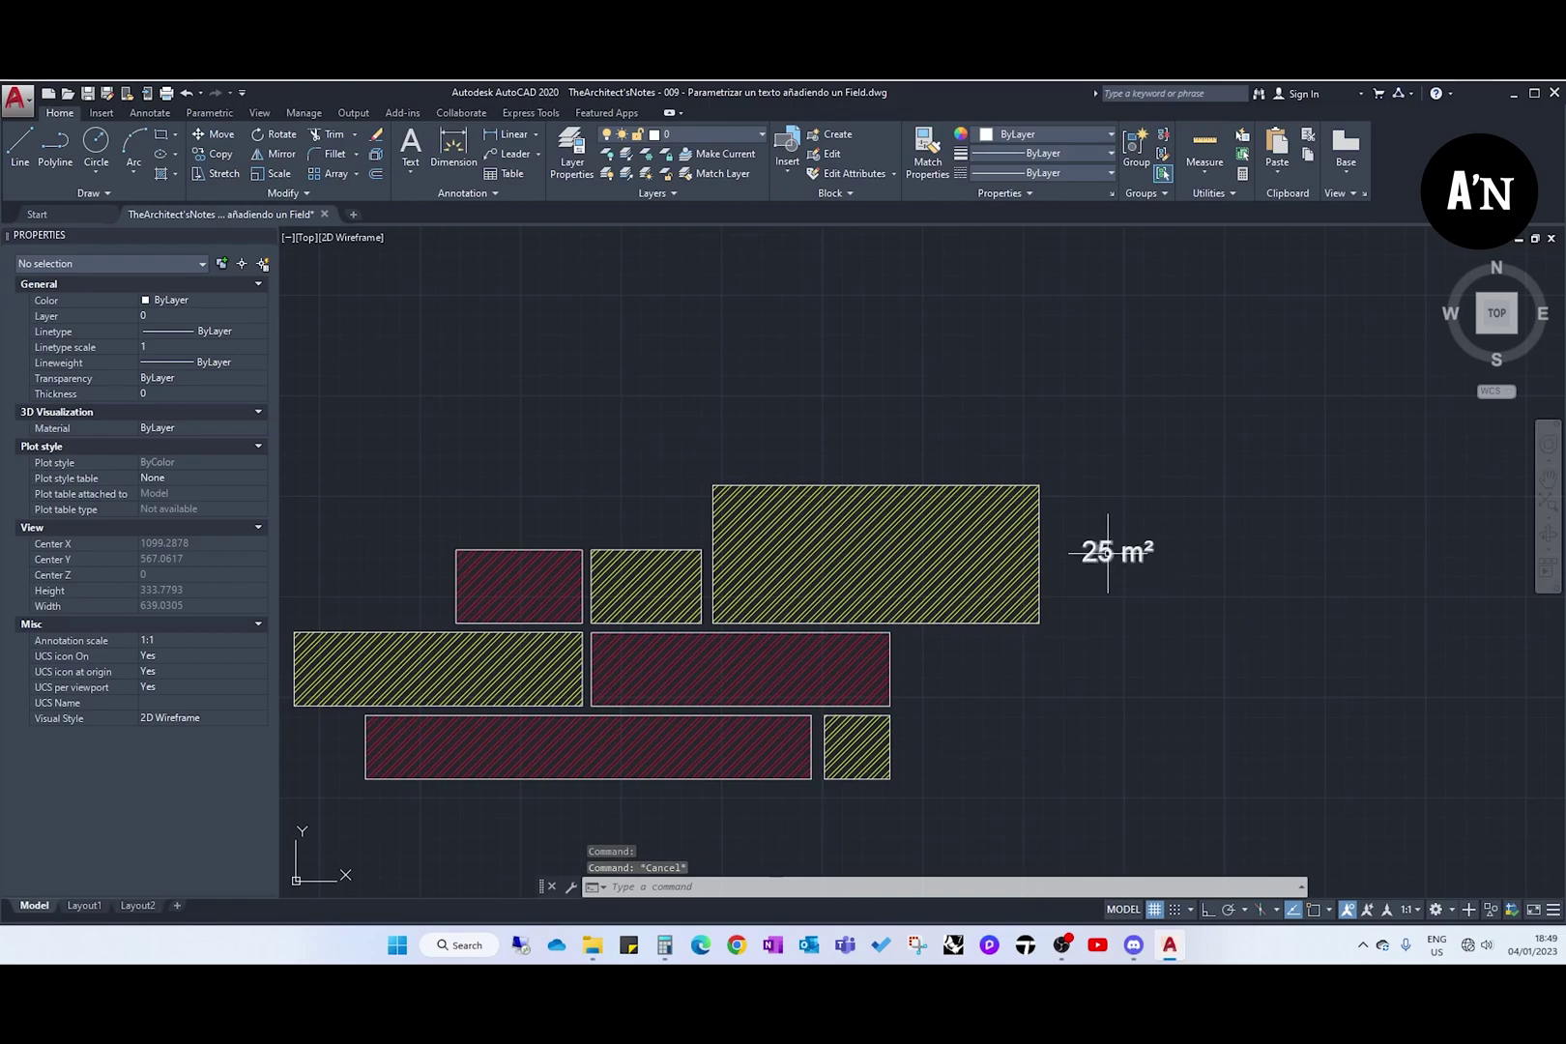
# Step: Edit the area label text, replacing 25 with 19000
pyautogui.scroll(3, 1166, 548)
pyautogui.doubleClick(1055, 561)
pyautogui.doubleClick(1056, 565)
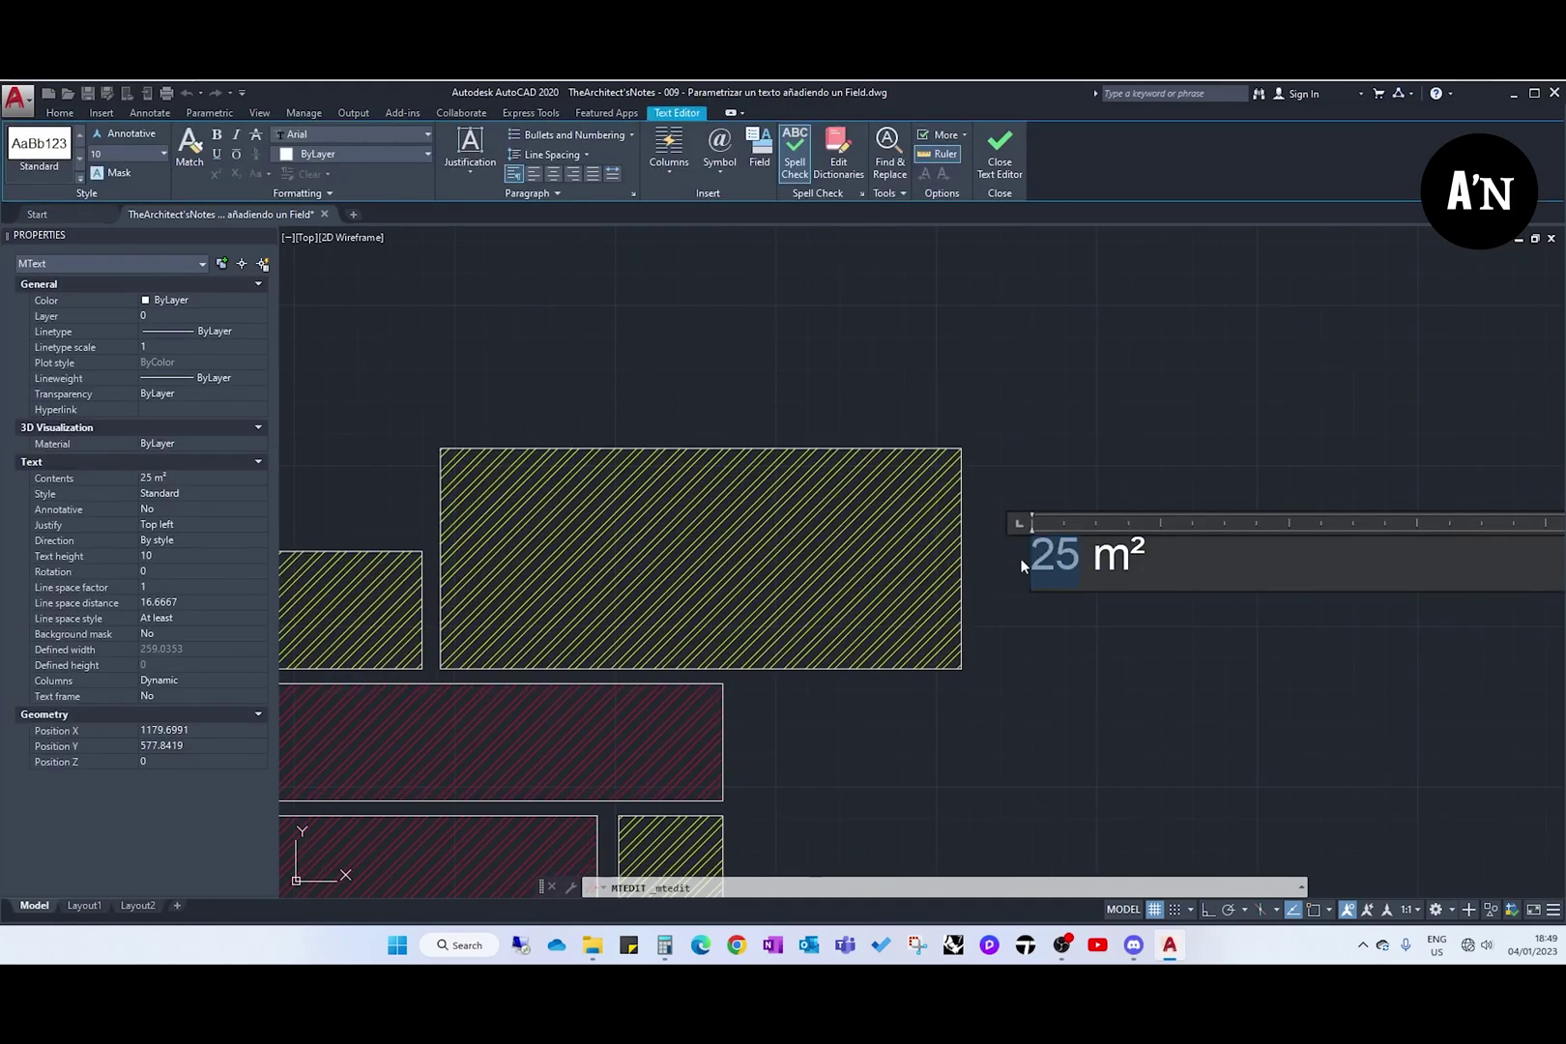
pyautogui.write('19')
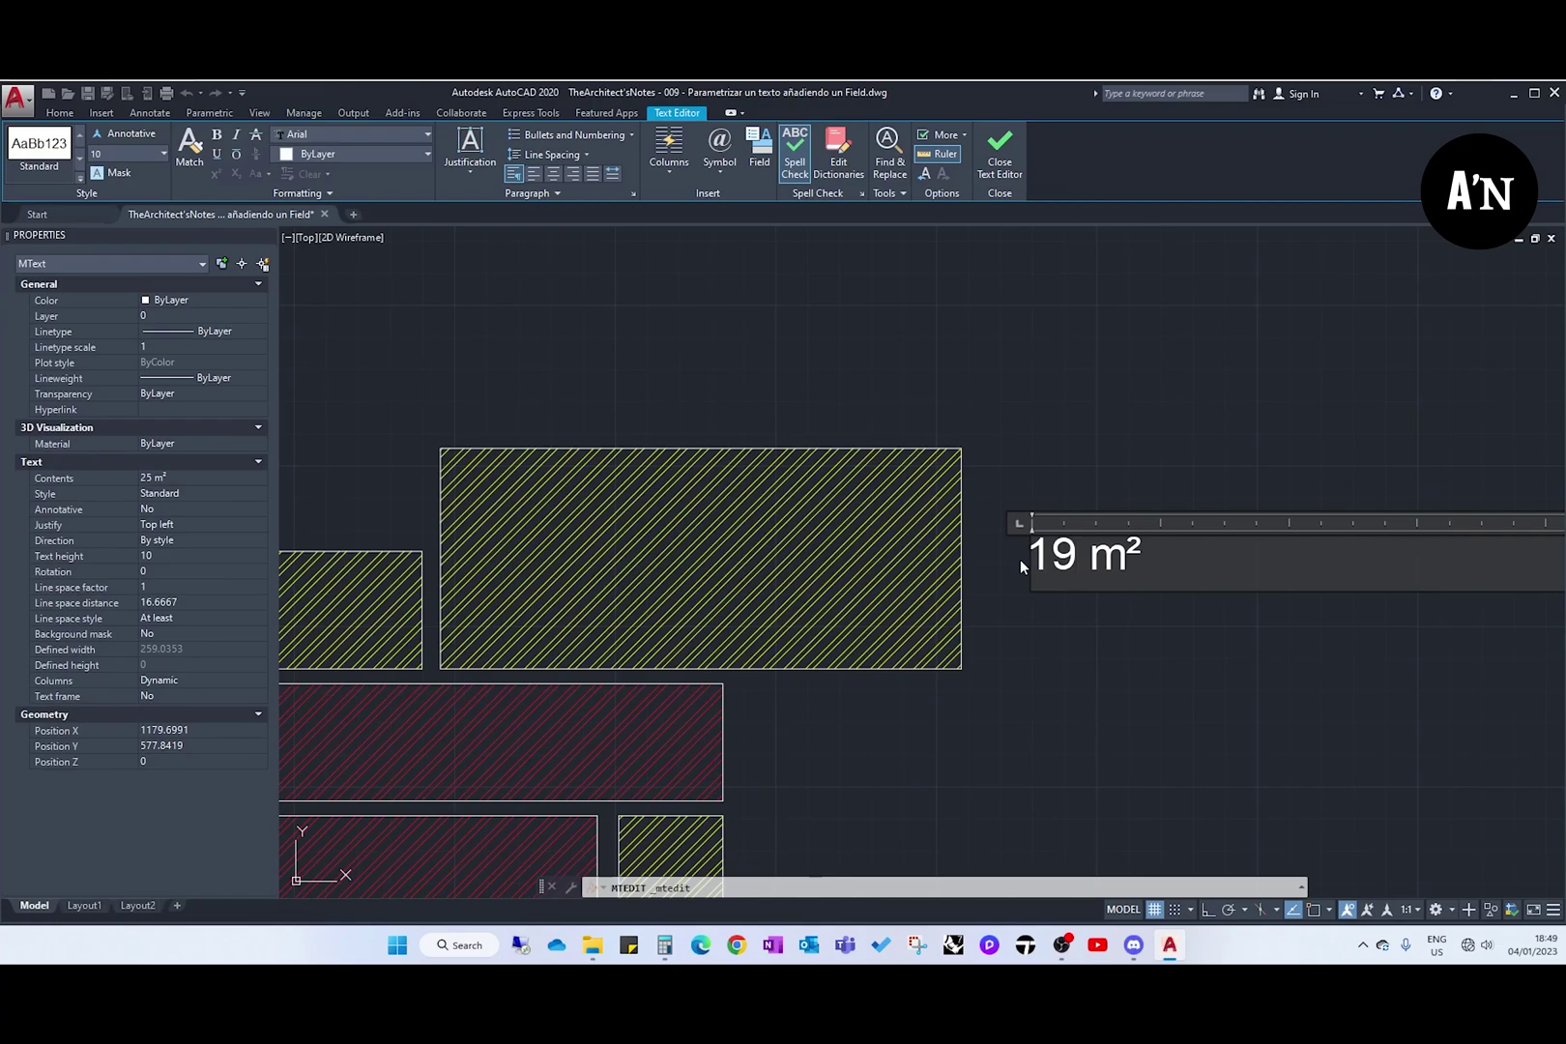
pyautogui.write('000')
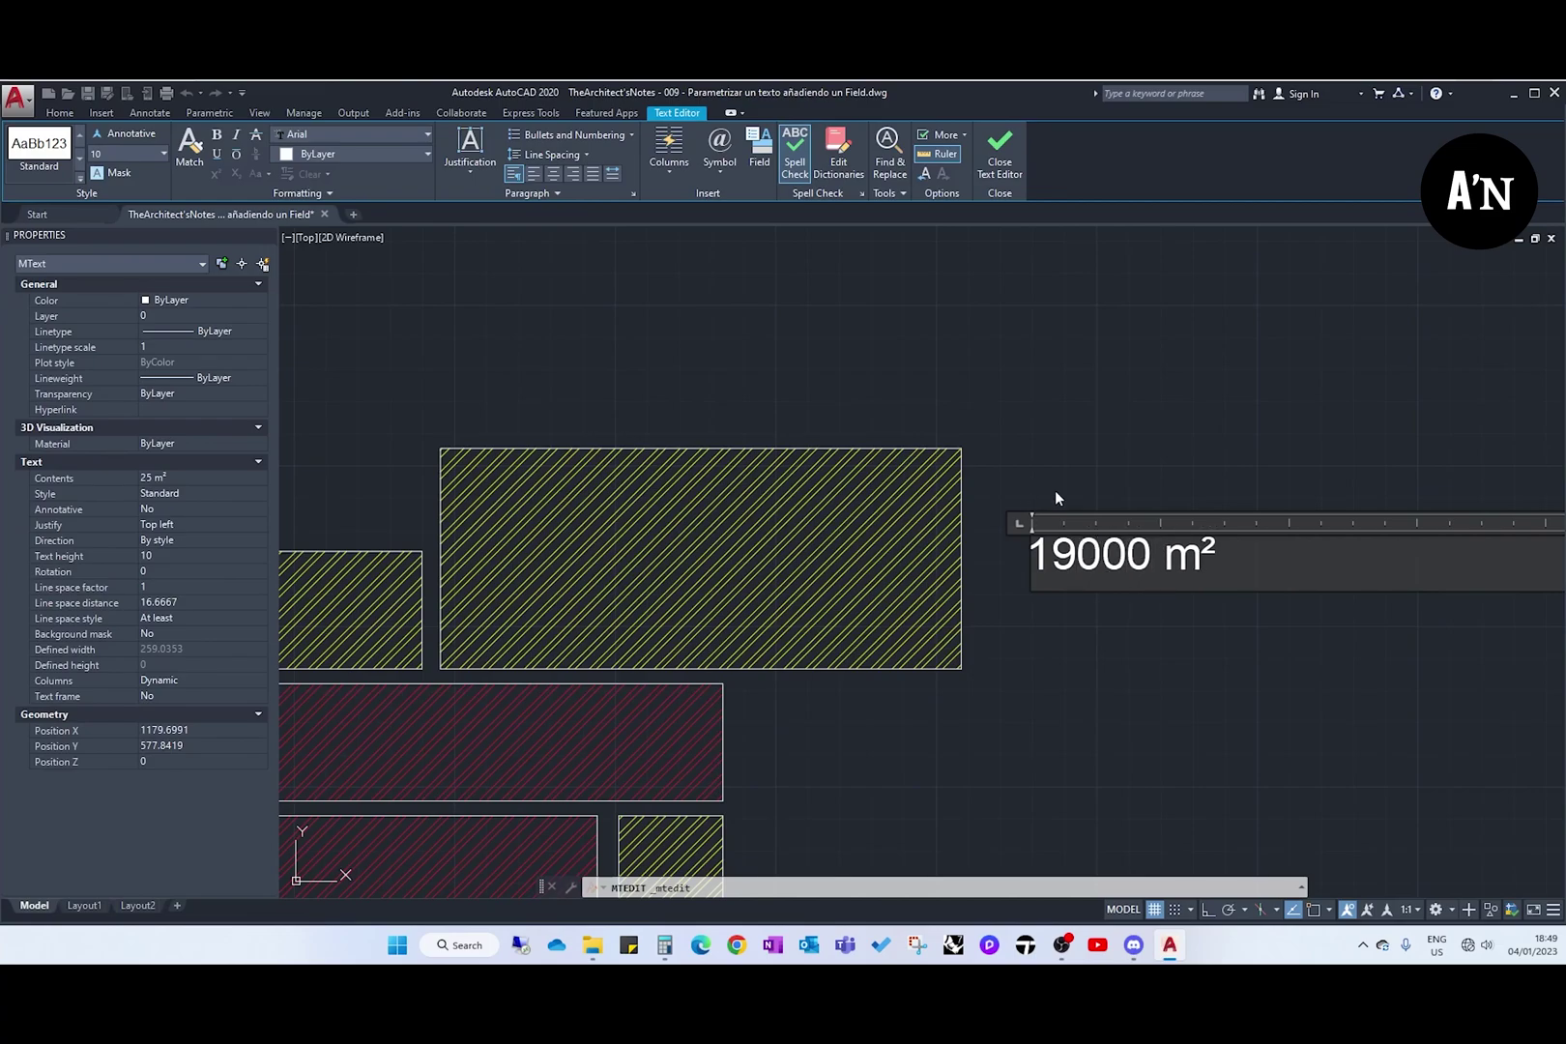
pyautogui.click(1075, 495)
# Step: Select the 19000 m² label to inspect it
pyautogui.moveTo(1105, 620); pyautogui.dragTo(1258, 637, button='middle')
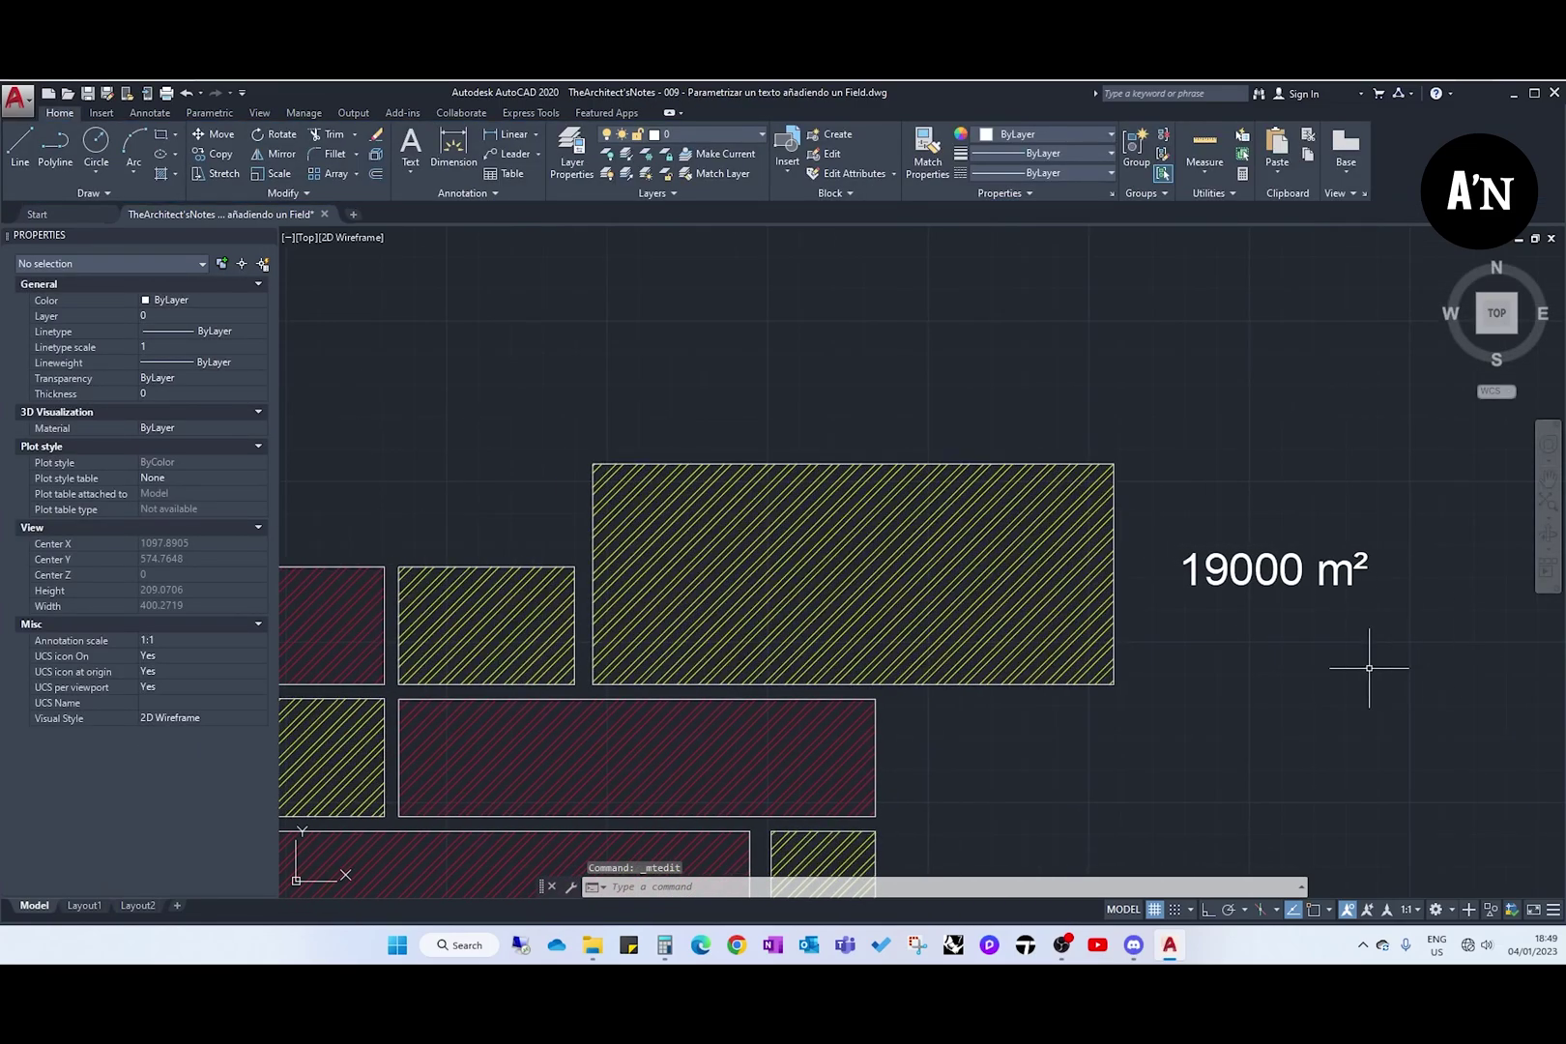
pyautogui.scroll(-2, 1283, 716)
pyautogui.click(1209, 655)
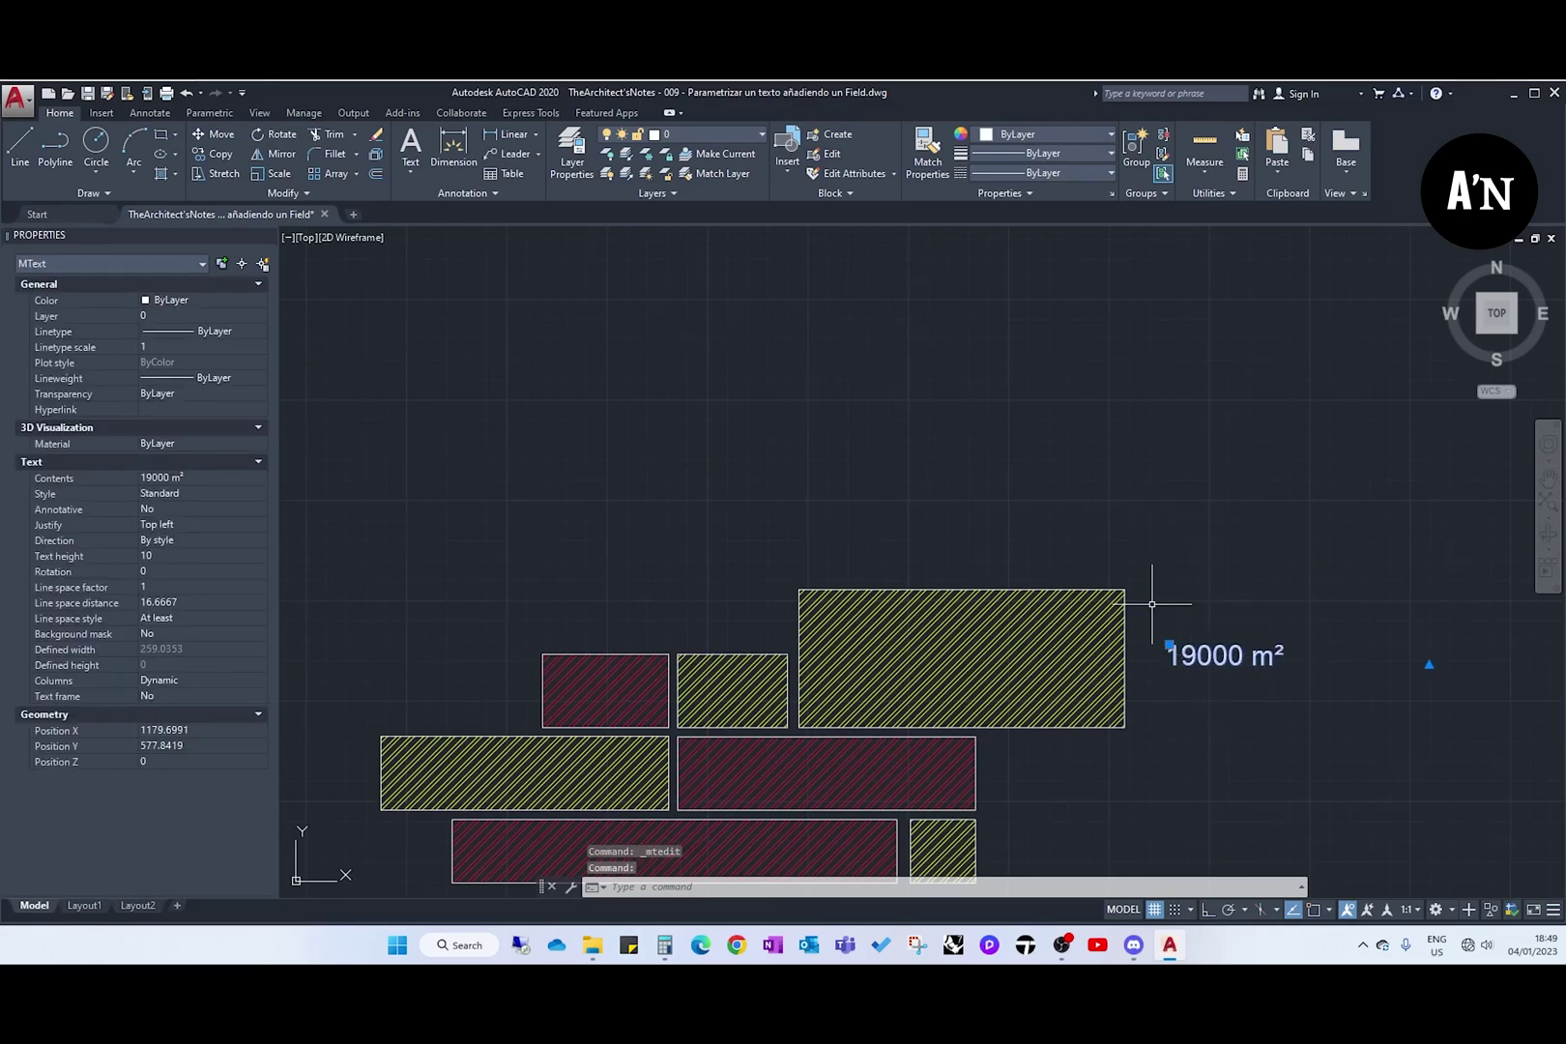
pyautogui.press('Escape')
# Step: Grip-stretch the large rectangle upward, undo it, and reselect the 19000 m² label
pyautogui.click(1003, 590)
pyautogui.click(962, 589)
pyautogui.click(958, 532)
pyautogui.hotkey('ctrl', 'z')
pyautogui.press('Escape')
pyautogui.click(1286, 752)
pyautogui.click(1237, 618)
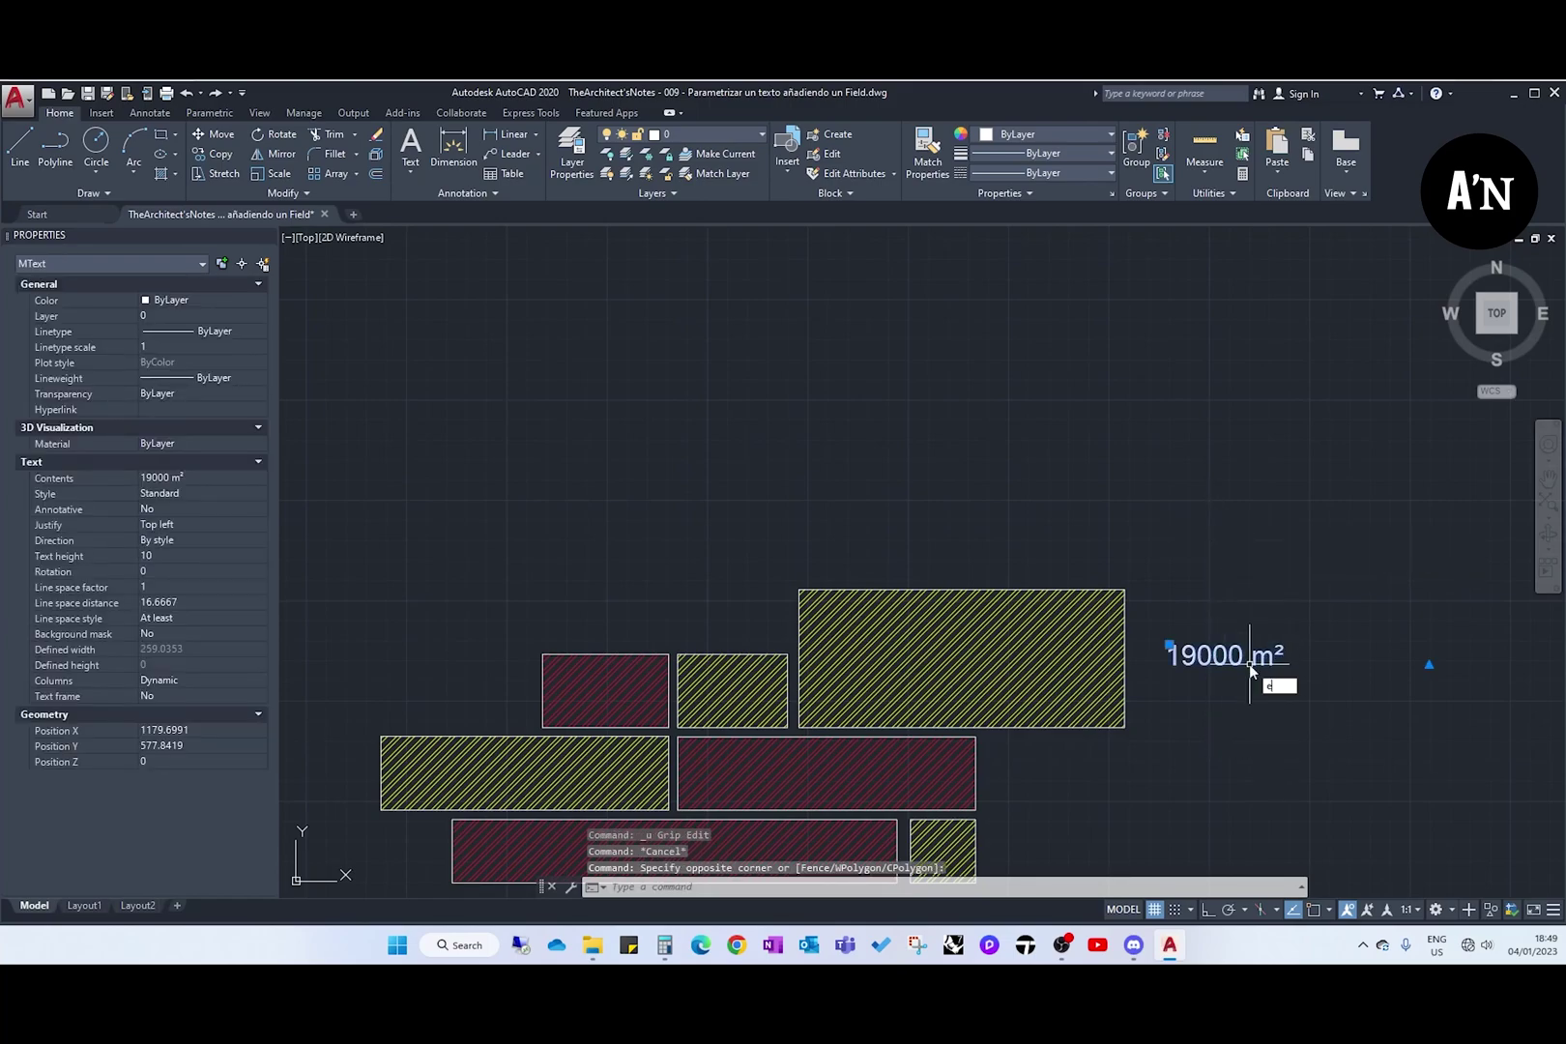
# Step: Erase the 19000 m² label
pyautogui.write('e')
pyautogui.press('Return')
pyautogui.moveTo(1248, 660); pyautogui.dragTo(1210, 569, button='middle')
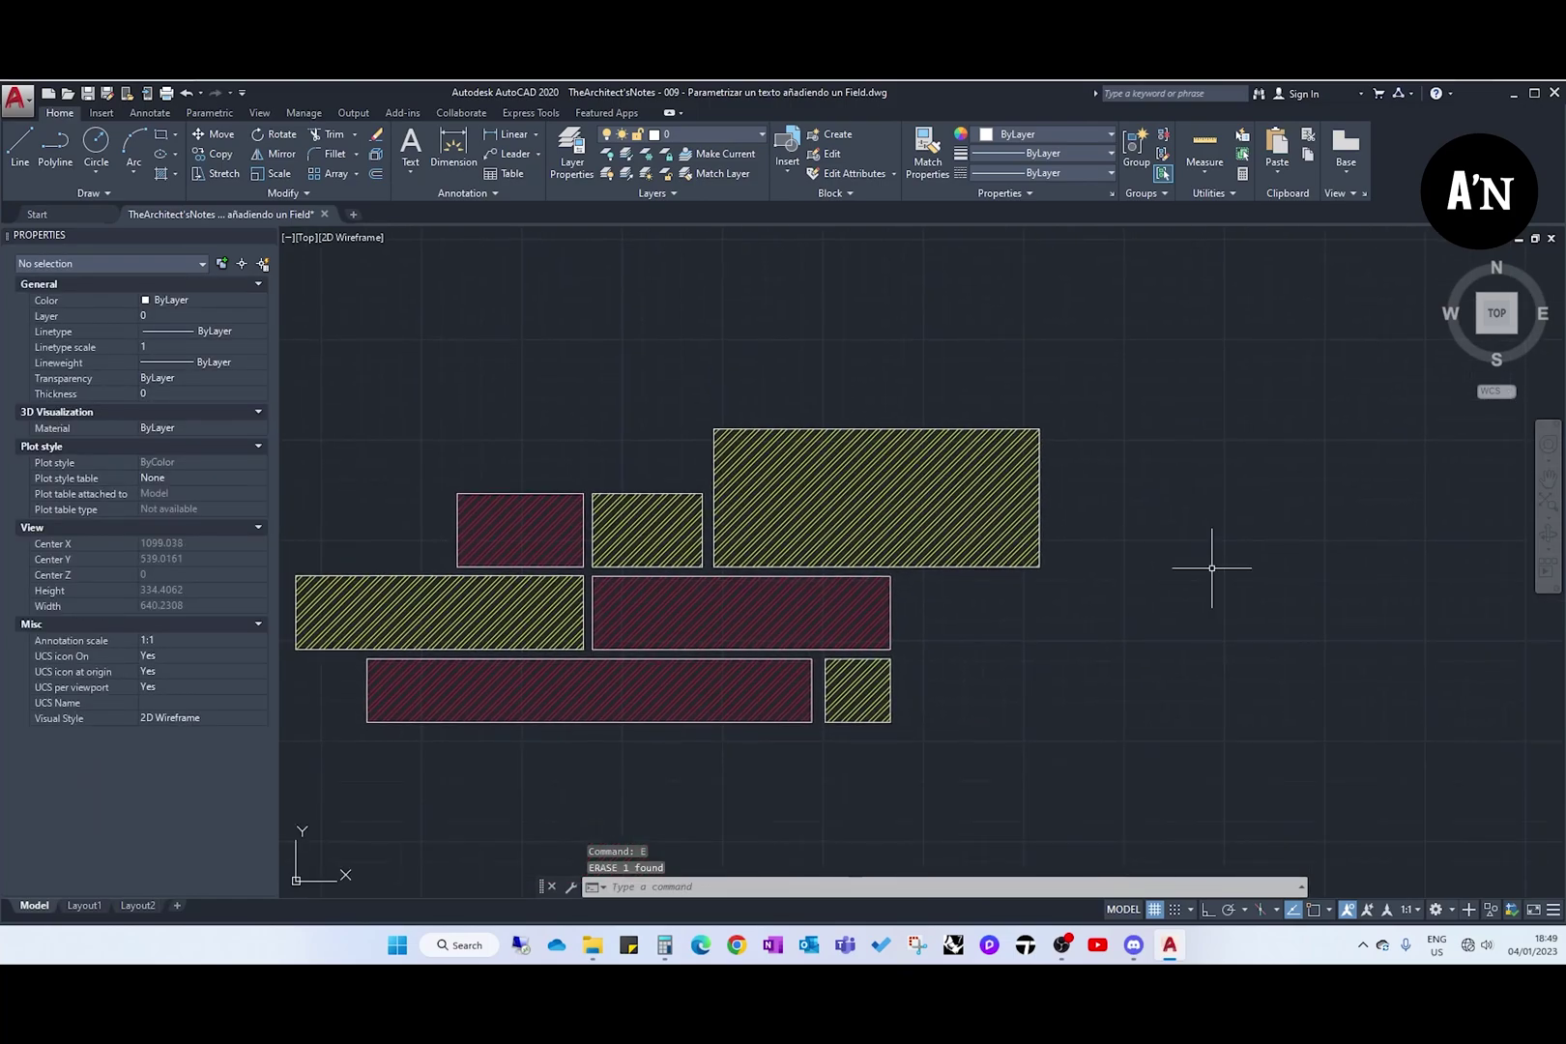
# Step: Start a FIELD that reads the large hatch's Area in Architectural format
pyautogui.write('FILEd')
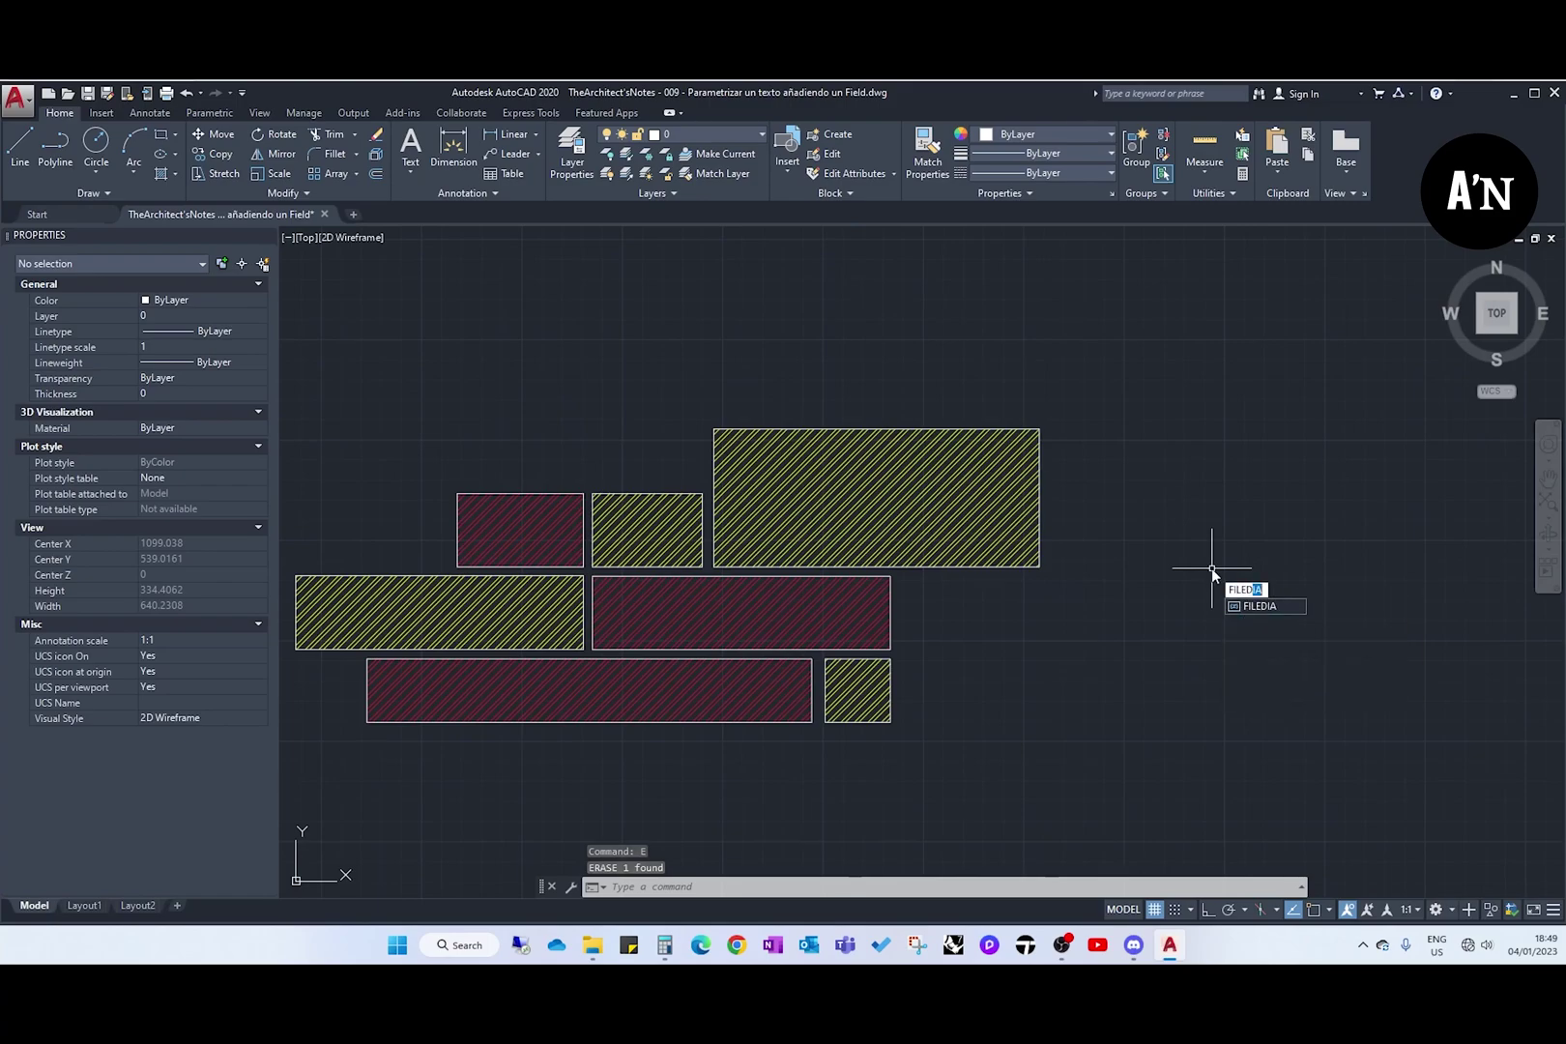
pyautogui.press('BackSpace')
pyautogui.press('BackSpace')
pyautogui.press('BackSpace')
pyautogui.press('BackSpace')
pyautogui.write('EL')
pyautogui.press('Return')
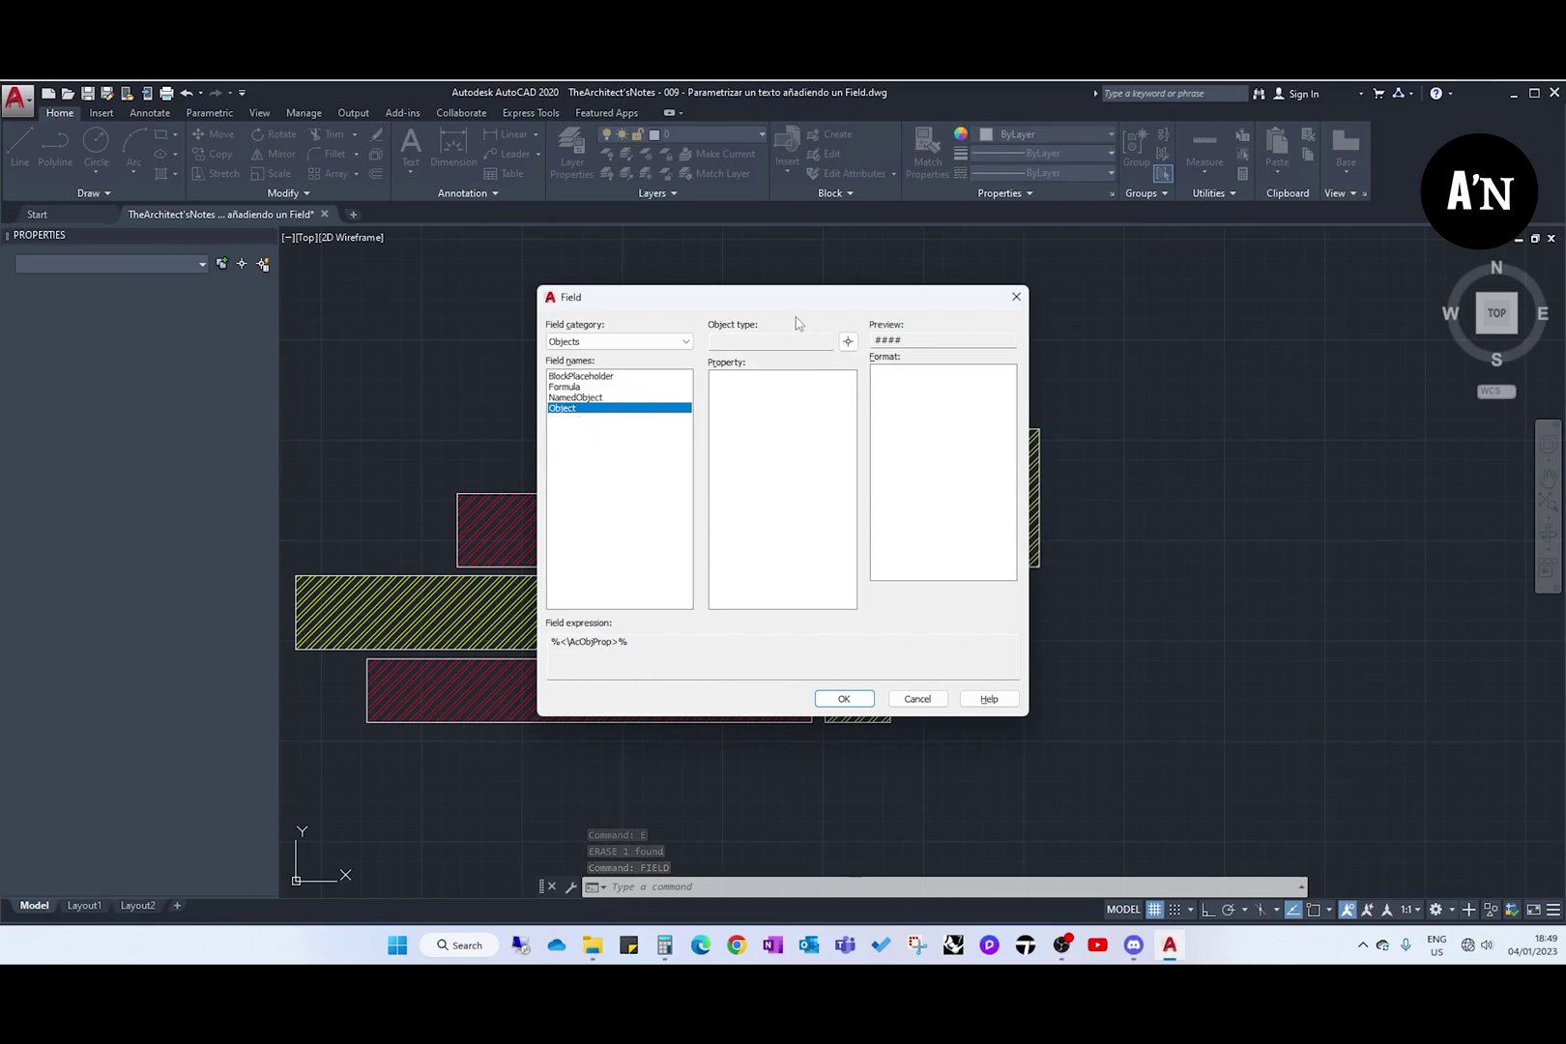
pyautogui.click(851, 346)
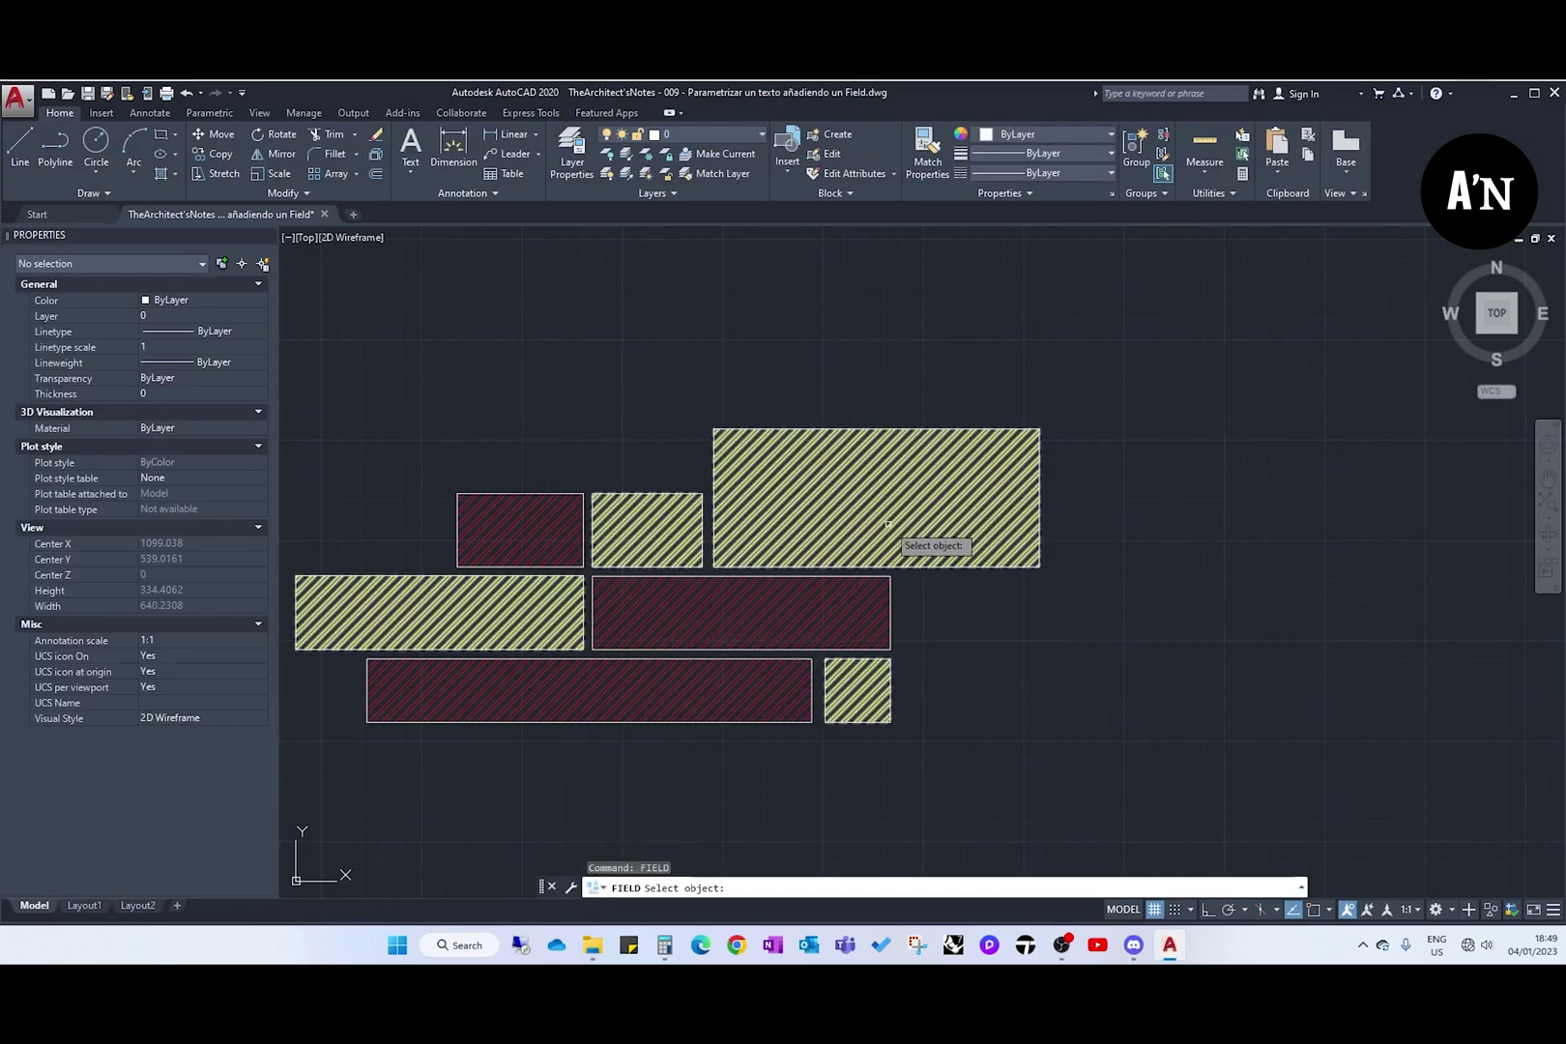
pyautogui.click(884, 502)
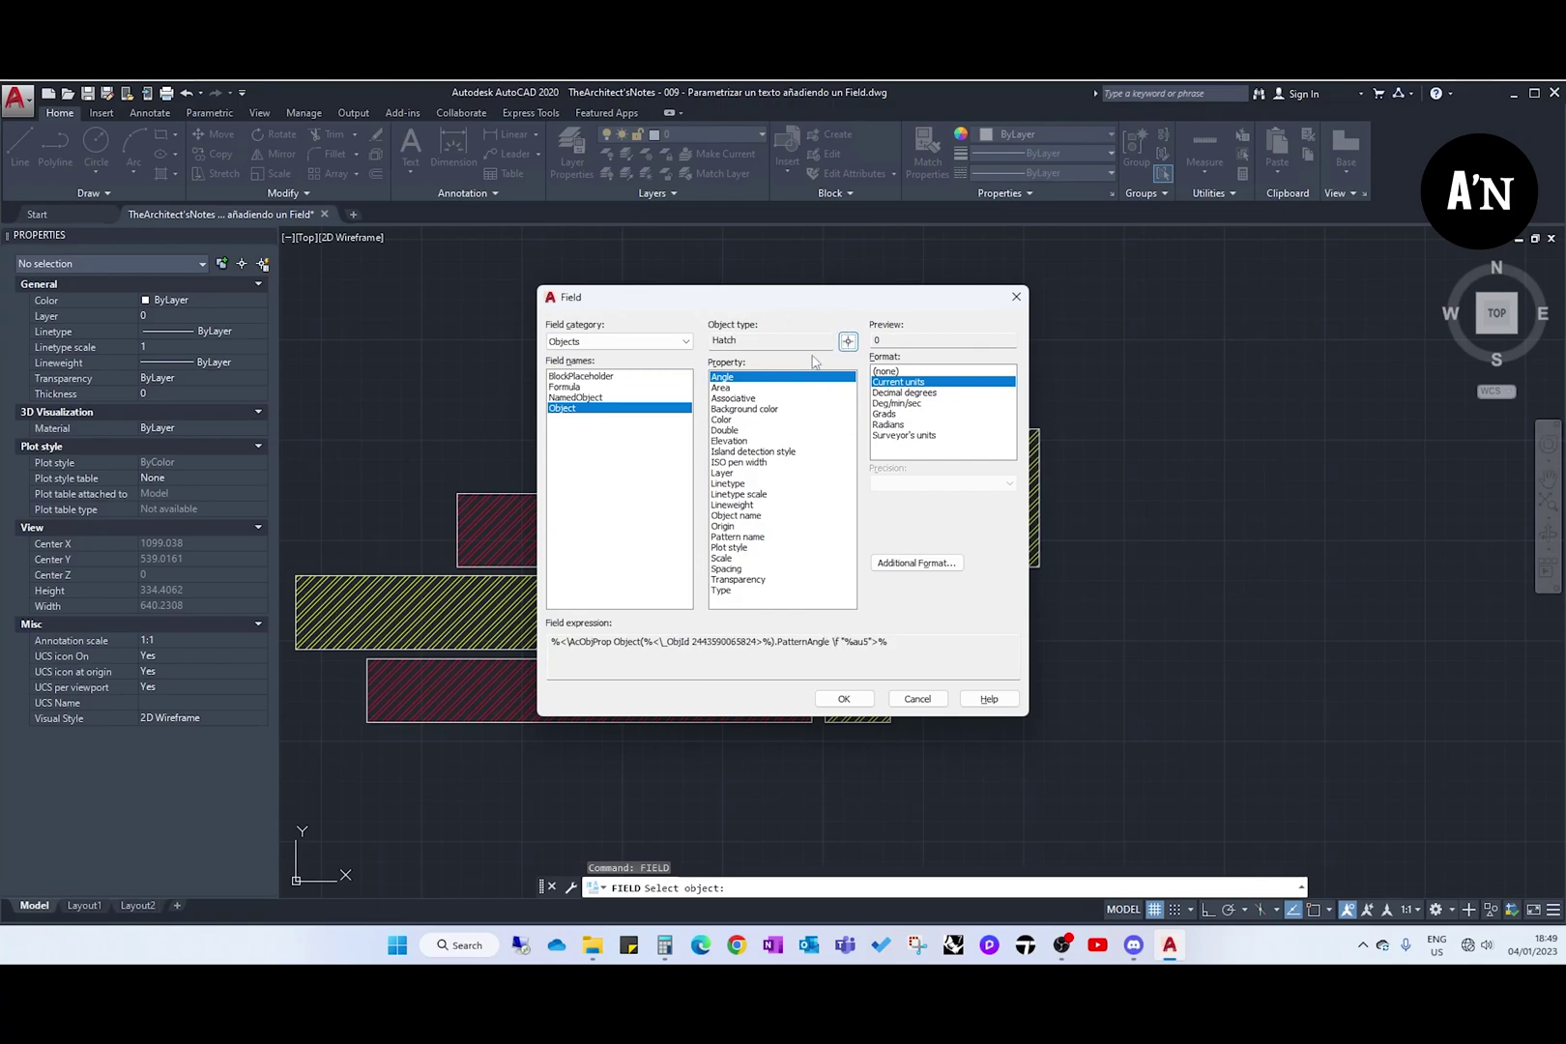
pyautogui.click(726, 389)
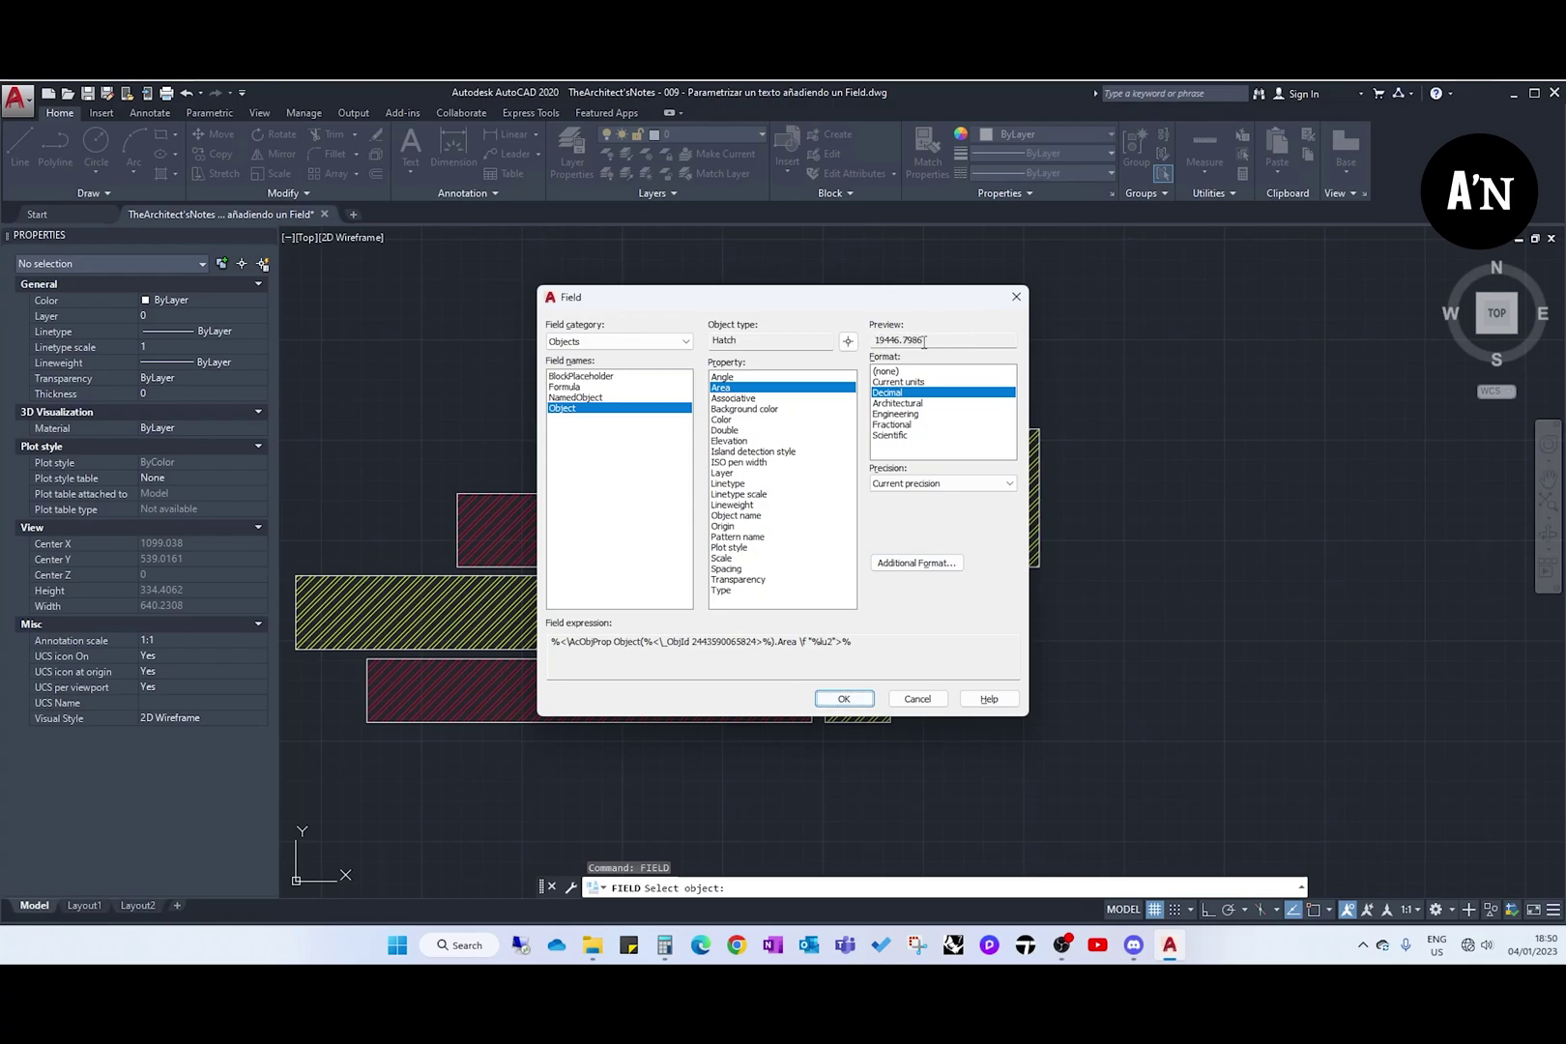
pyautogui.click(906, 405)
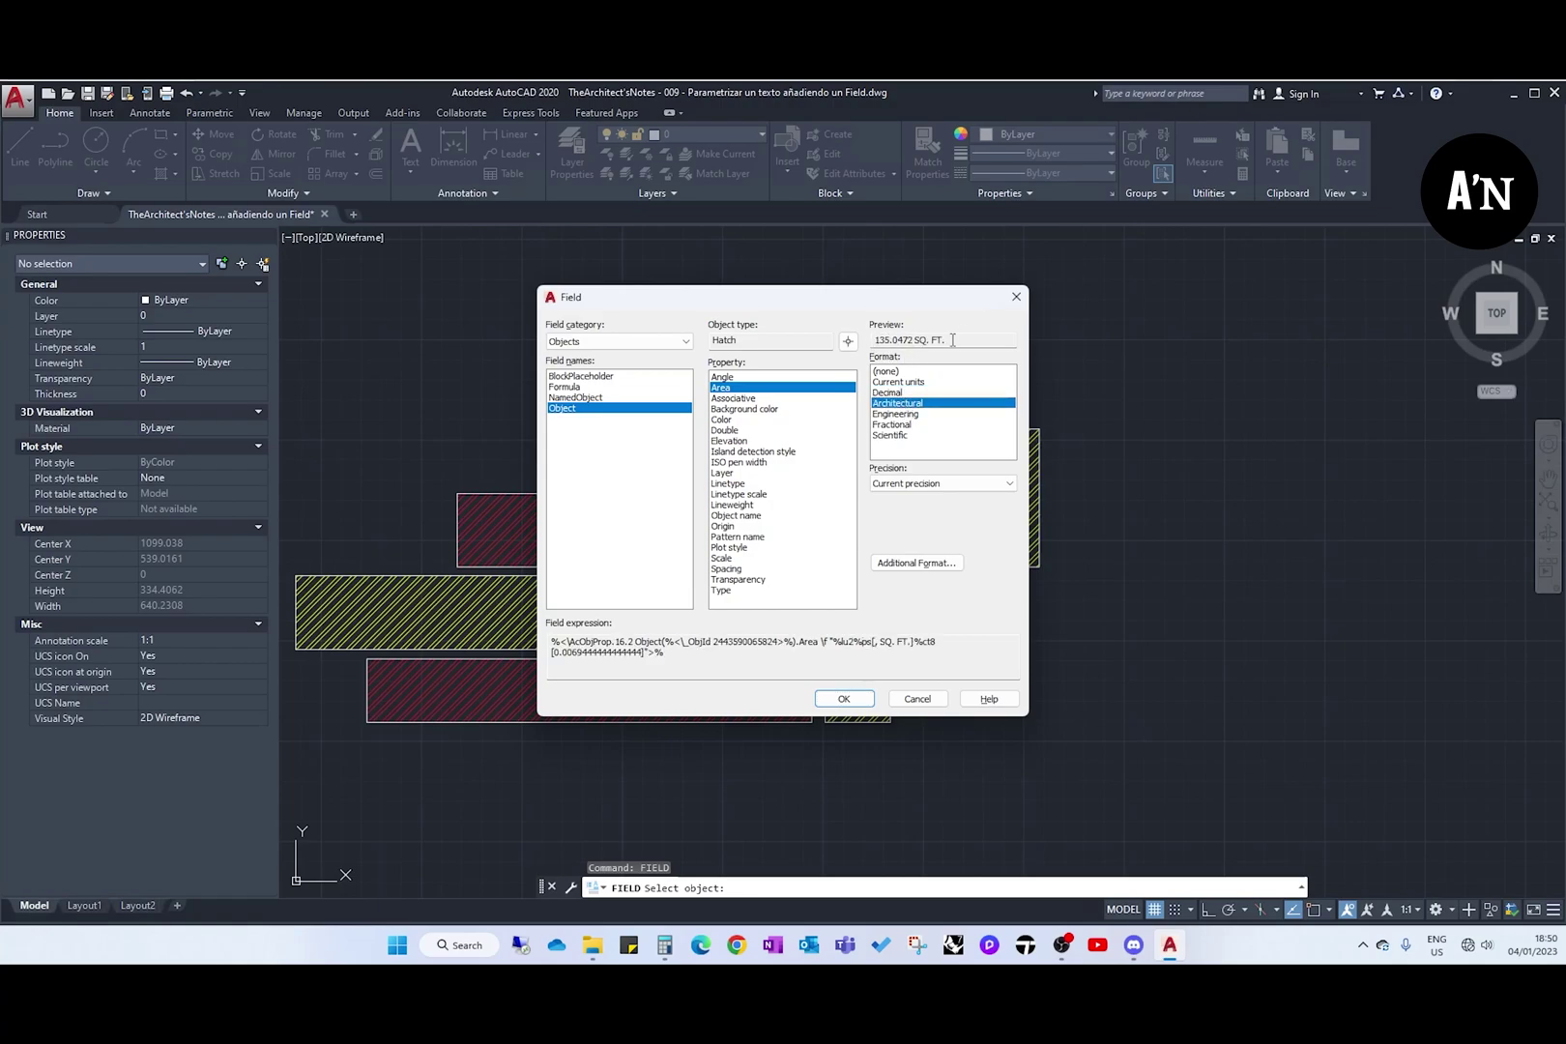
# Step: Remove the conversion factor, set the suffix to m², and accept the field
pyautogui.click(917, 562)
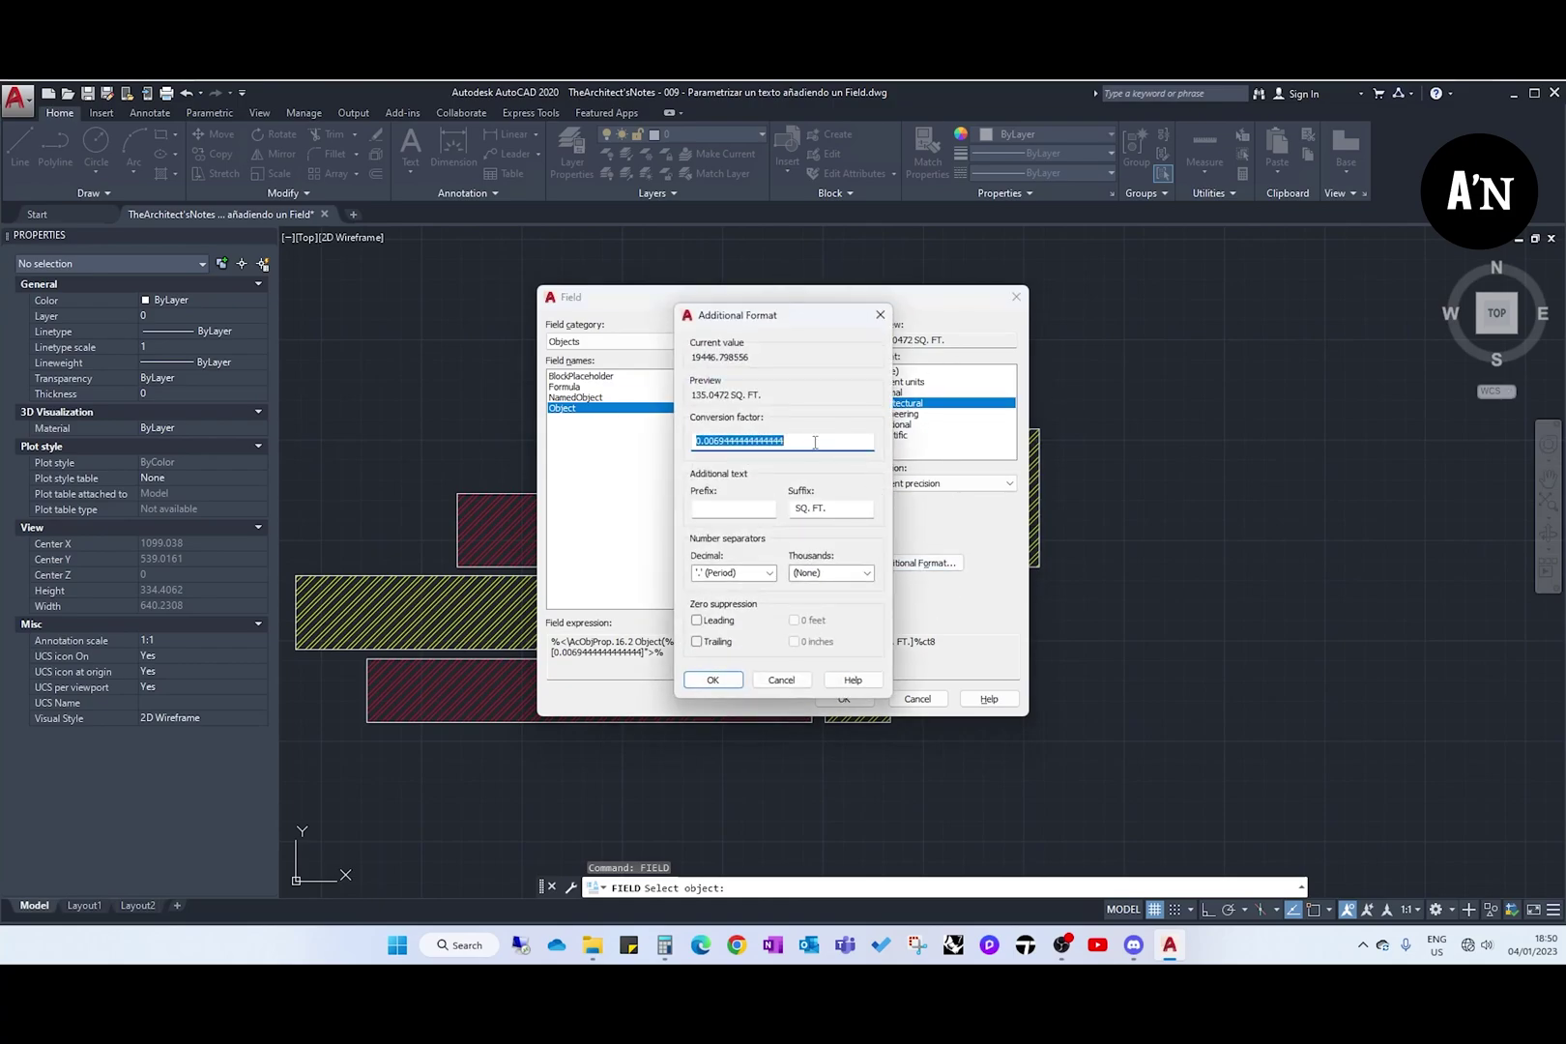
pyautogui.press('BackSpace')
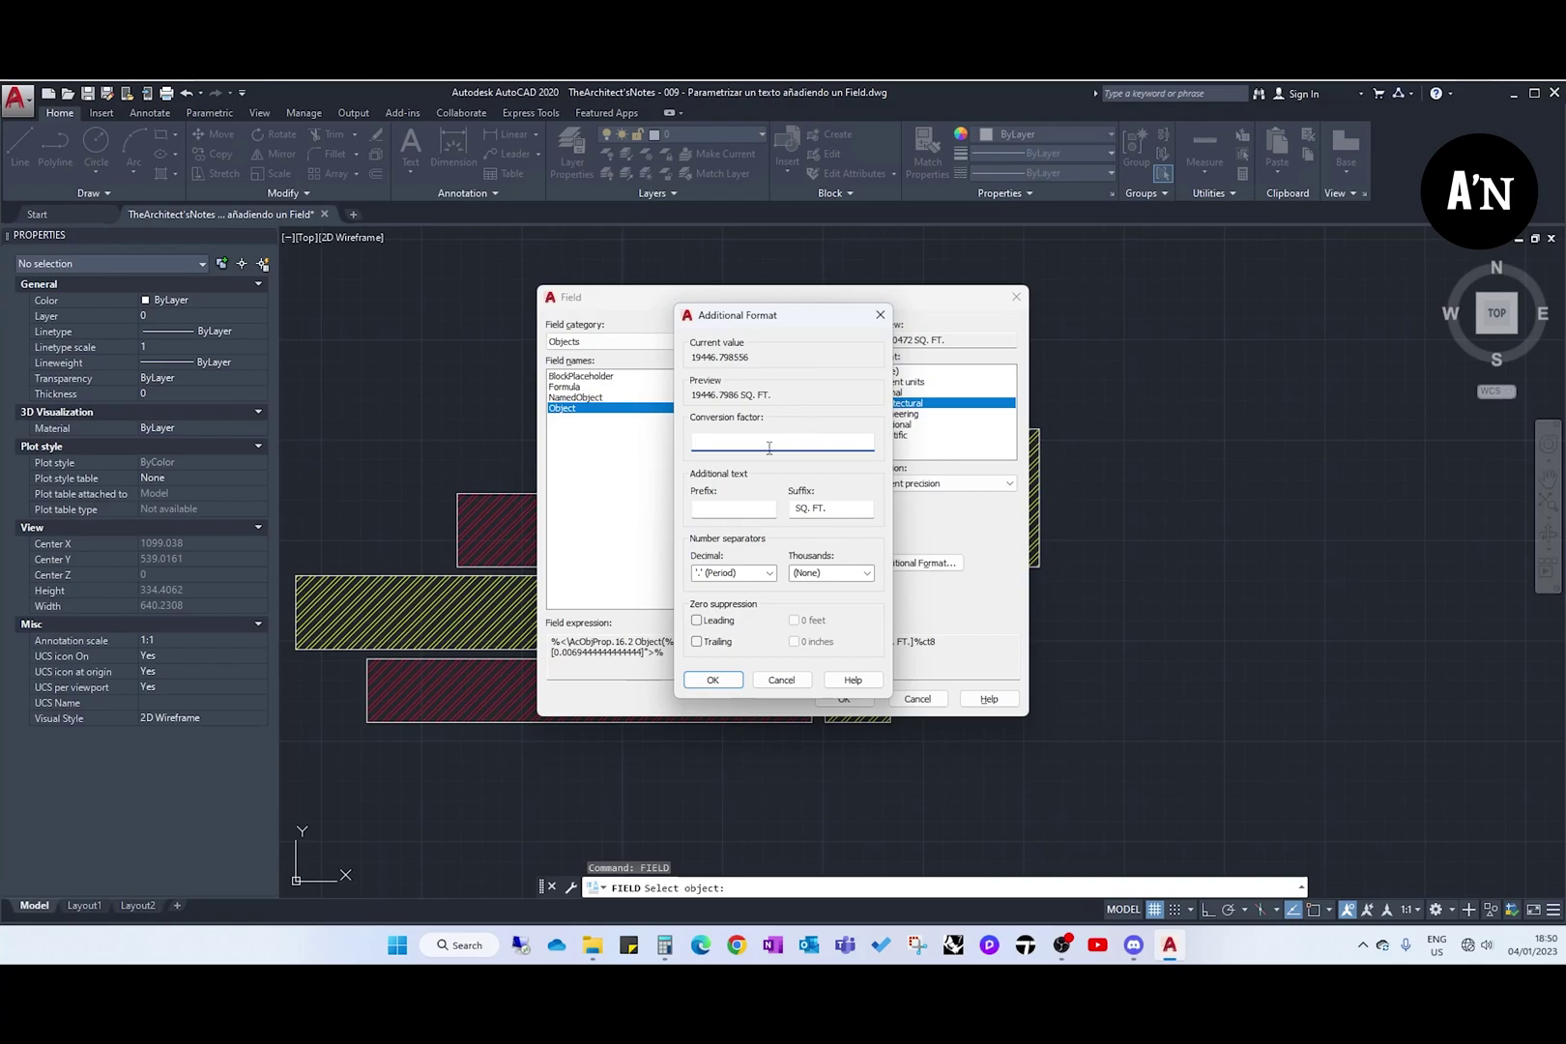
pyautogui.moveTo(831, 507); pyautogui.dragTo(772, 494)
pyautogui.write('m²')
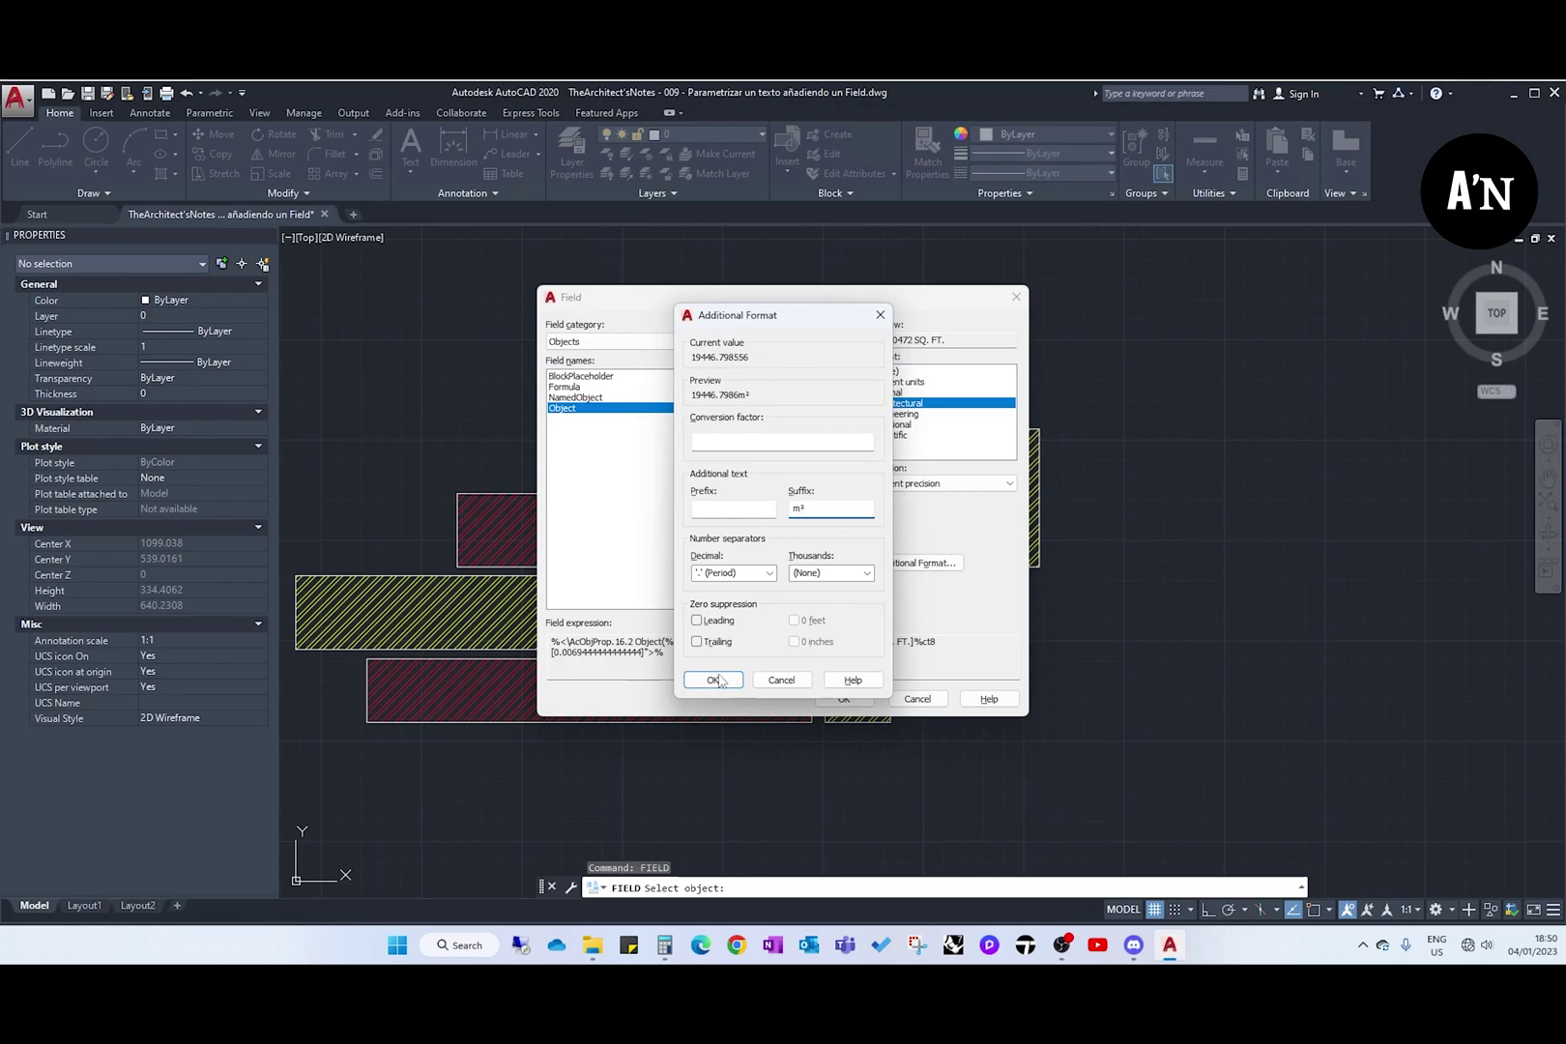
pyautogui.click(714, 680)
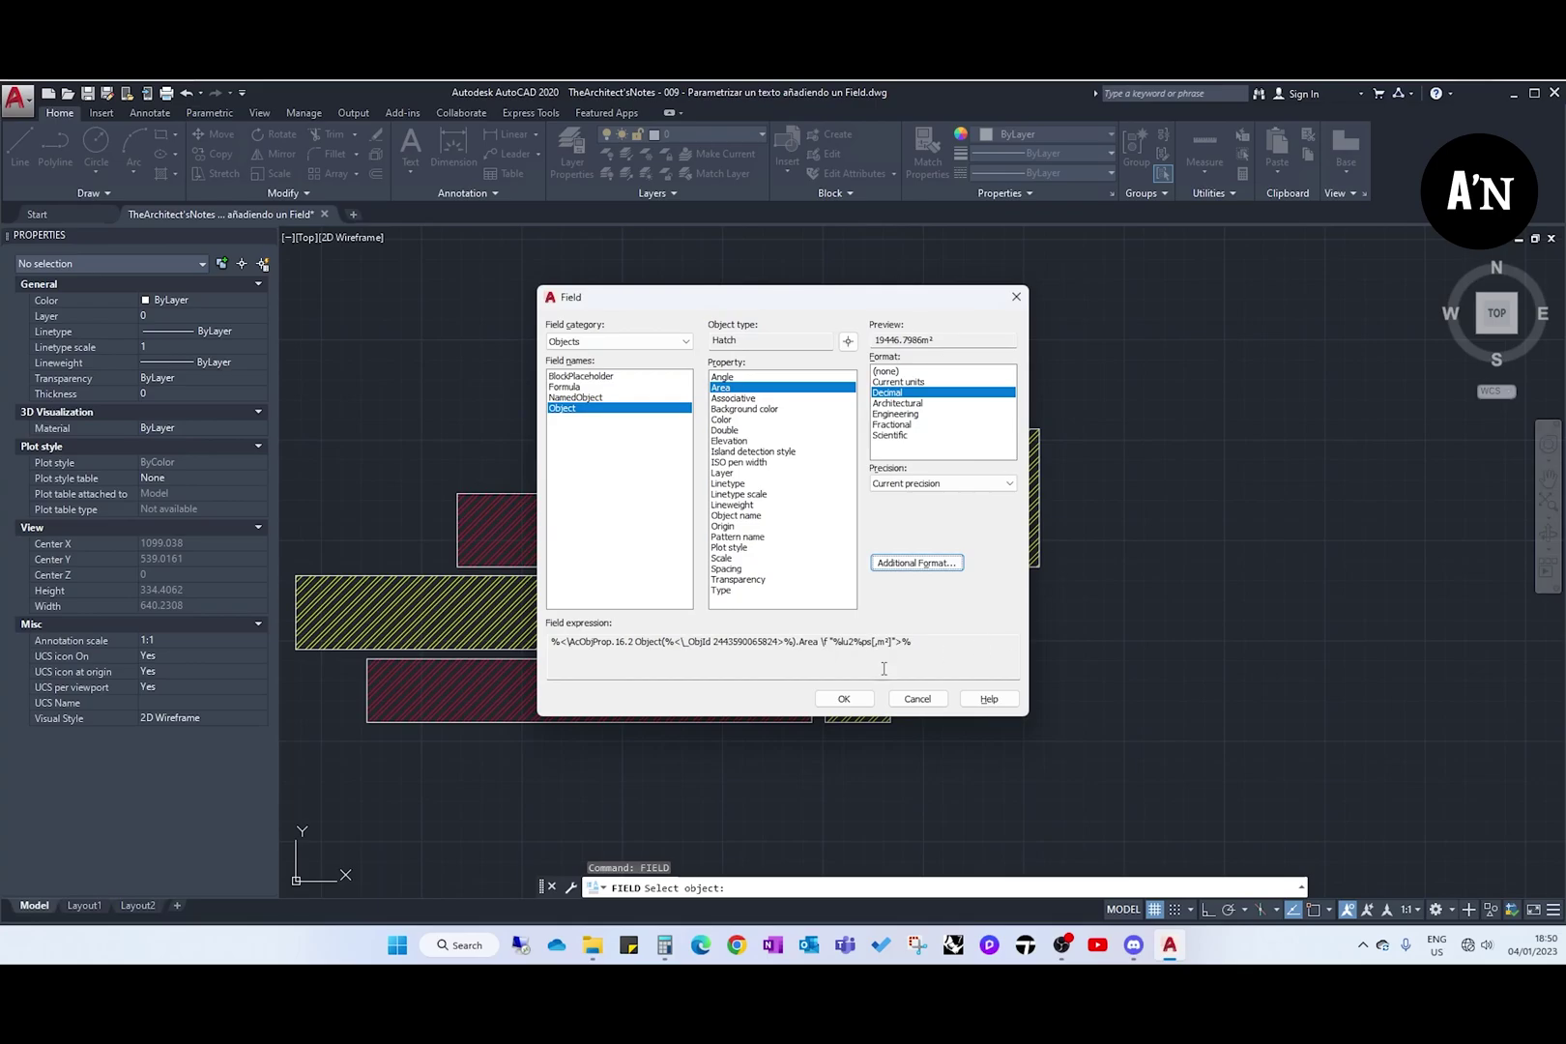
pyautogui.click(843, 698)
# Step: Place the 19446.7986m² field text to the right of the large hatch
pyautogui.scroll(5, 1081, 505)
pyautogui.click(990, 444)
pyautogui.scroll(-5, 1063, 542)
pyautogui.press('Escape')
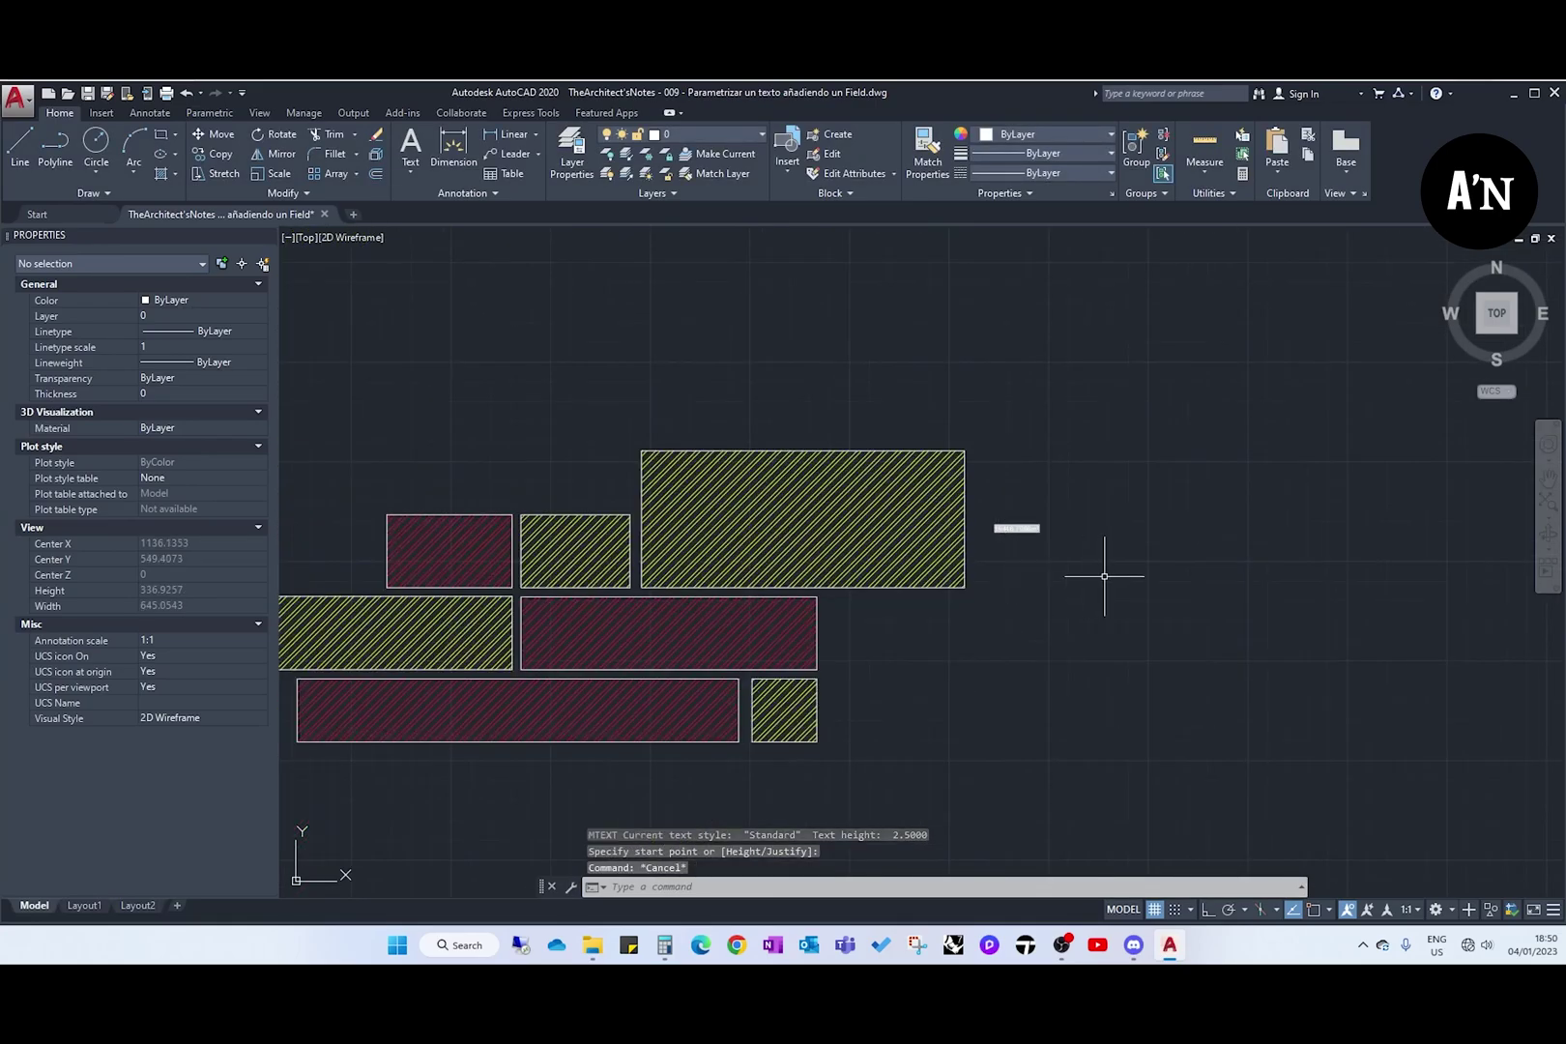
# Step: Select the label, then the hatch, to confirm its Area of 19446.7986
pyautogui.scroll(5, 1094, 616)
pyautogui.click(693, 322)
pyautogui.click(646, 423)
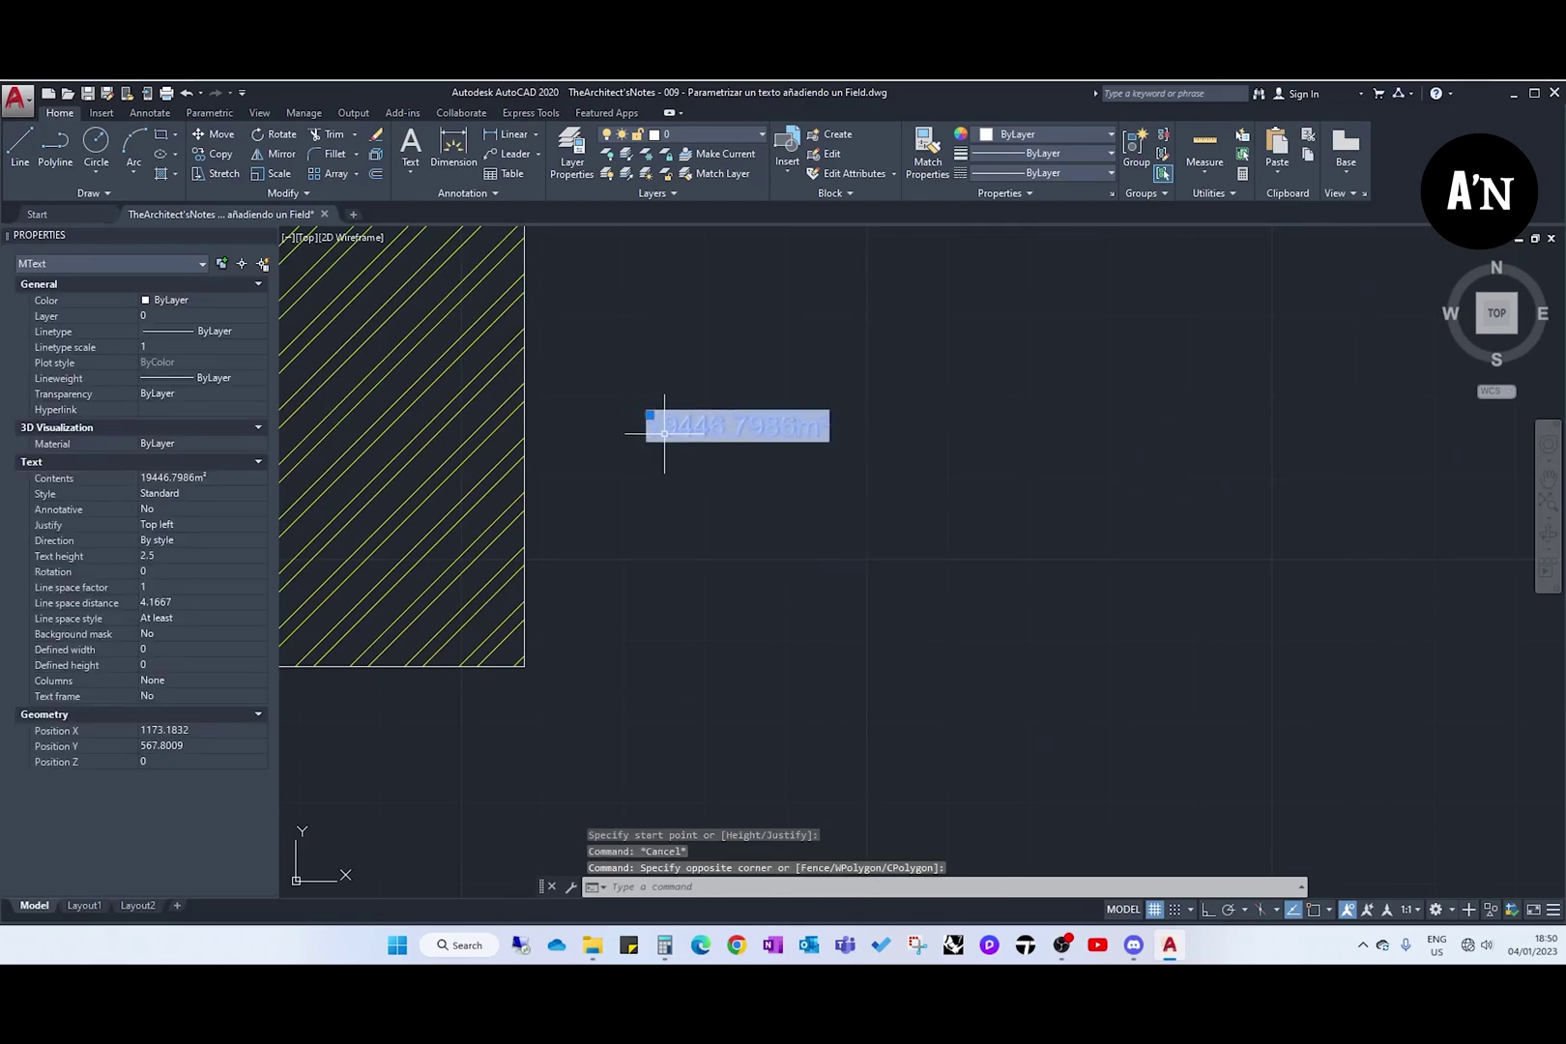
pyautogui.press('Escape')
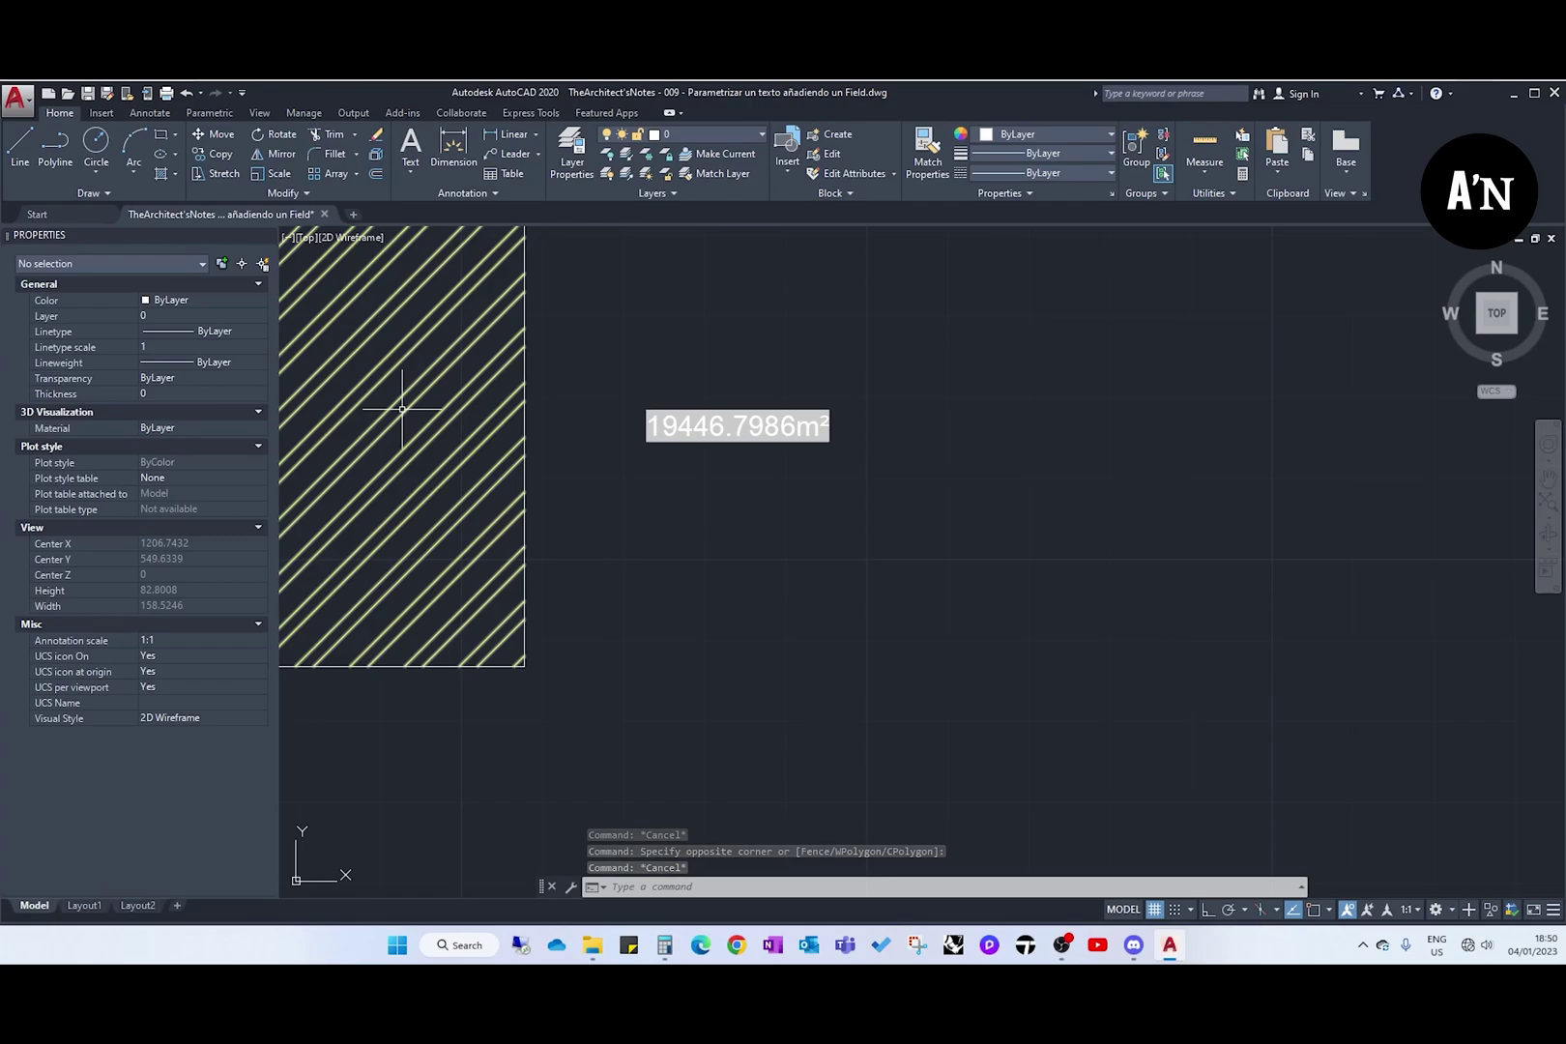
pyautogui.click(402, 409)
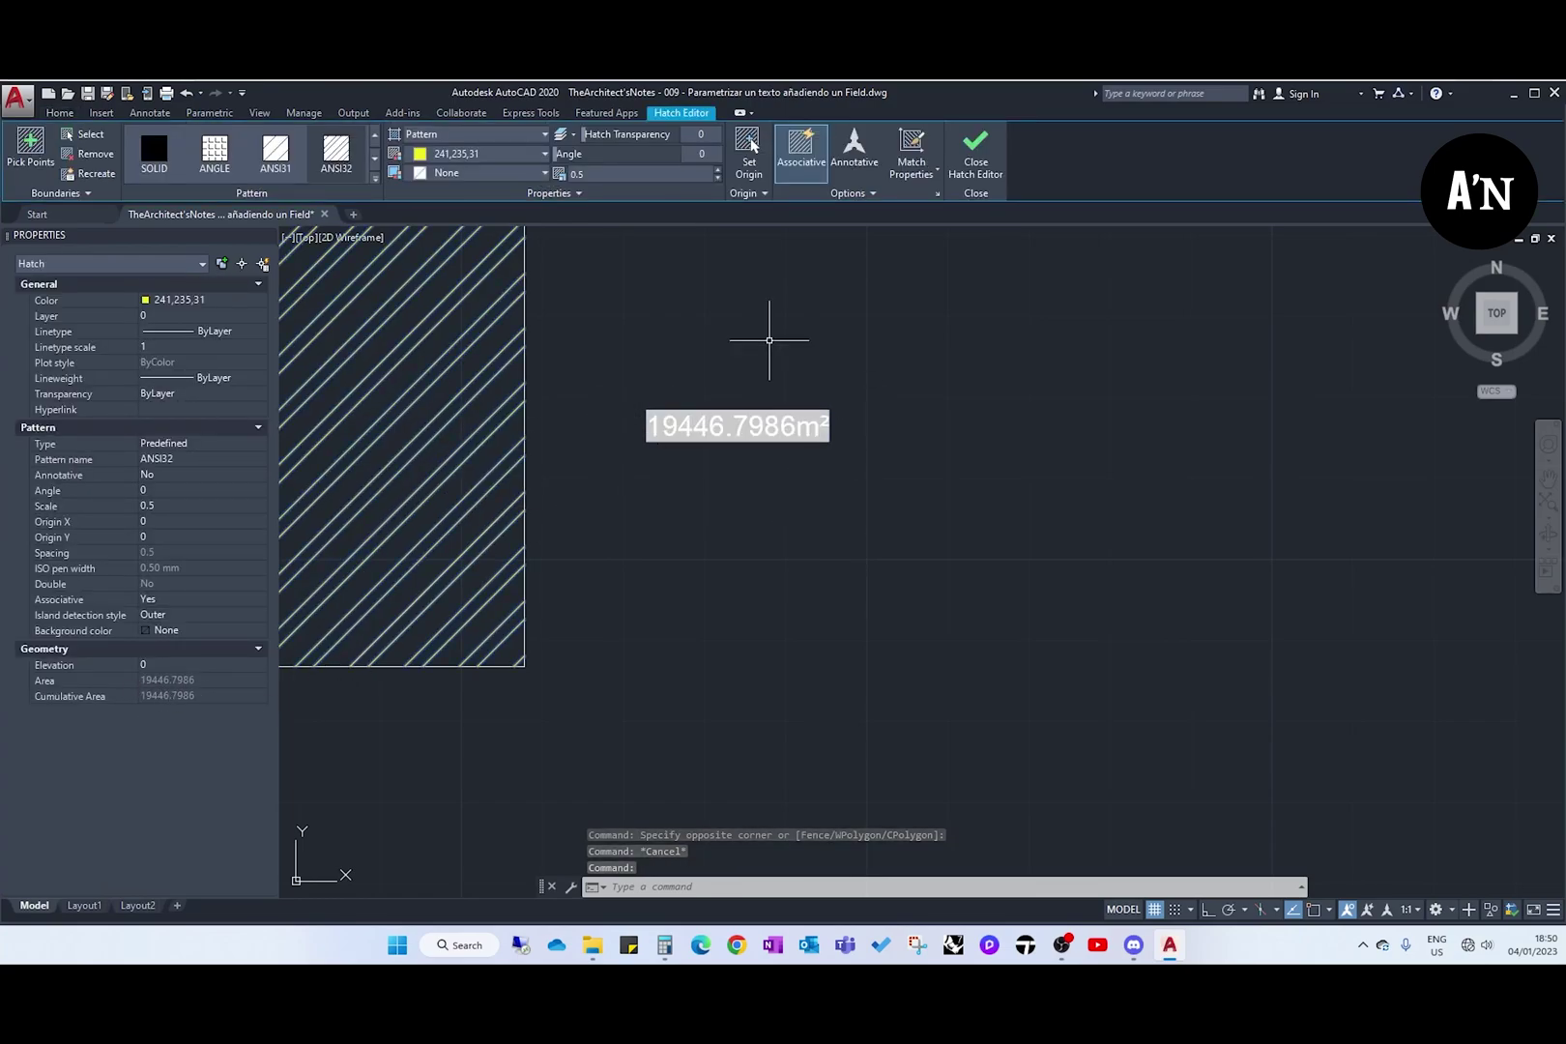
# Step: Scale the 19446.7986m² label by a factor of 2 with SC
pyautogui.scroll(-3, 967, 669)
pyautogui.press('Escape')
pyautogui.click(1028, 629)
pyautogui.click(916, 447)
pyautogui.write('sc')
pyautogui.press('Return')
pyautogui.click(839, 531)
pyautogui.write('2')
pyautogui.press('Return')
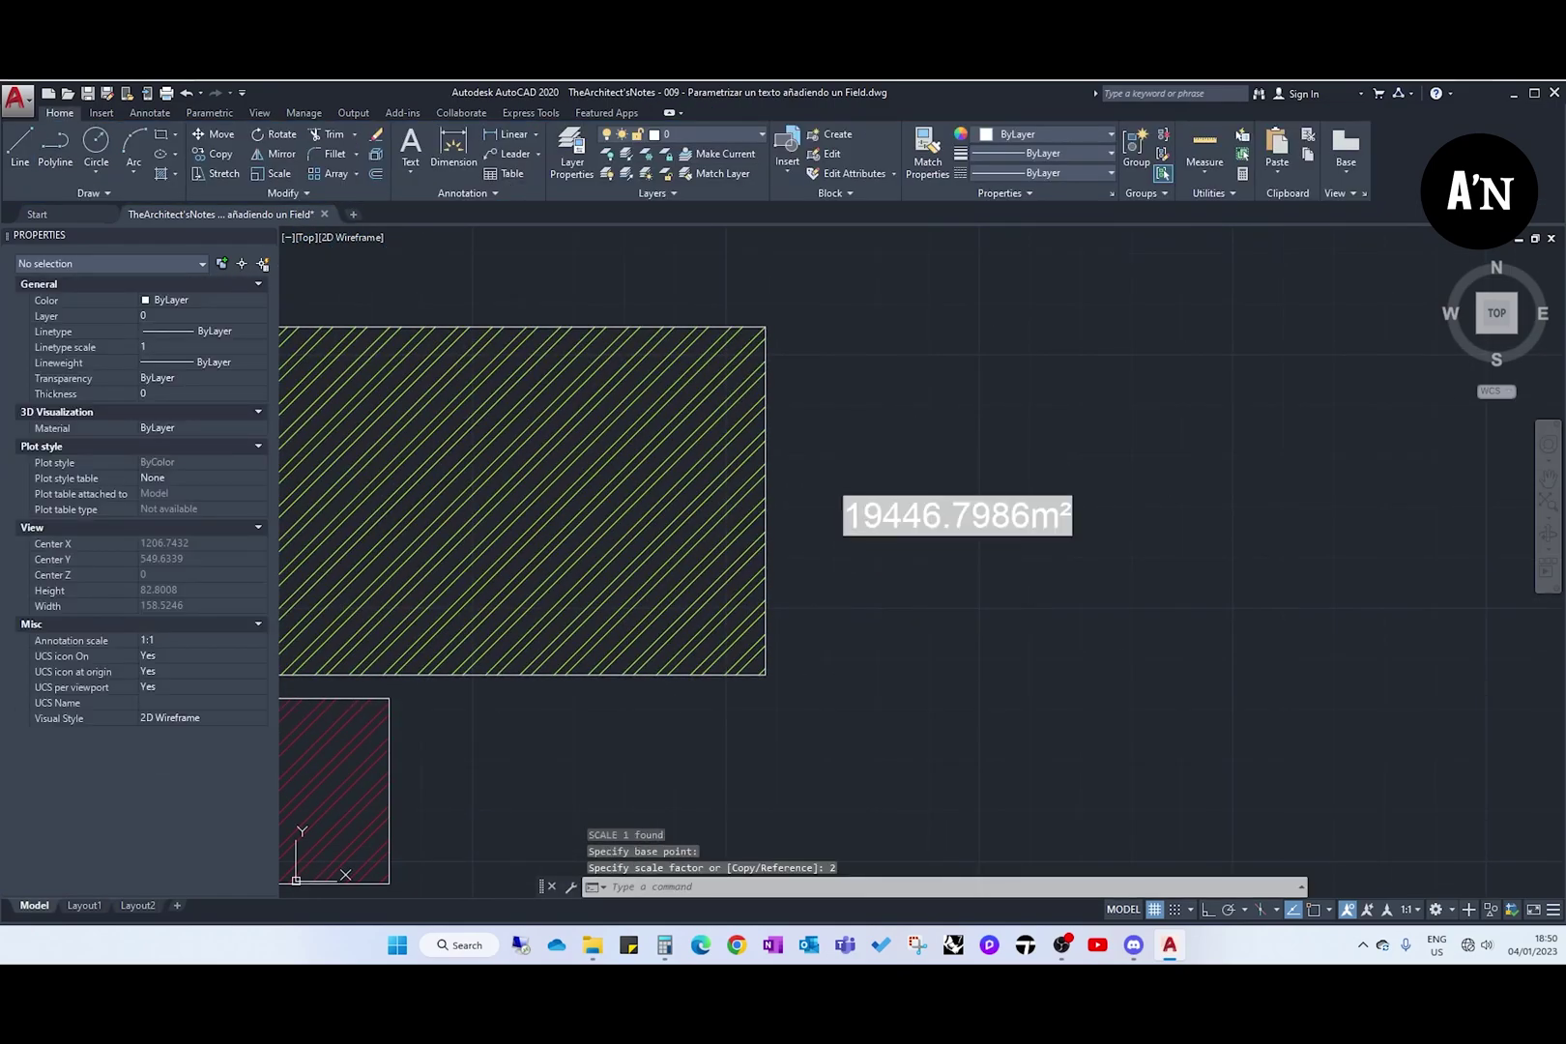
pyautogui.press('Escape')
# Step: Reselect the enlarged label, then zoom out to show all hatches and the label
pyautogui.click(914, 558)
pyautogui.click(874, 476)
pyautogui.press('Escape')
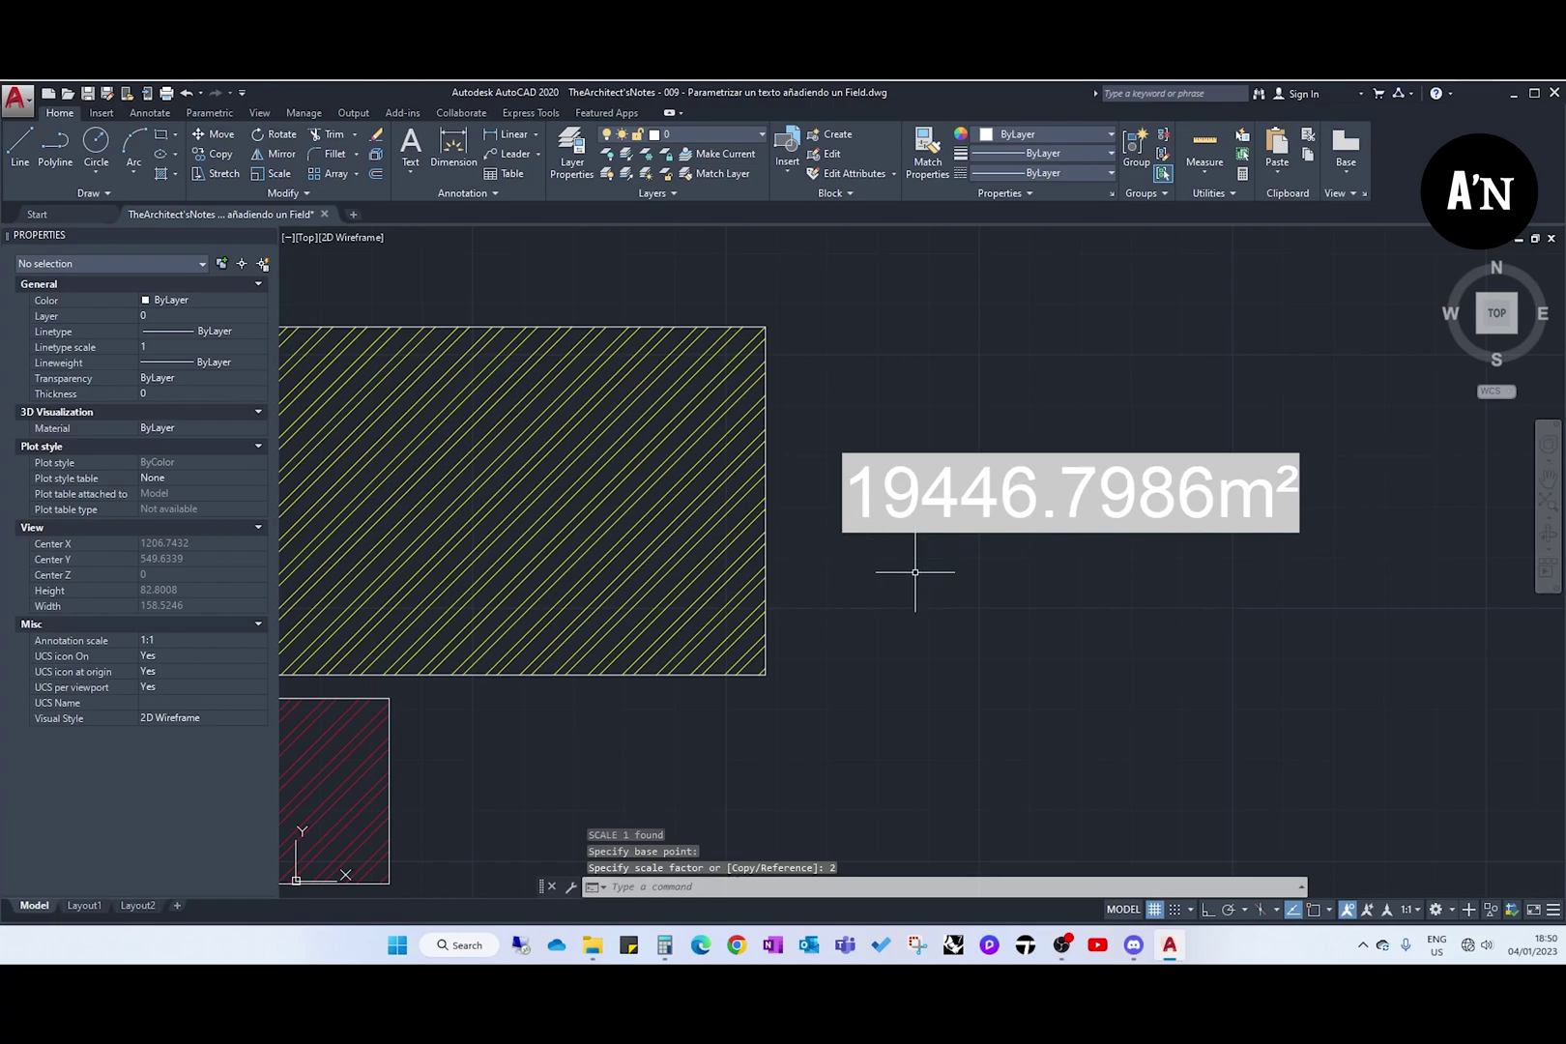
pyautogui.scroll(-3, 957, 585)
pyautogui.moveTo(962, 594); pyautogui.dragTo(1043, 547, button='middle')
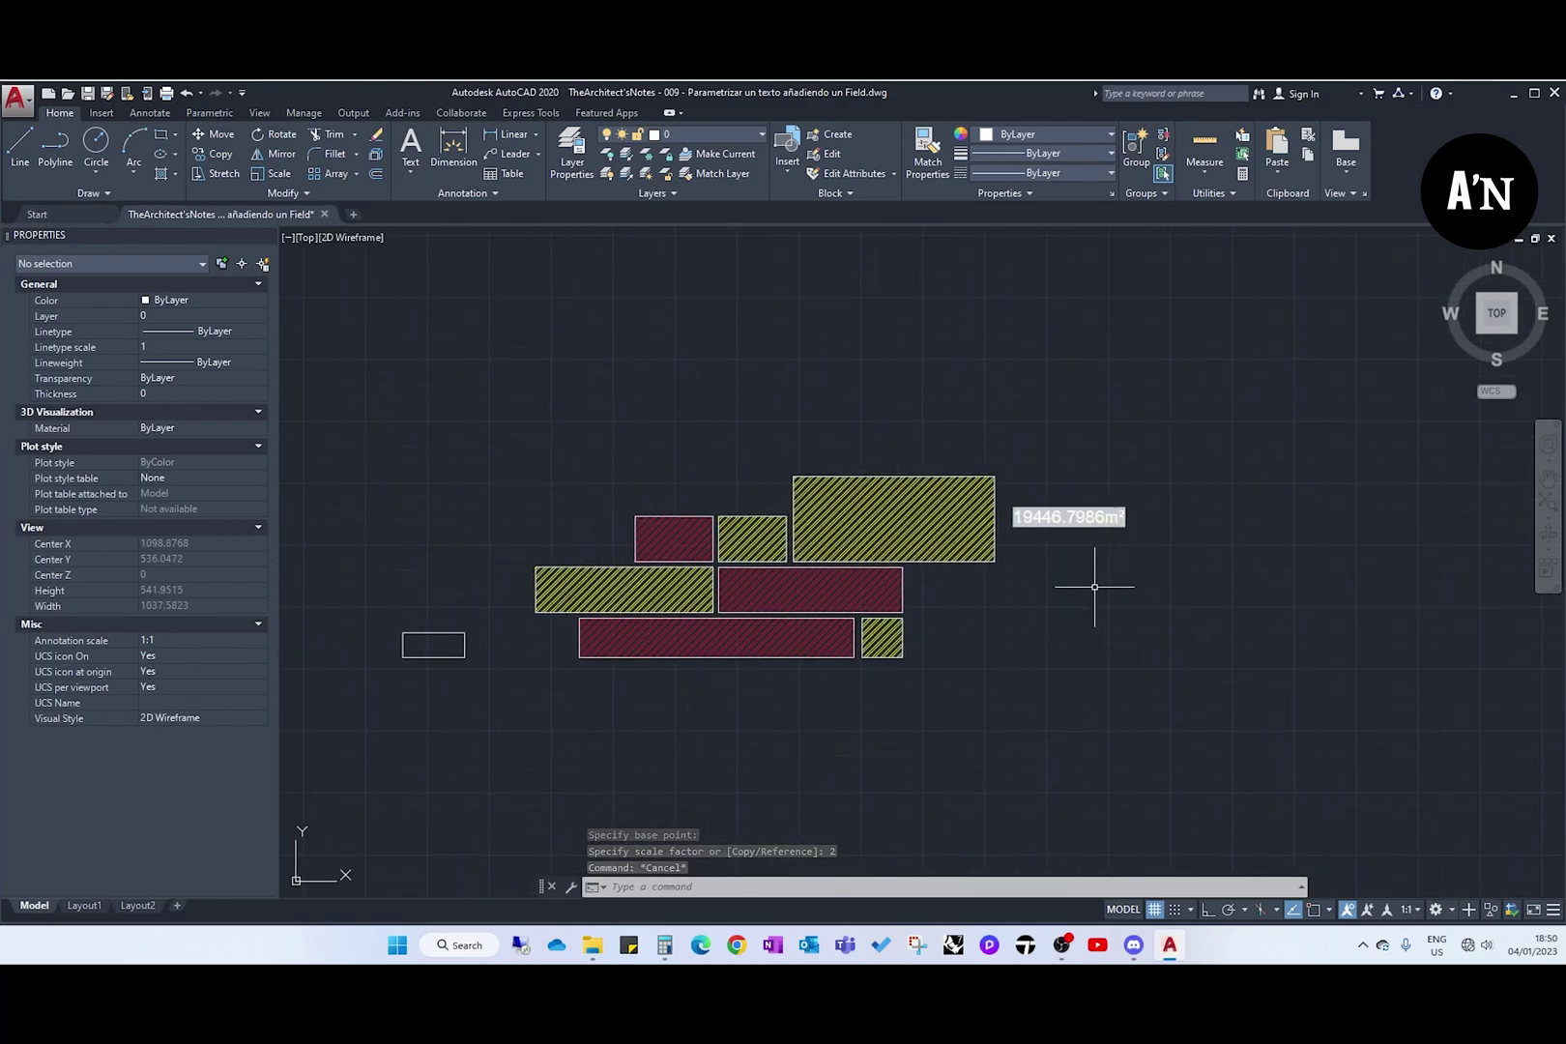
# Step: Create a multiline text below the field label reading 'area m²'
pyautogui.write('mt')
pyautogui.press('Return')
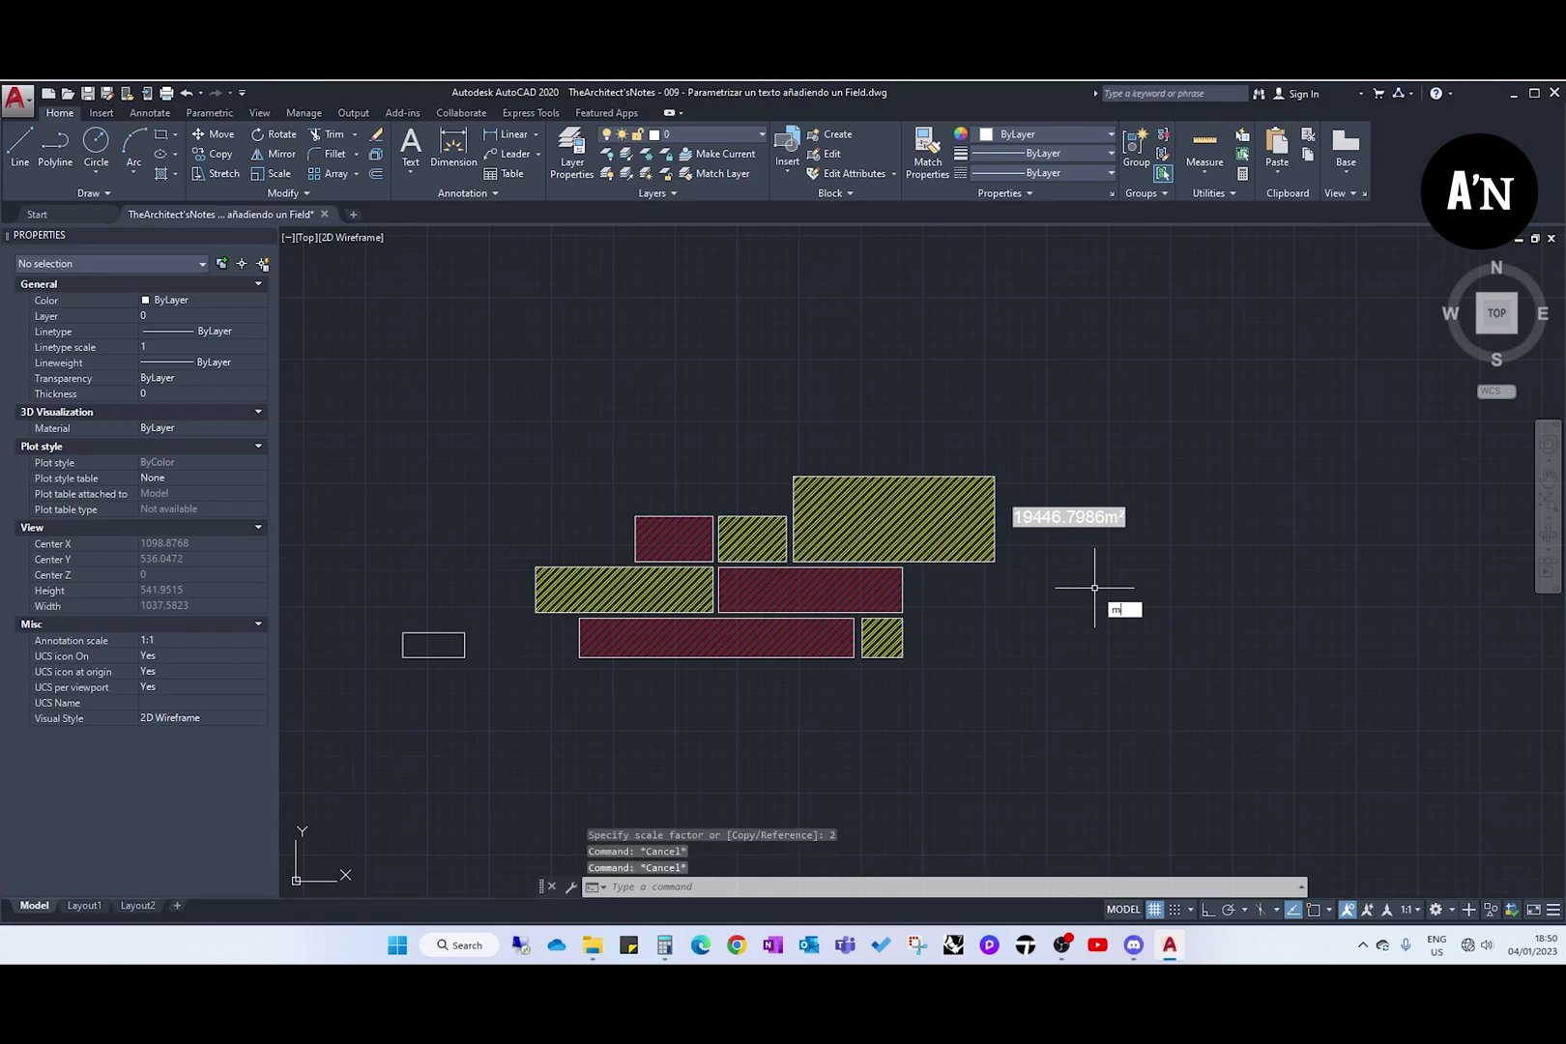
pyautogui.scroll(2, 1001, 588)
pyautogui.click(1028, 547)
pyautogui.click(1246, 636)
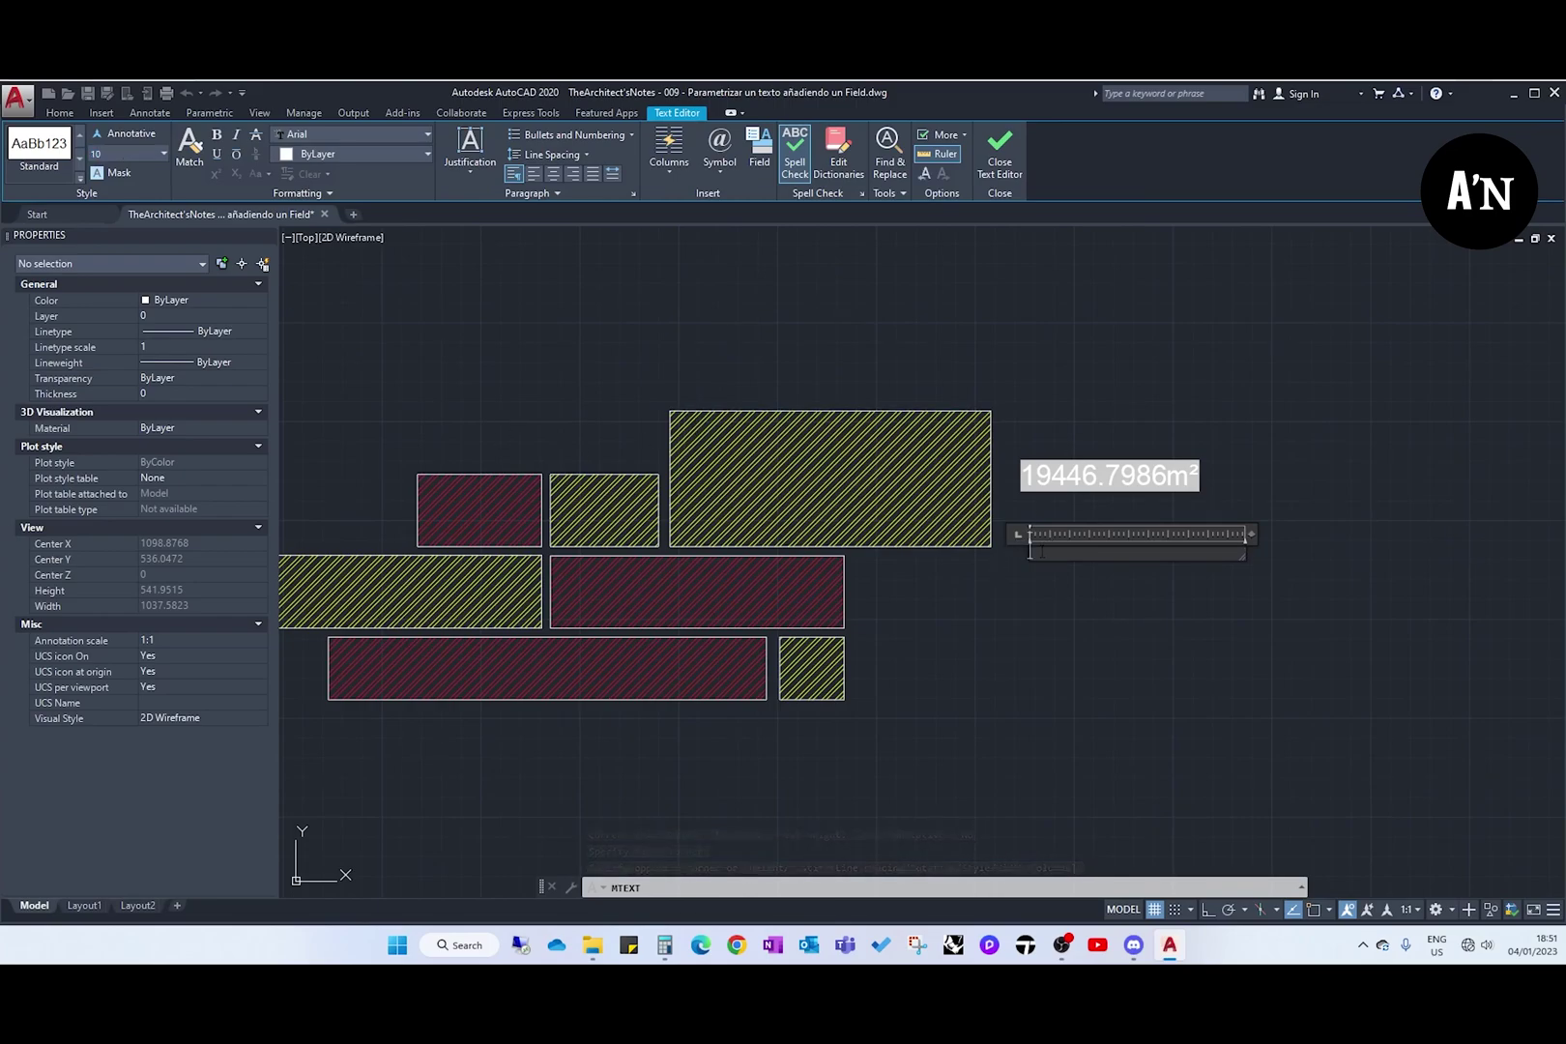
pyautogui.write('area m')
pyautogui.press('alt')
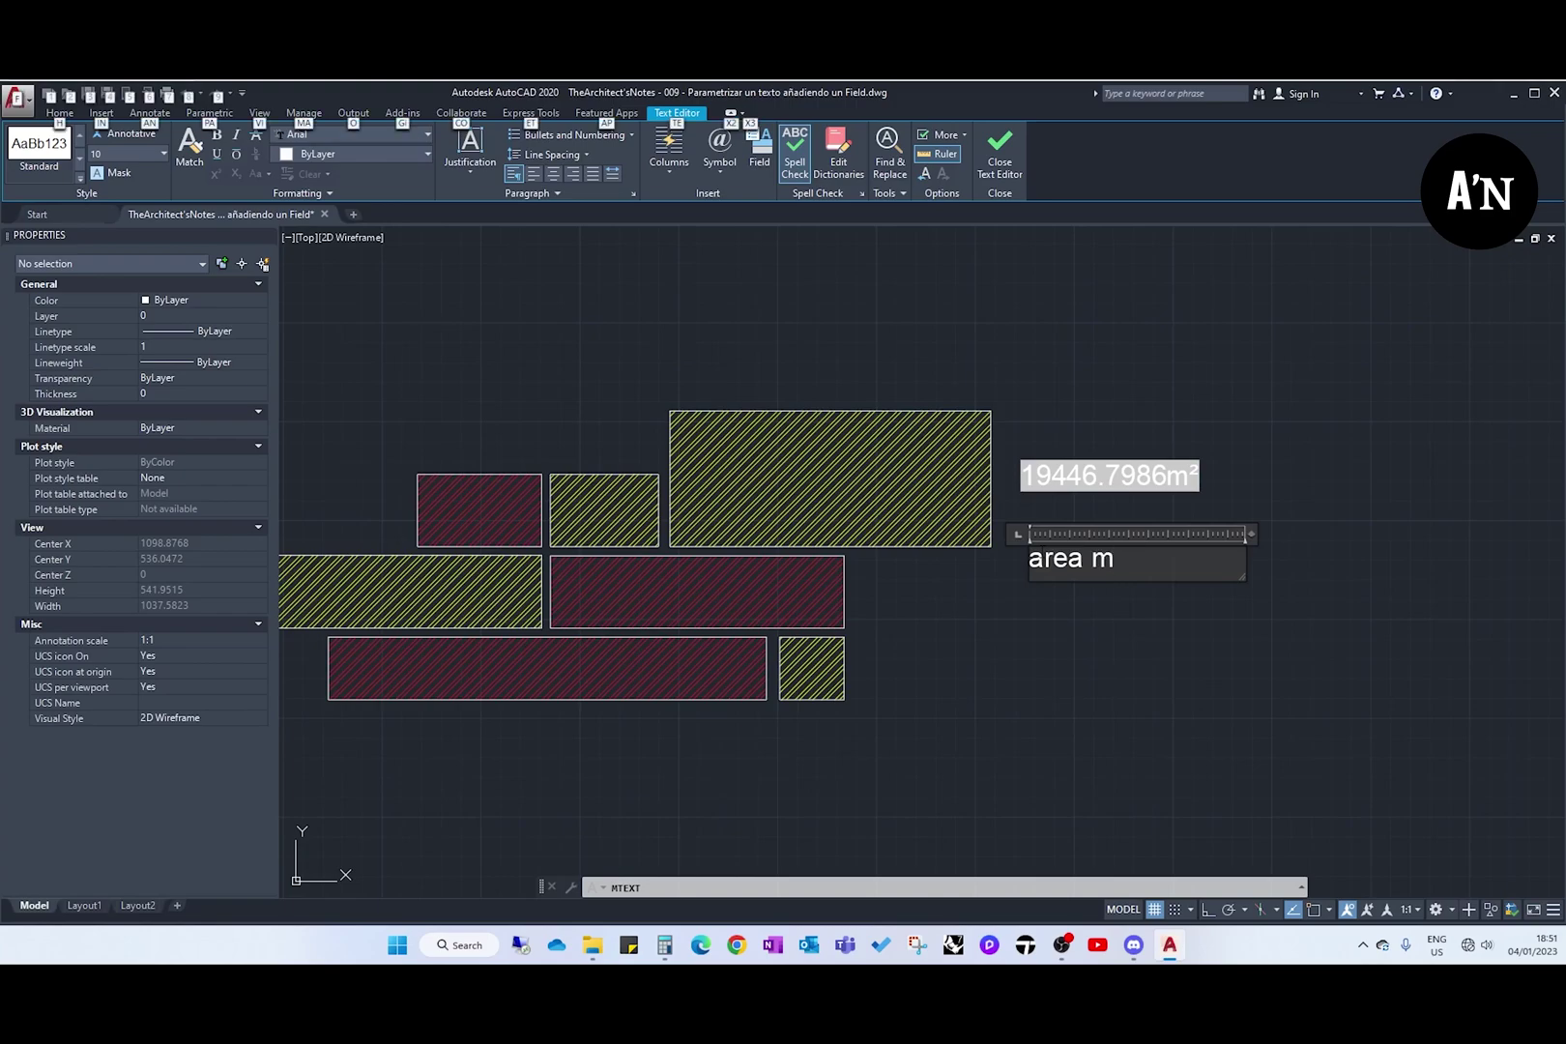
pyautogui.press('alt')
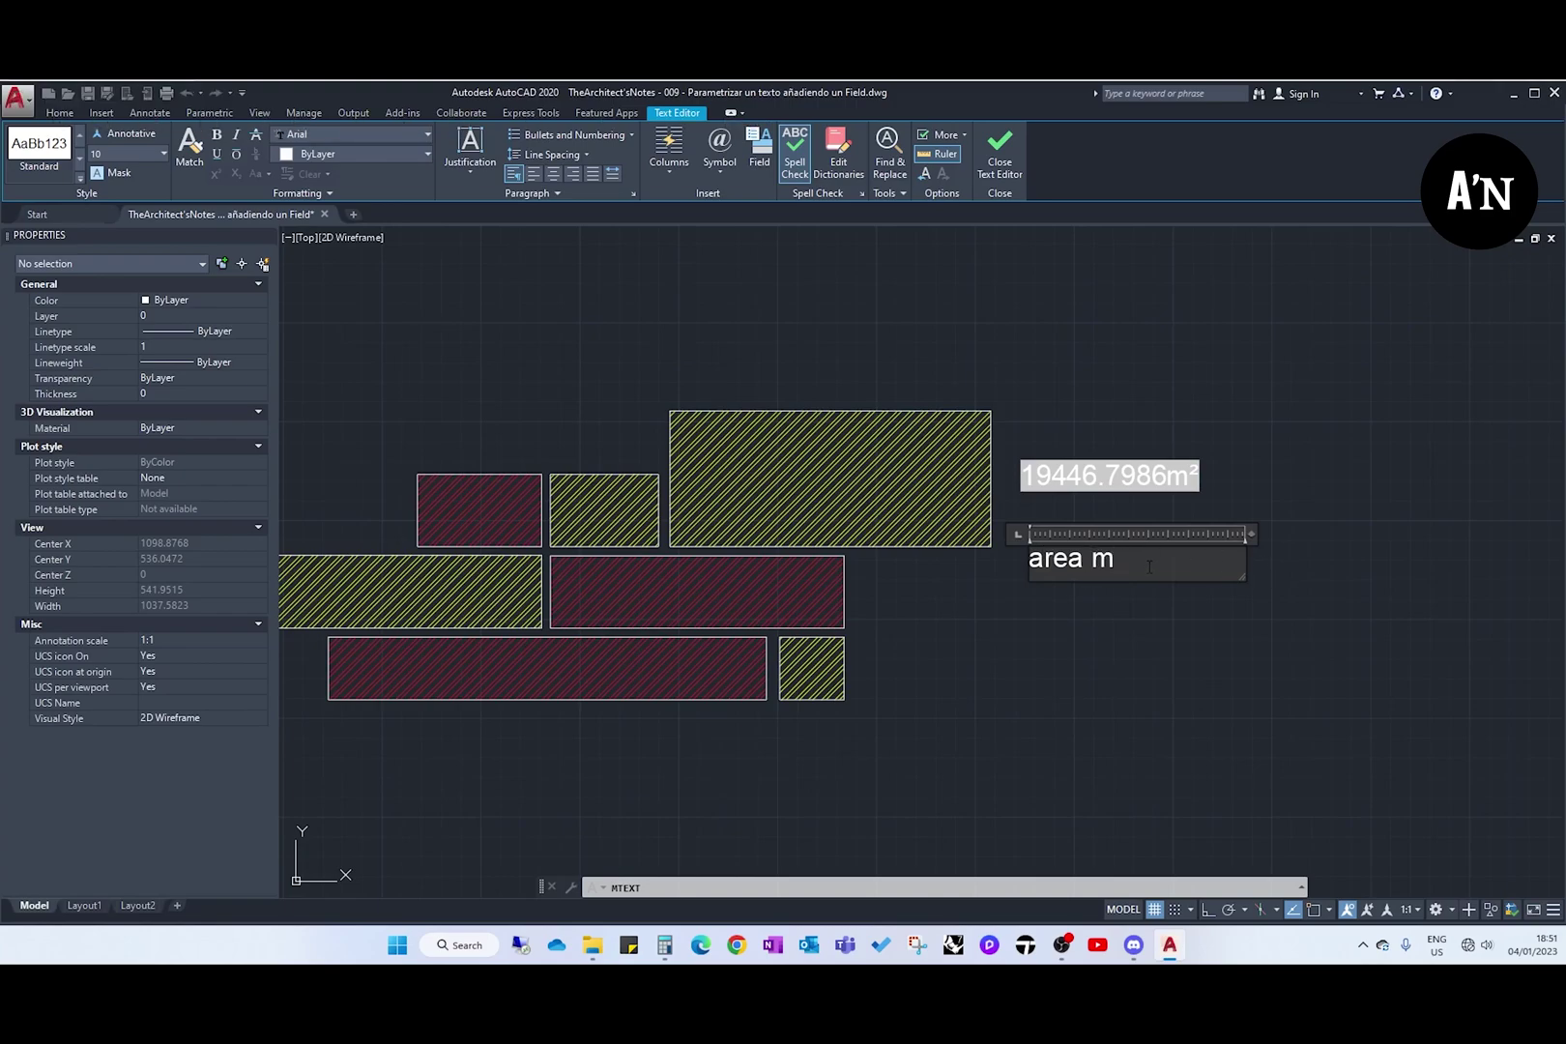
pyautogui.click(1286, 517)
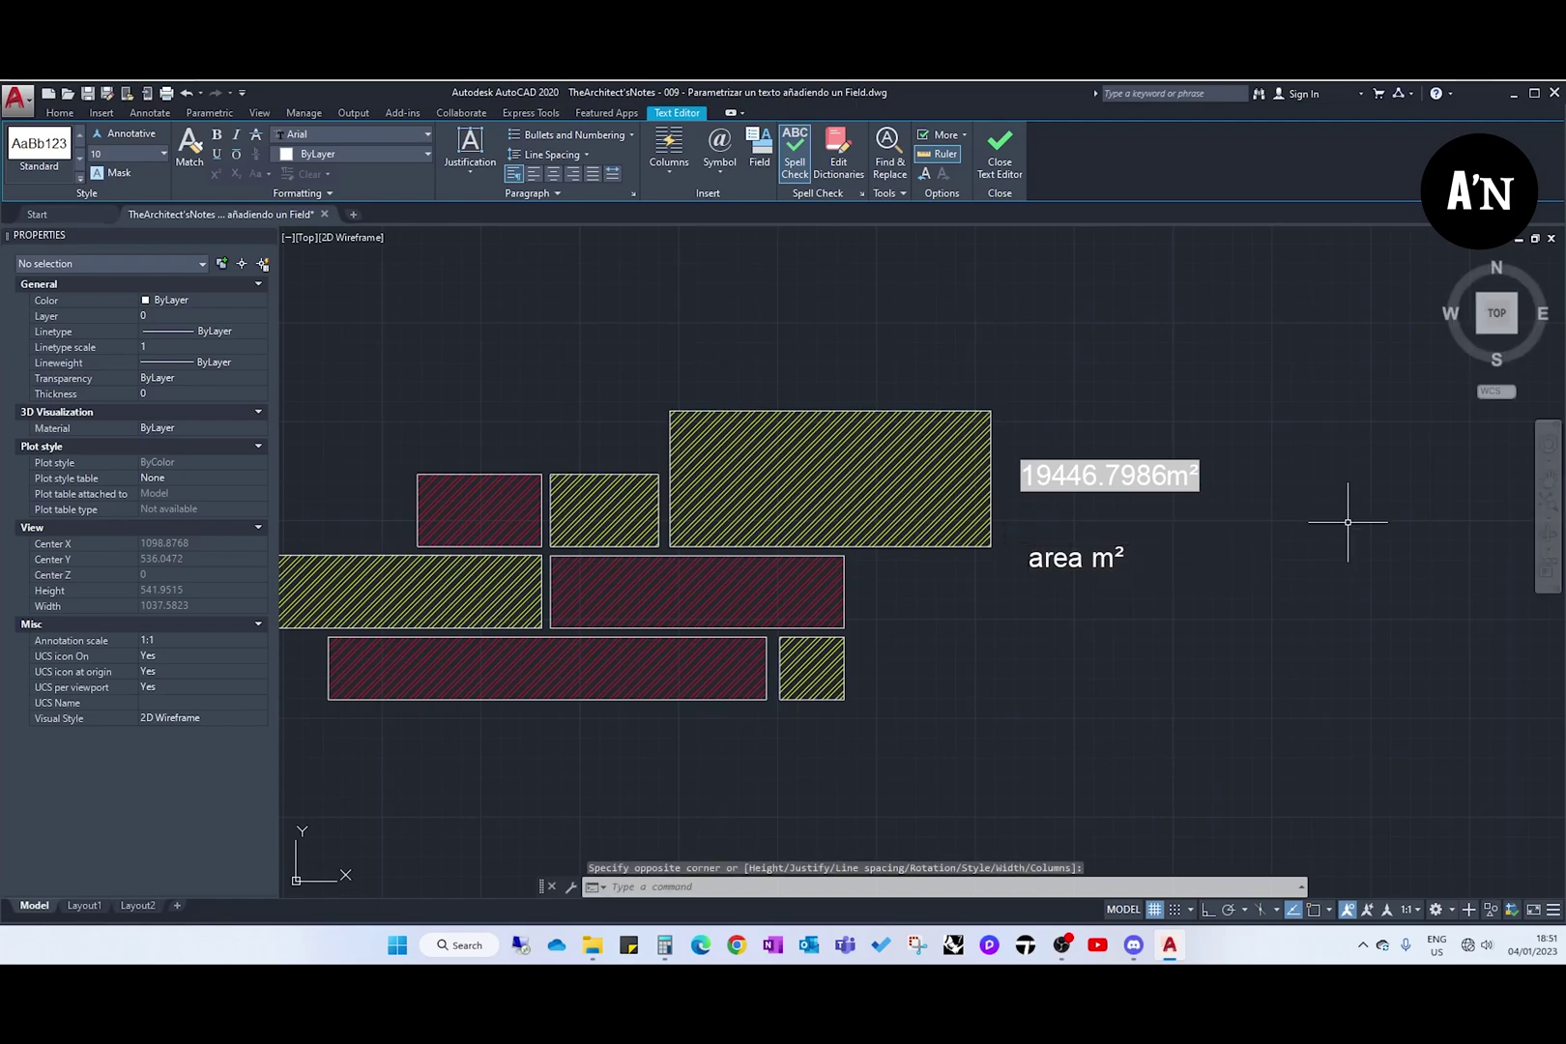
# Step: Reopen the new text and select the word 'area'
pyautogui.scroll(4, 988, 561)
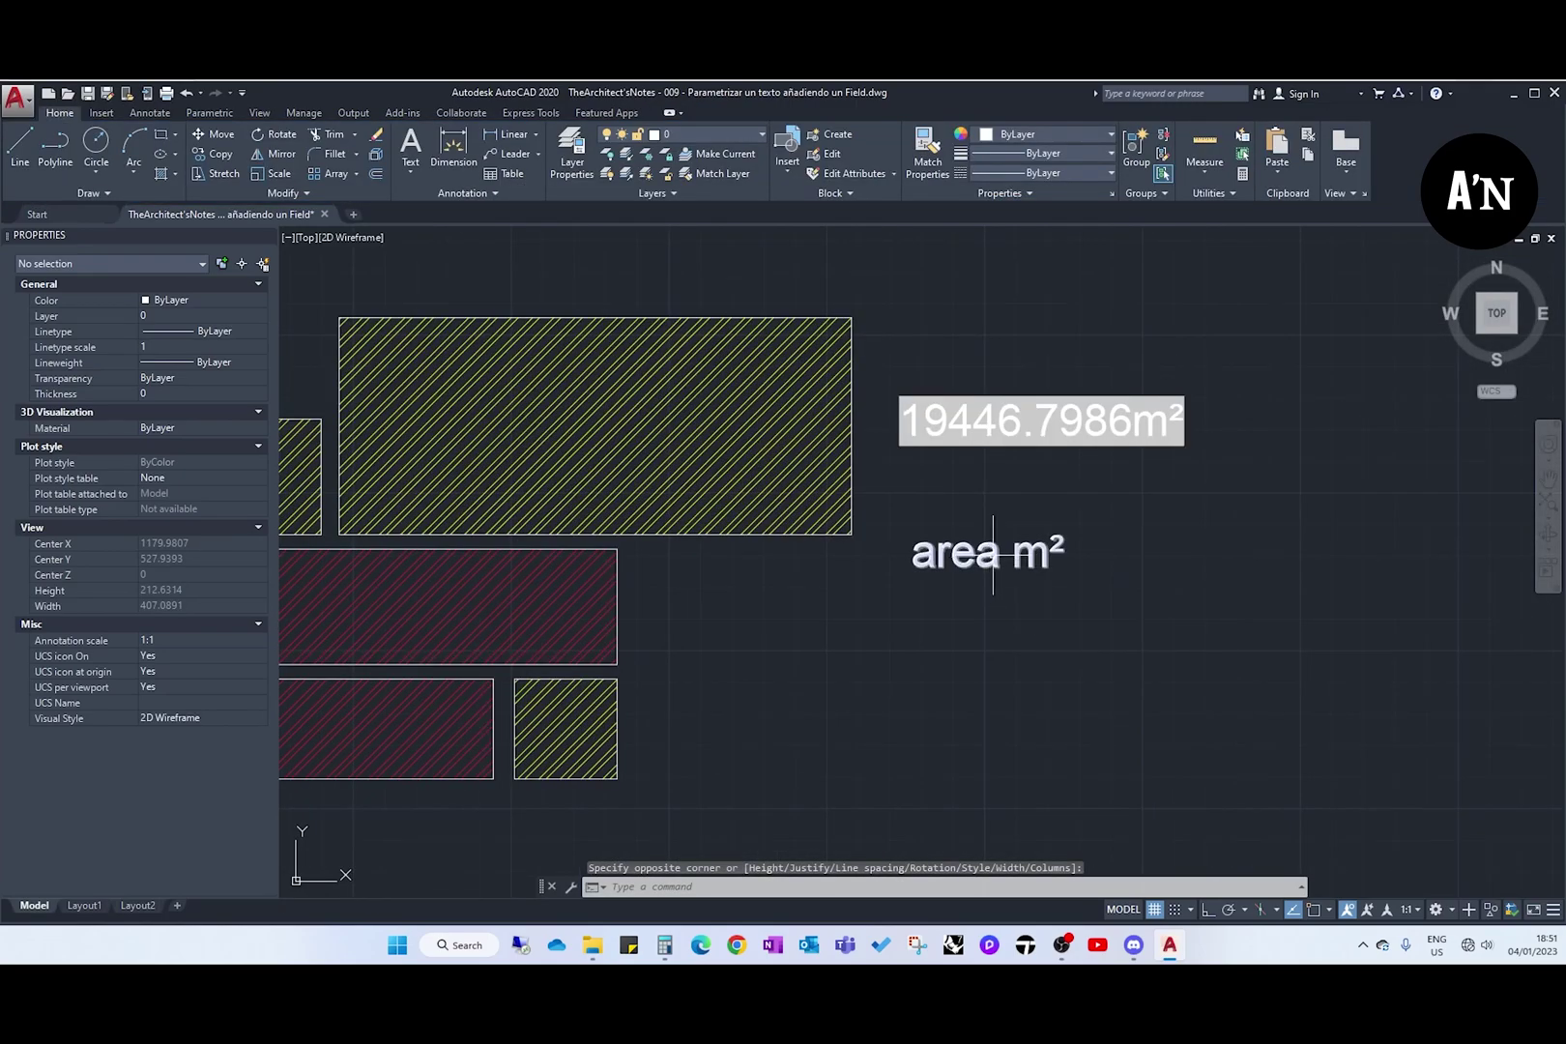
pyautogui.doubleClick(988, 559)
pyautogui.moveTo(1013, 558); pyautogui.dragTo(906, 567)
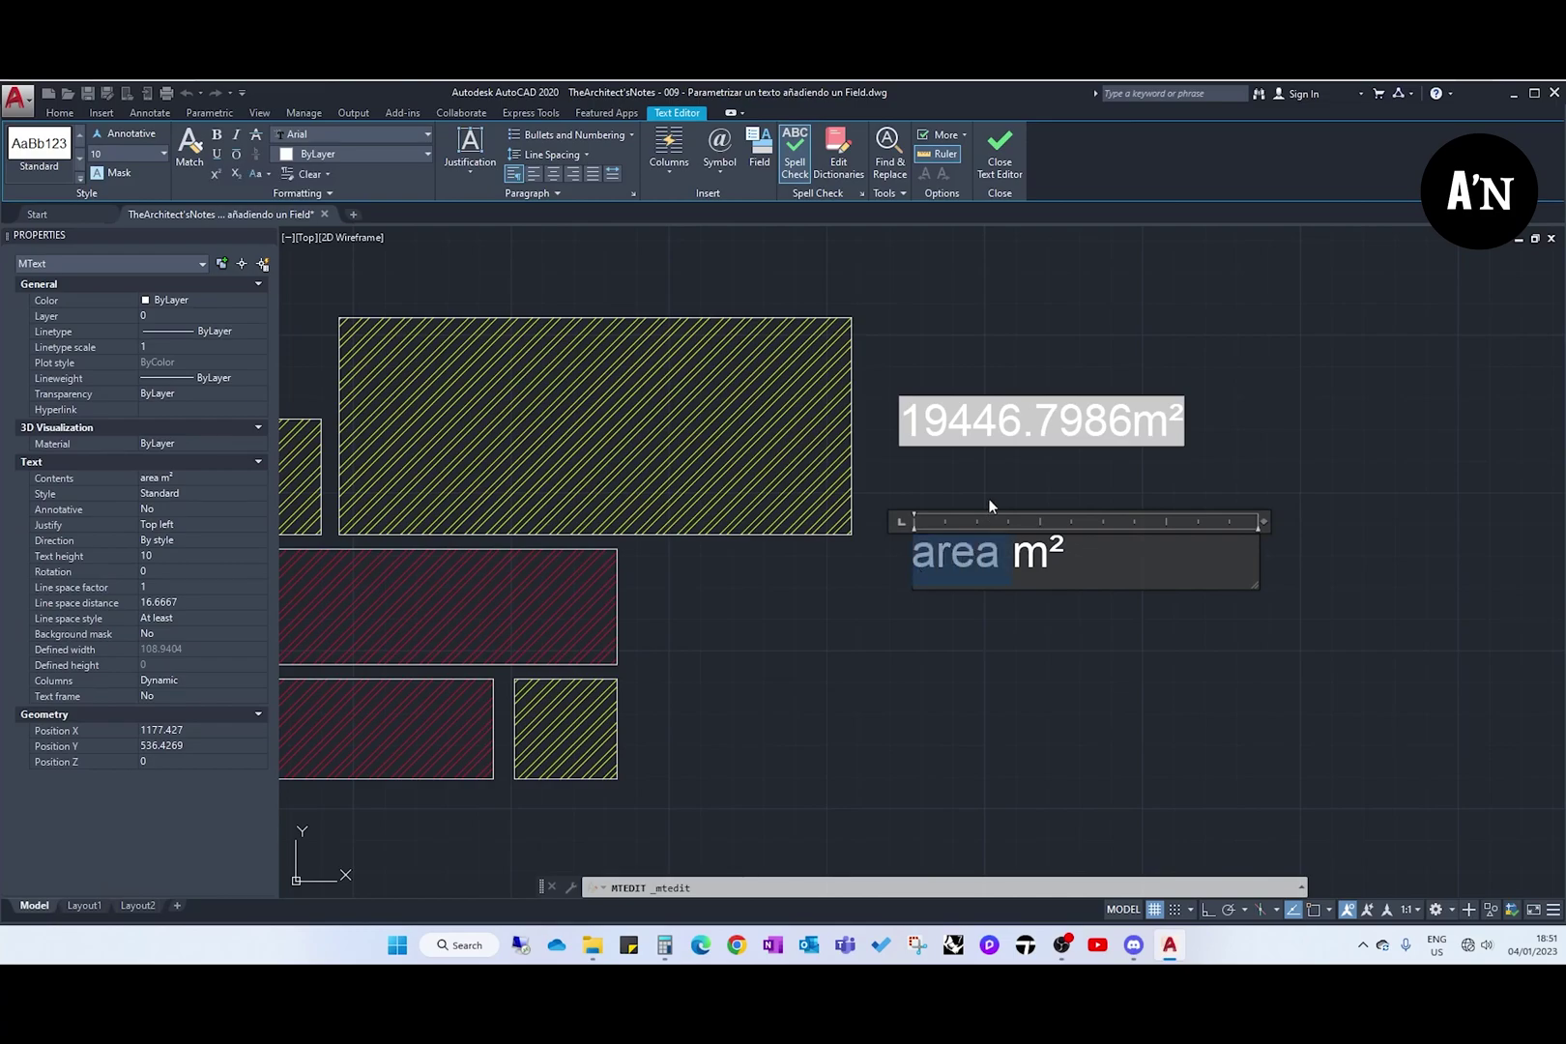
# Step: Replace 'area' with a field reading the yellow hatch's Area in Architectural format
pyautogui.hotkey('ctrl', 'f')
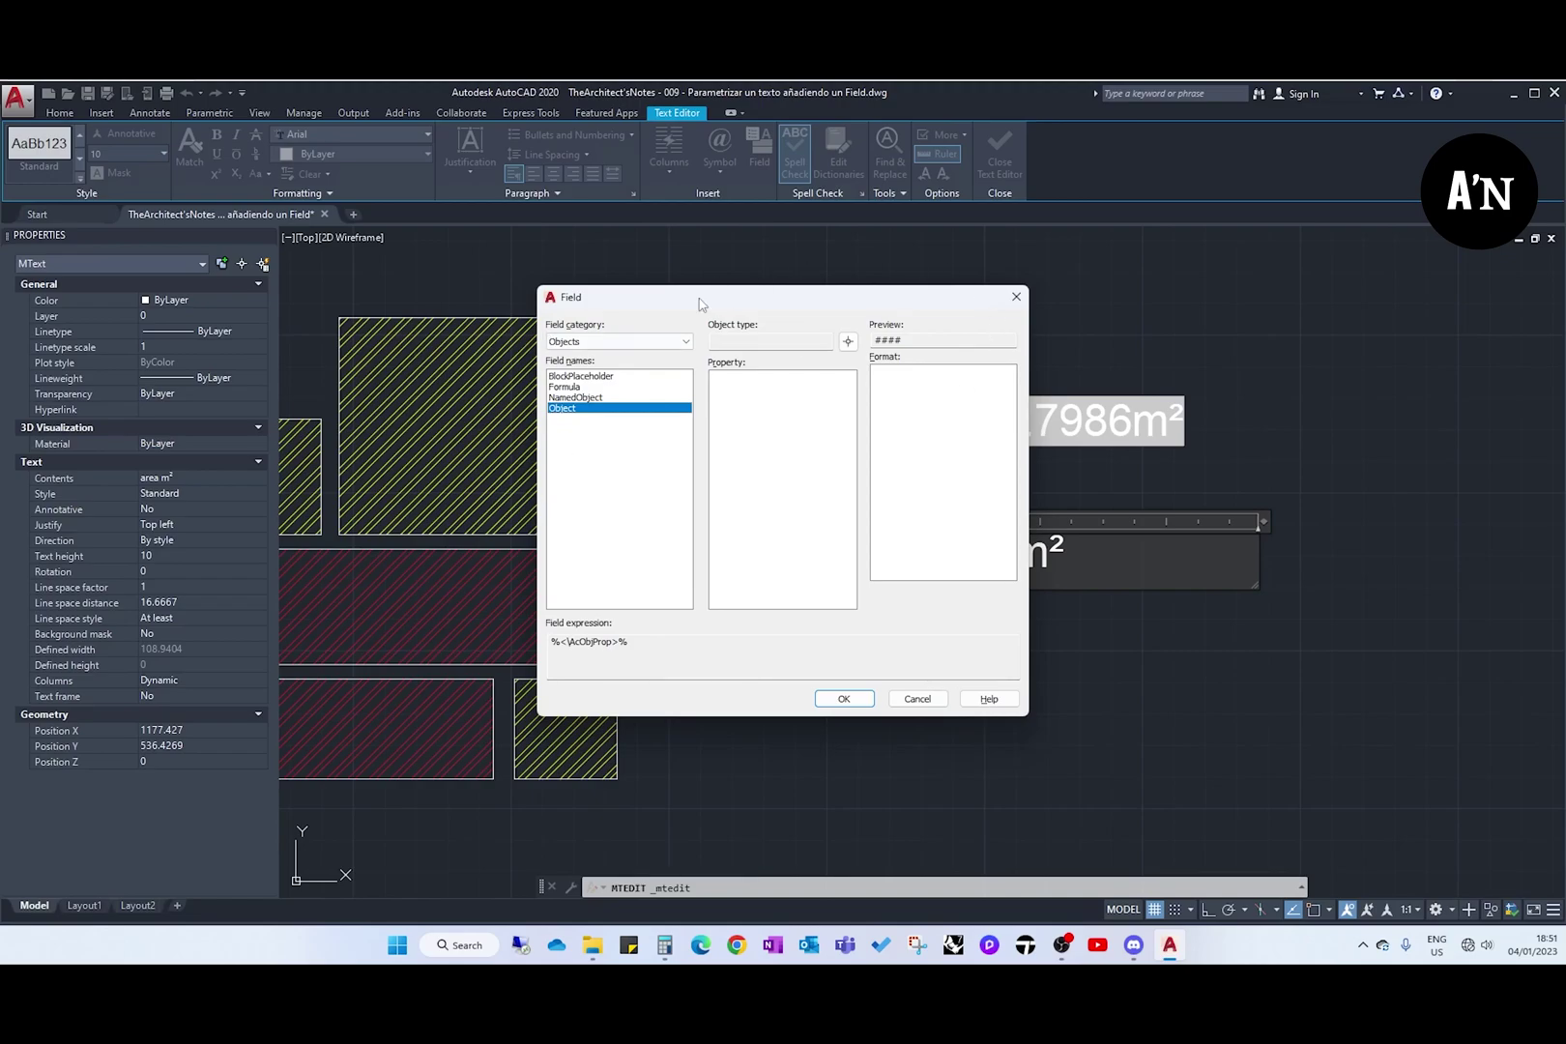
pyautogui.click(844, 698)
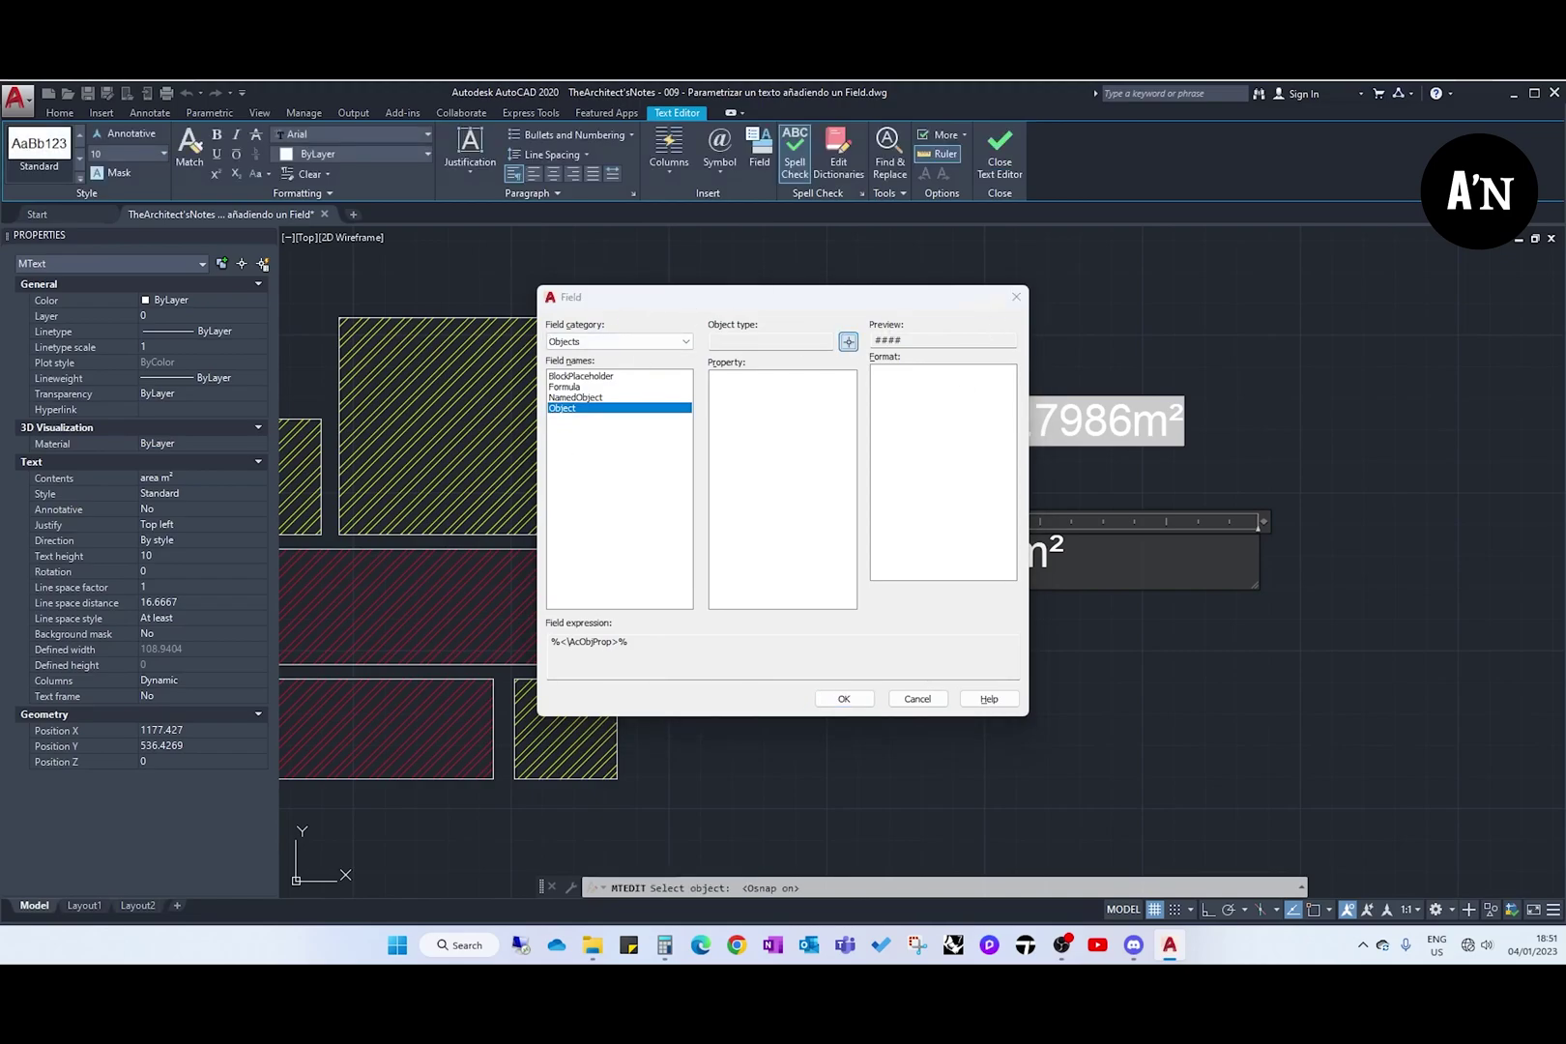
pyautogui.click(751, 409)
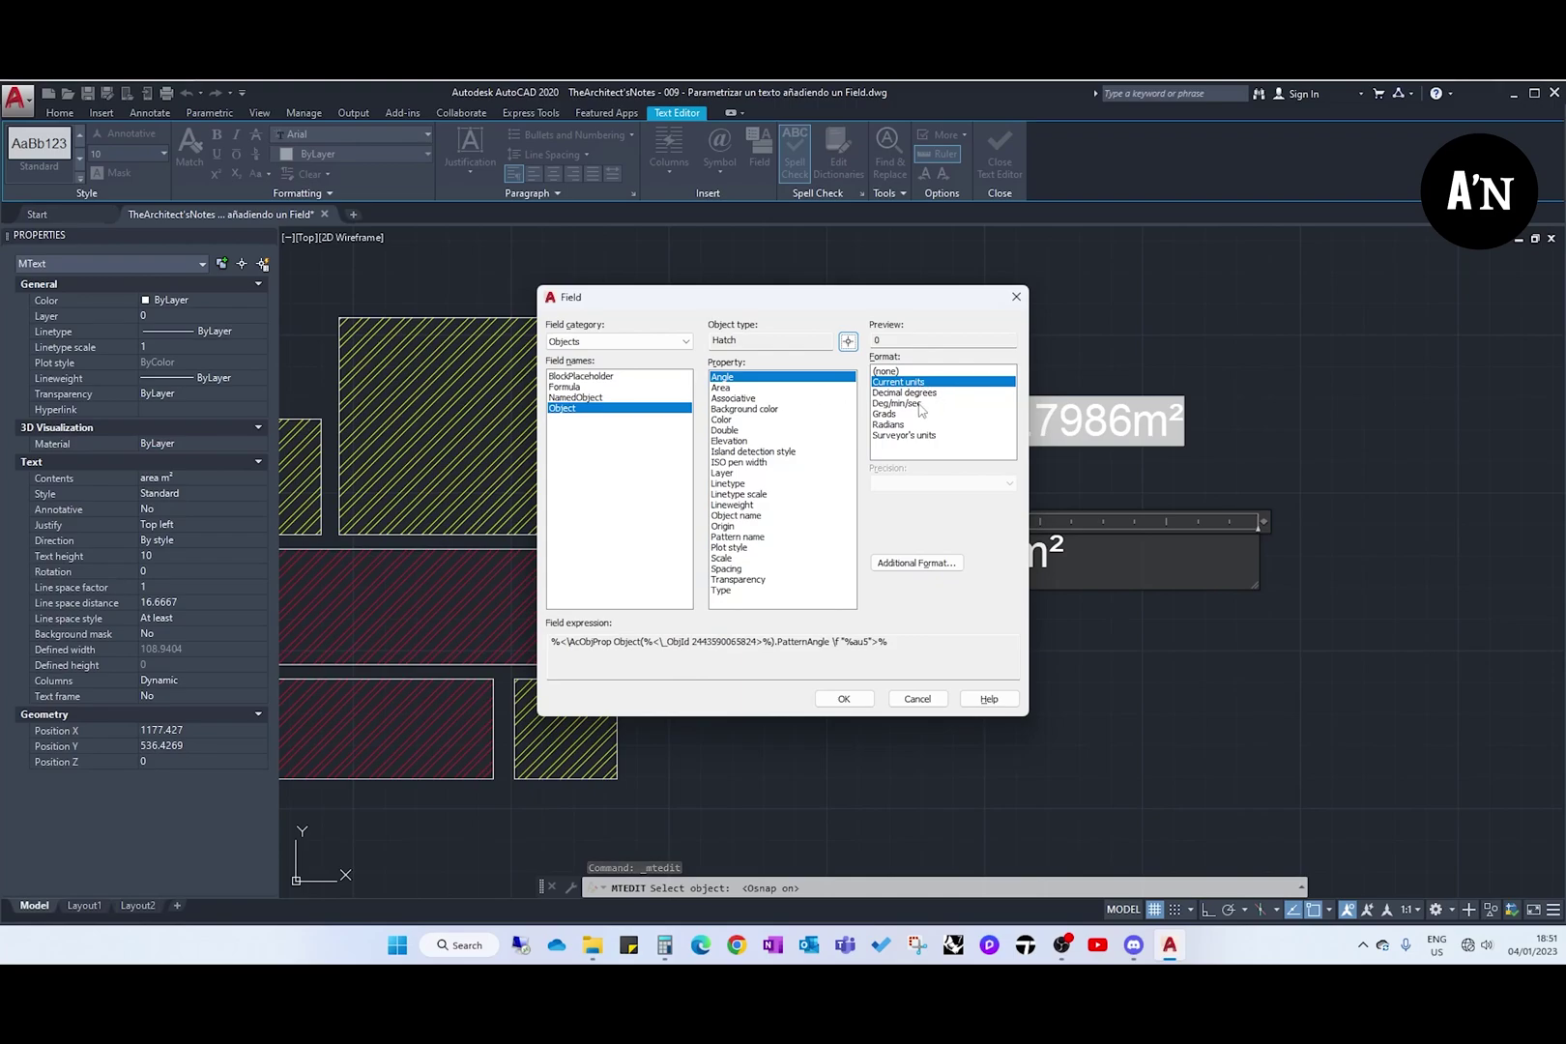
pyautogui.click(730, 388)
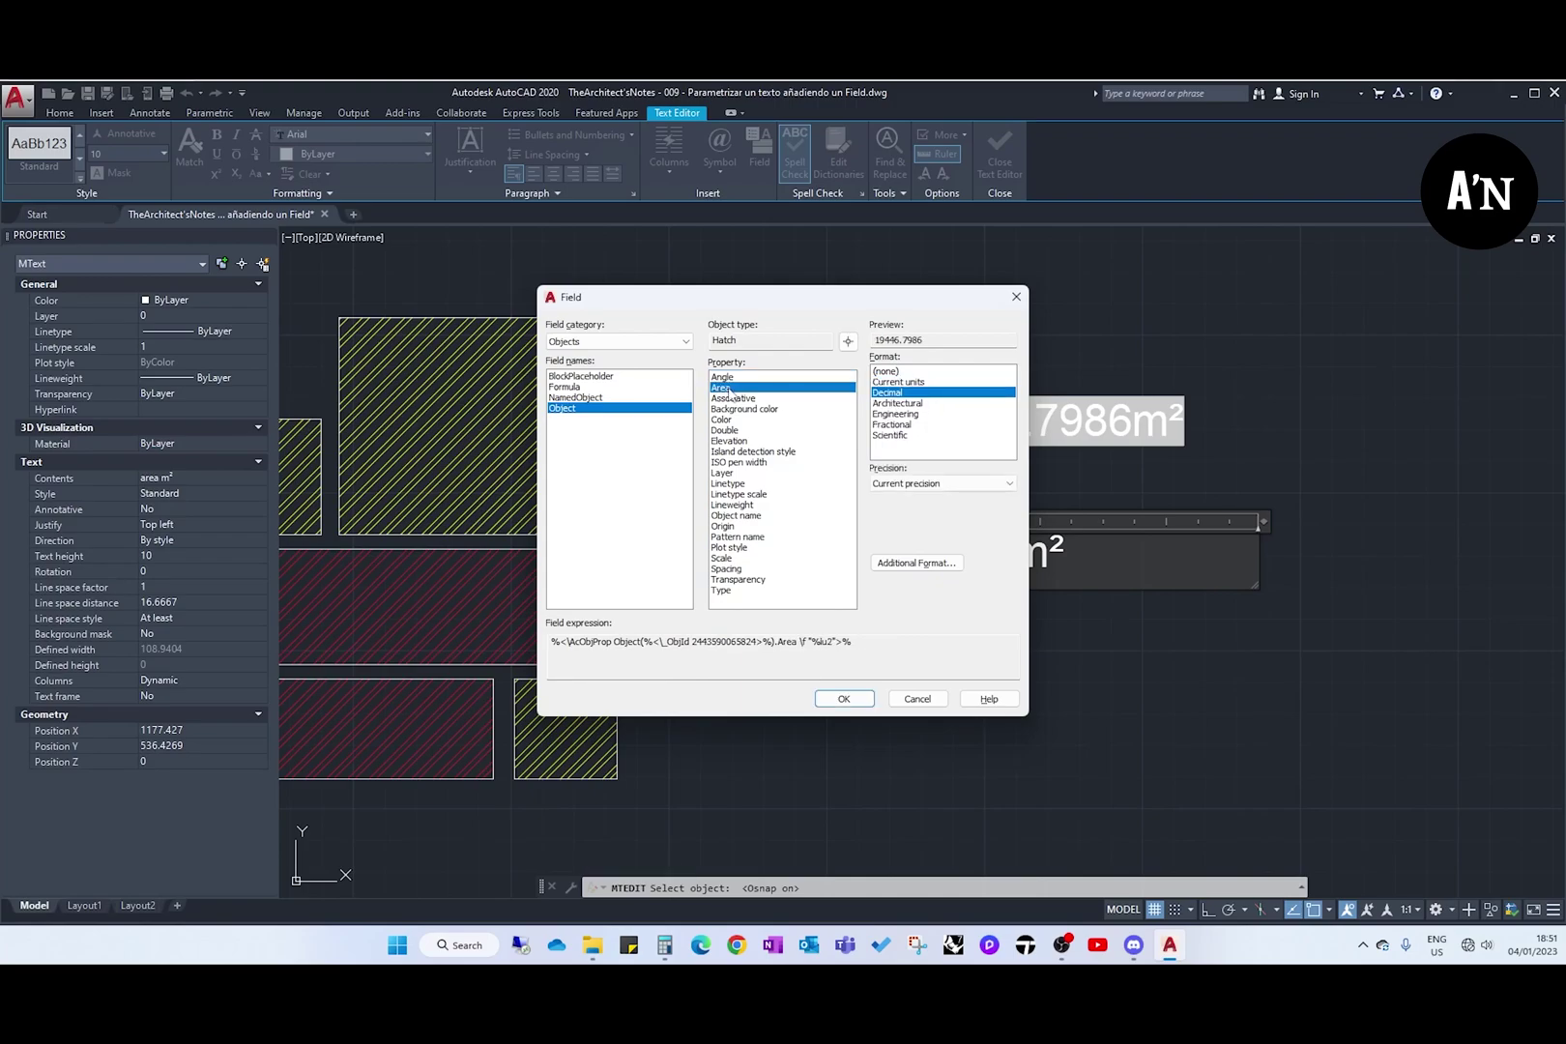
pyautogui.click(900, 405)
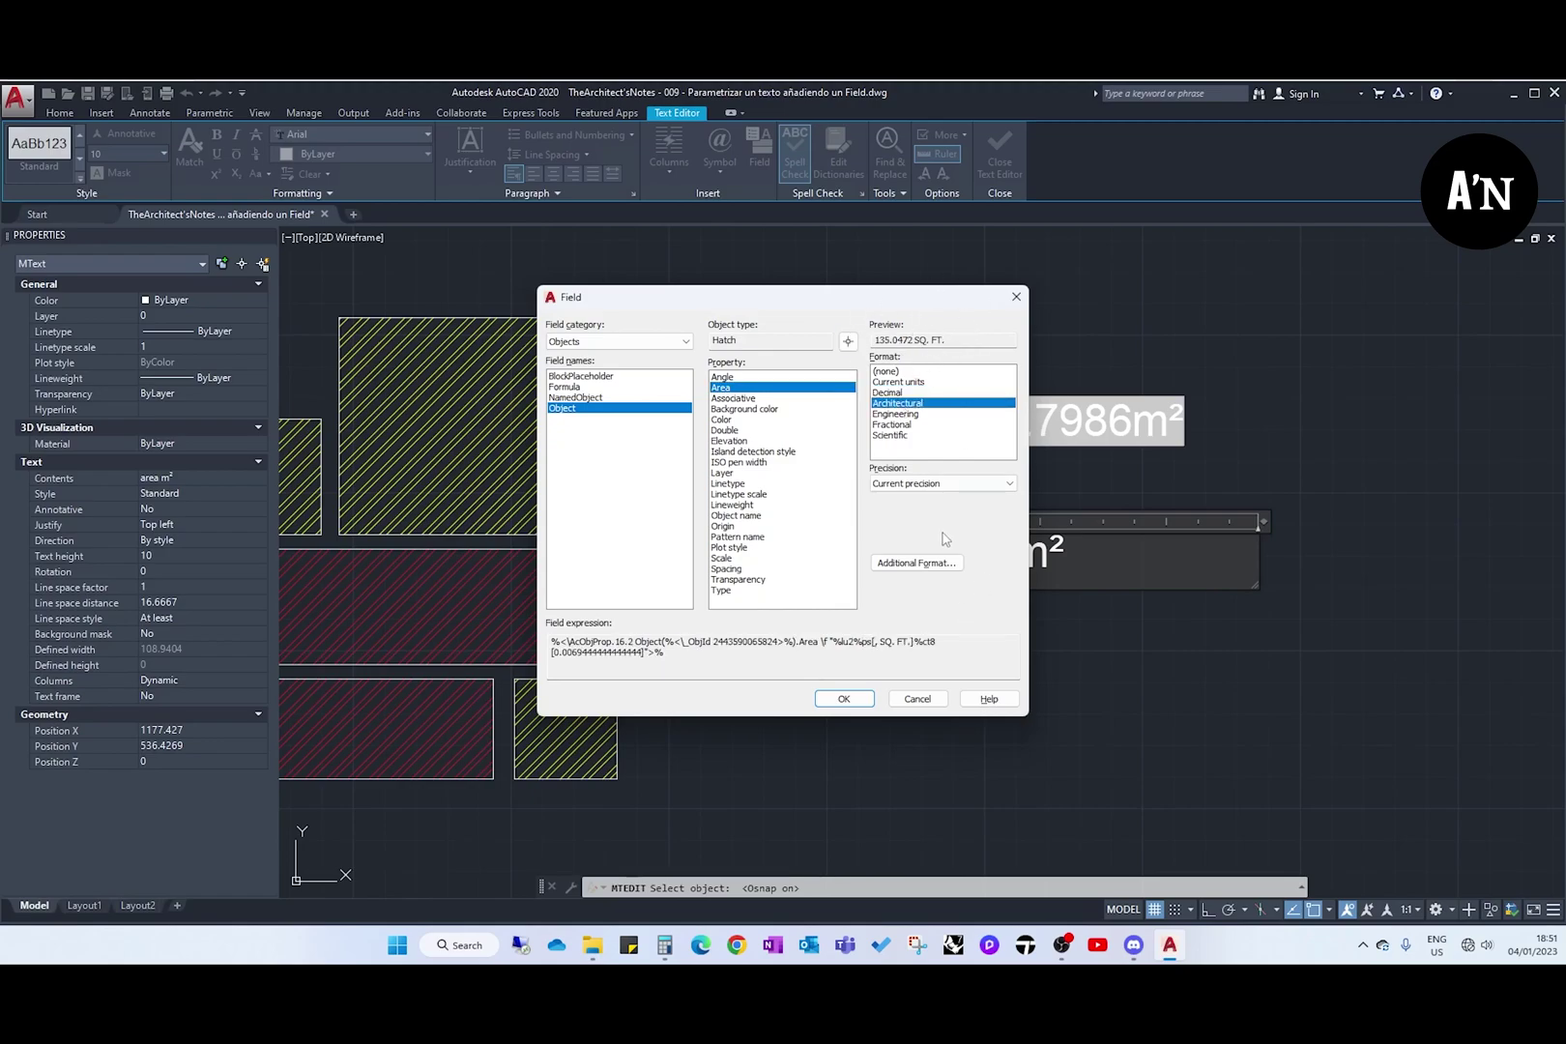
# Step: Clear the conversion factor, set the suffix to m², and insert the field
pyautogui.click(918, 563)
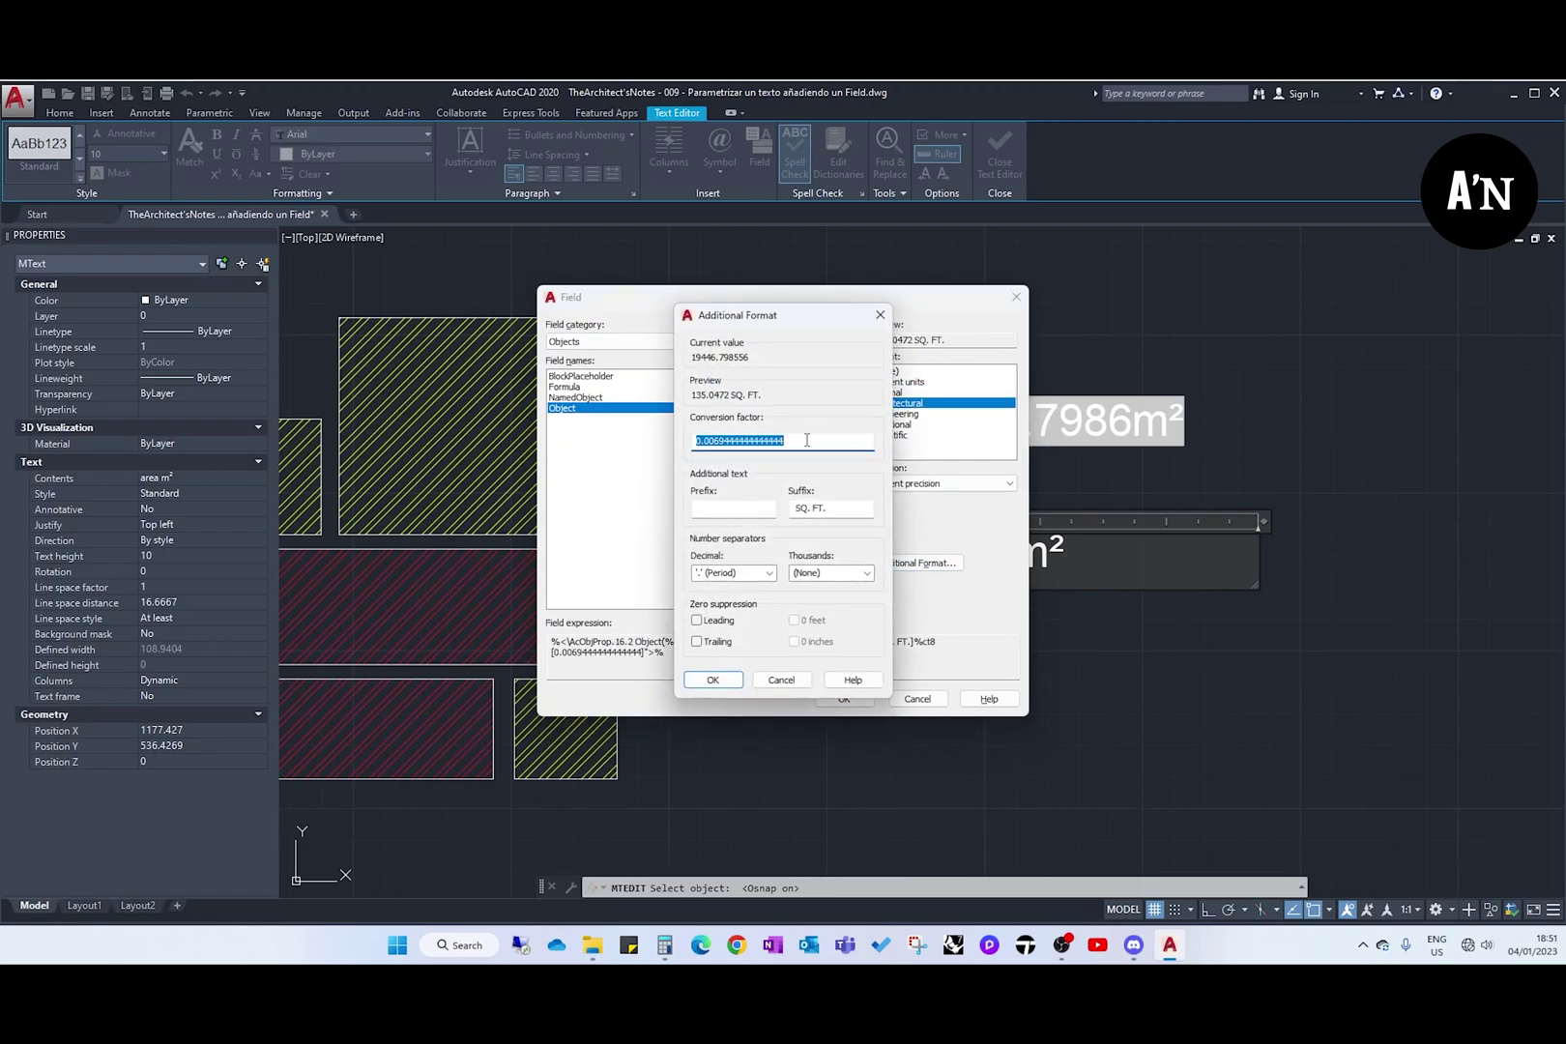
pyautogui.press('Delete')
pyautogui.press('Tab')
pyautogui.press('Tab')
pyautogui.write('m')
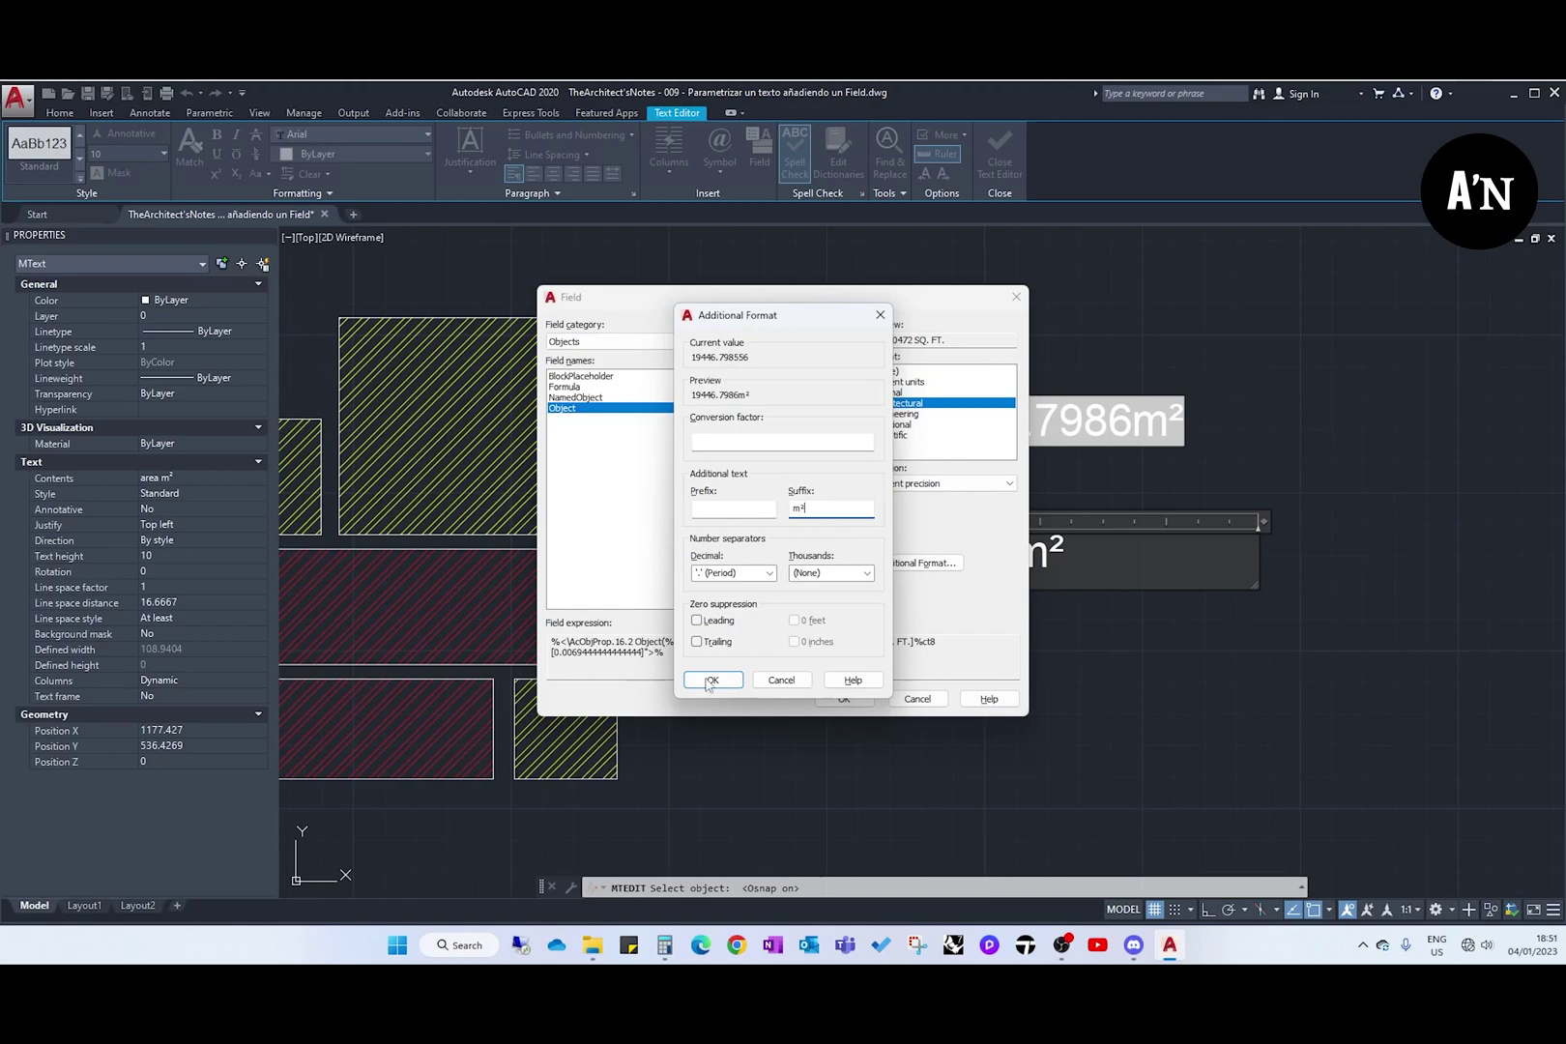
pyautogui.click(709, 680)
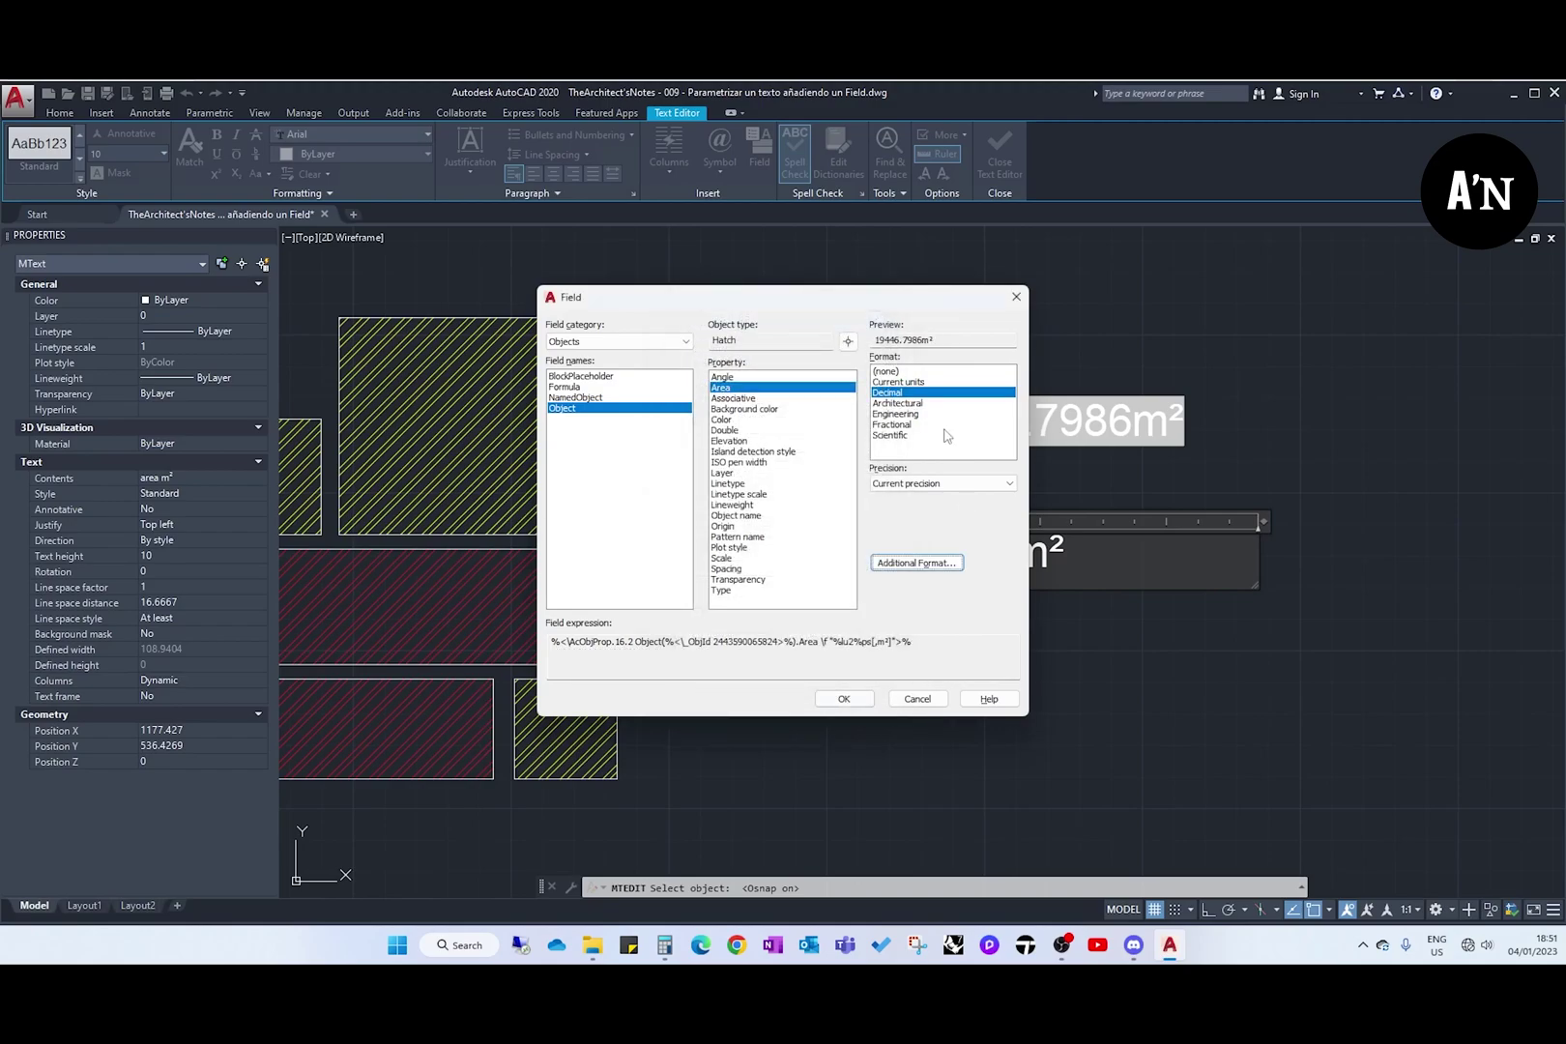
pyautogui.click(843, 698)
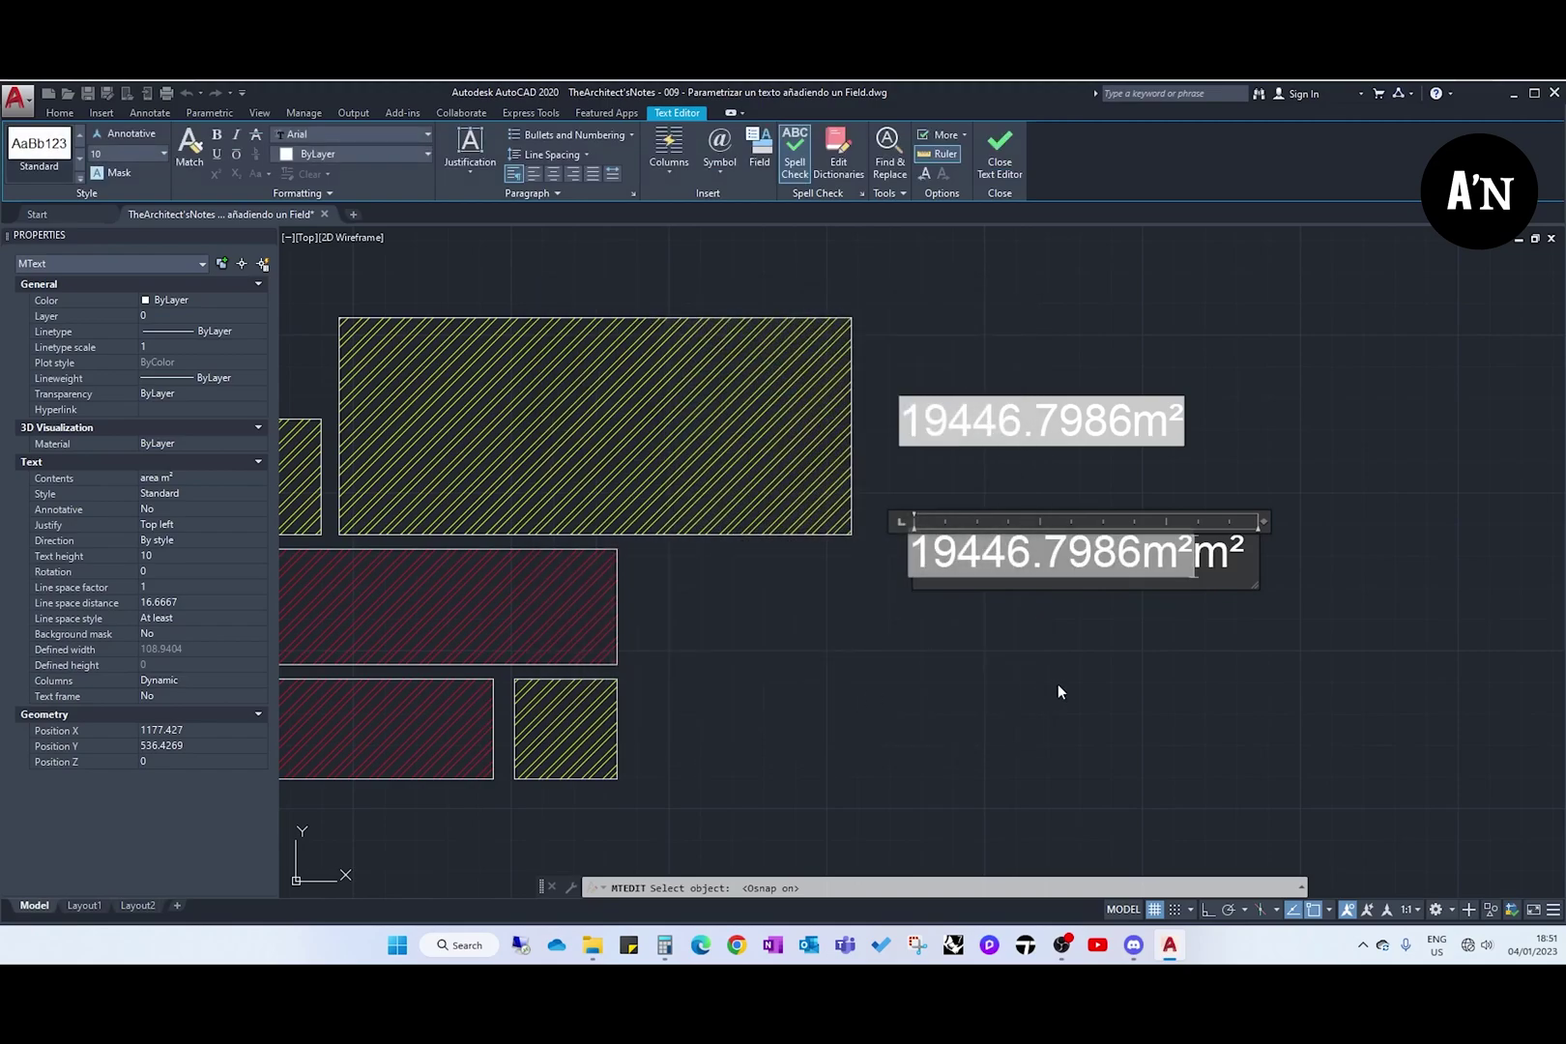
# Step: Select the duplicate m² after the field, then reopen the label at the field
pyautogui.moveTo(1252, 556); pyautogui.dragTo(1195, 556)
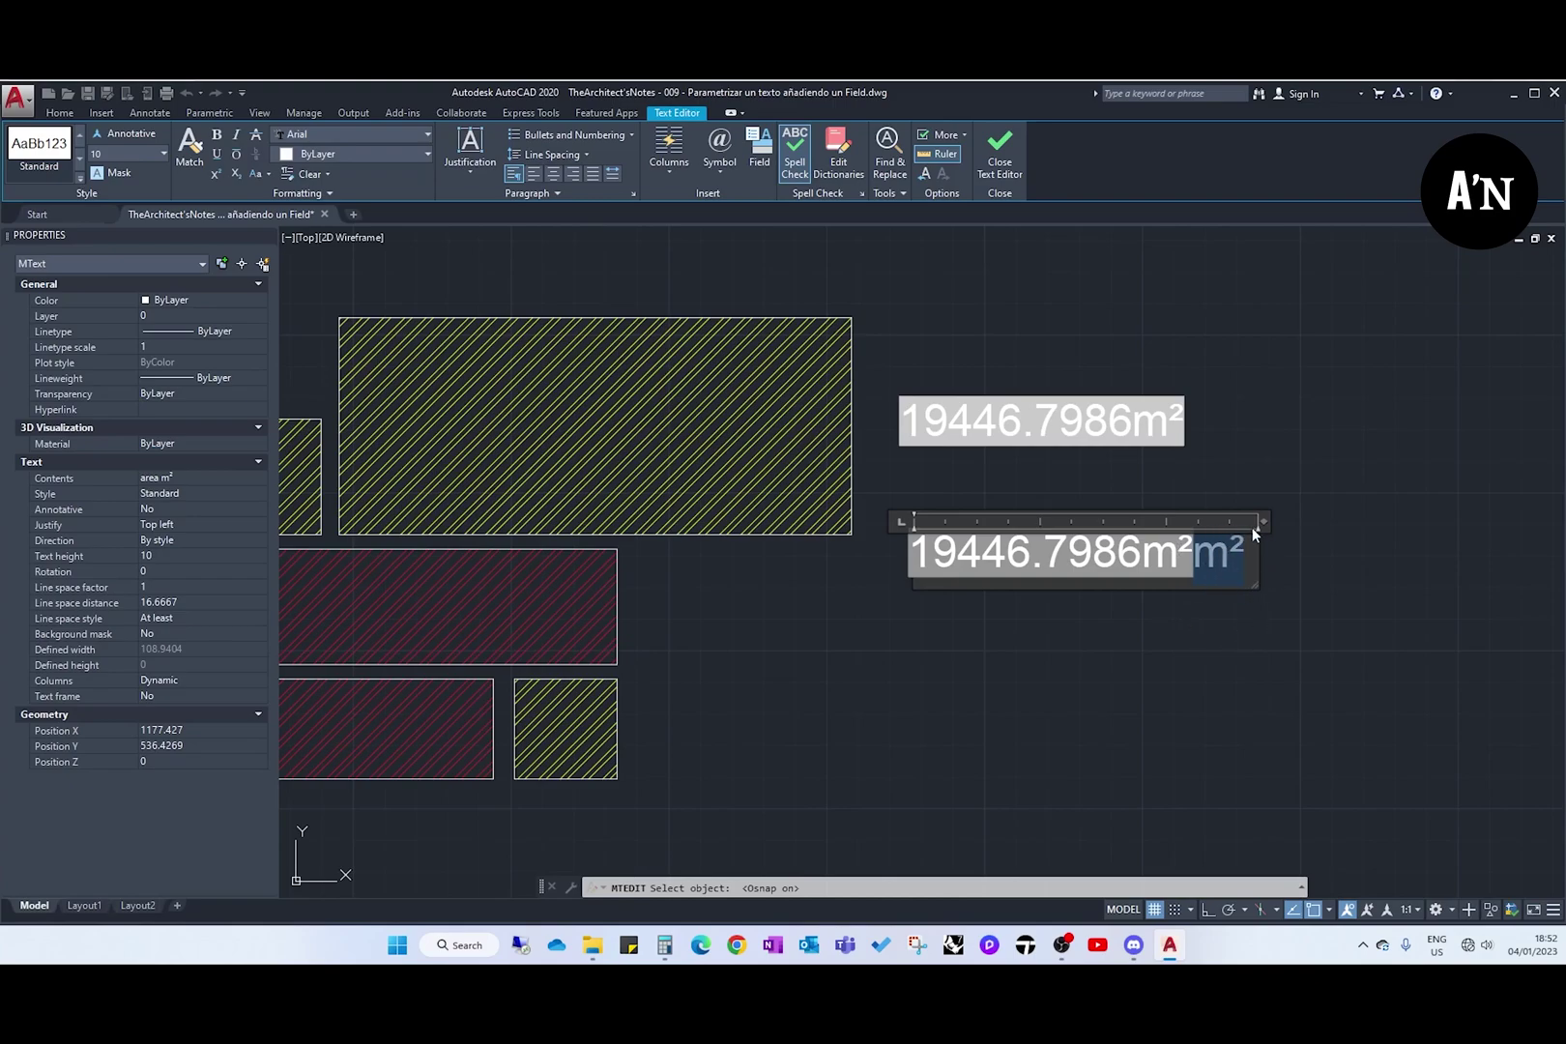
pyautogui.click(1220, 667)
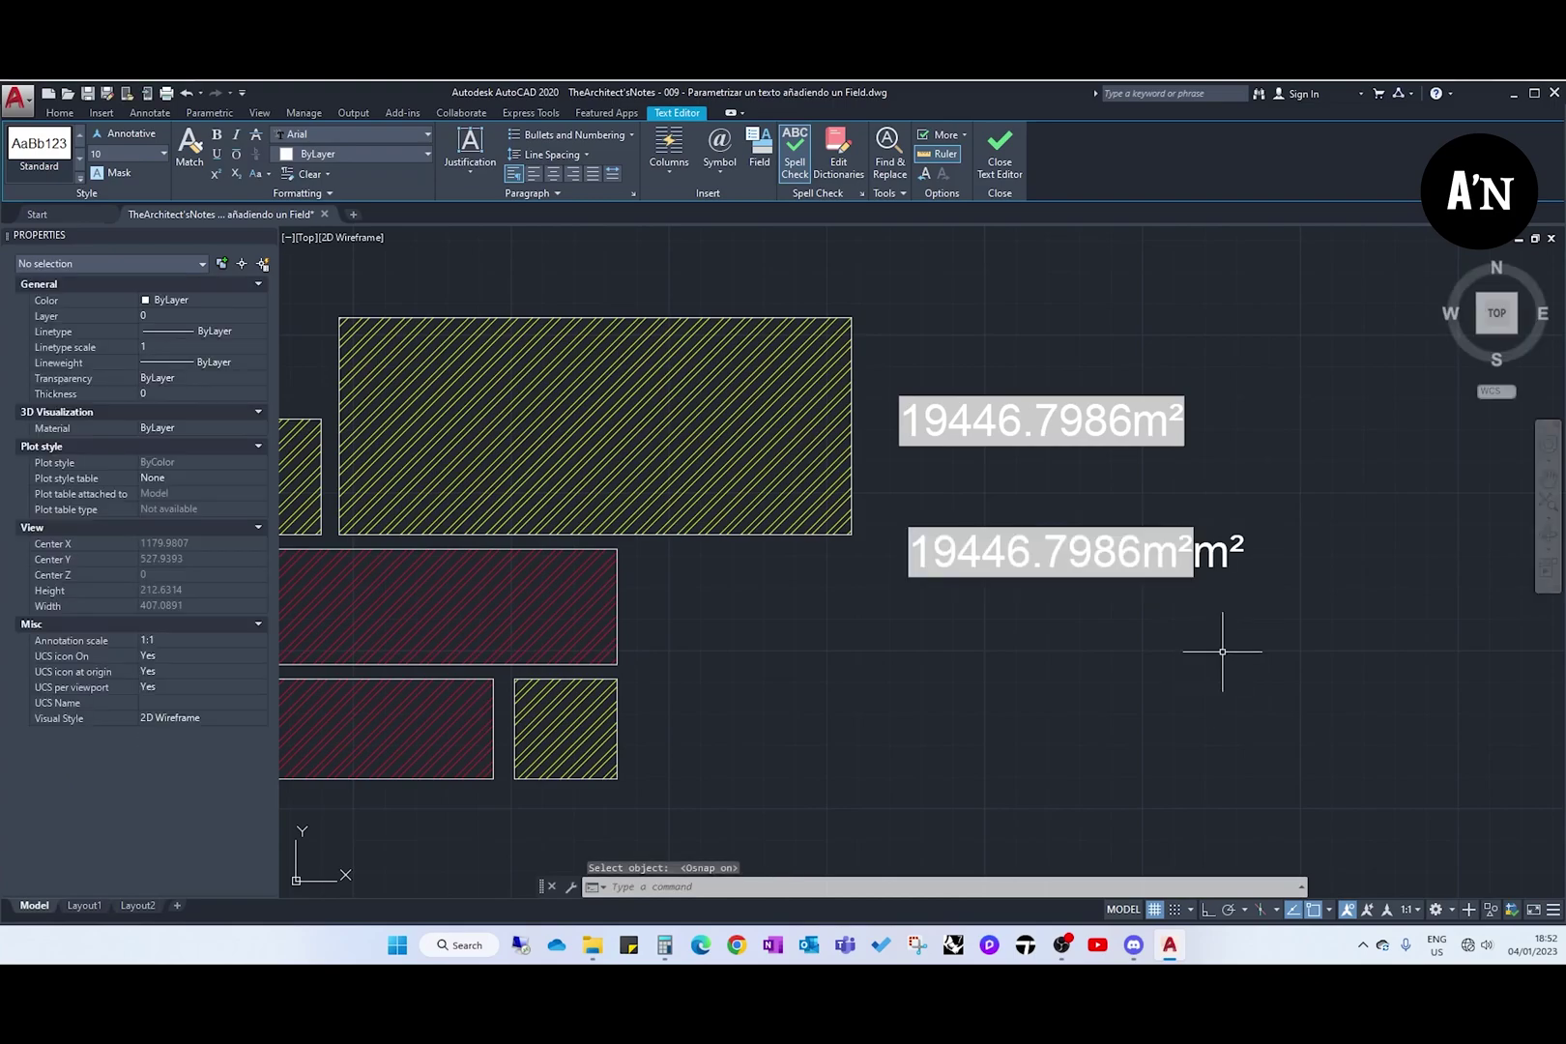
pyautogui.doubleClick(1194, 559)
pyautogui.hotkey('shift', 'Home')
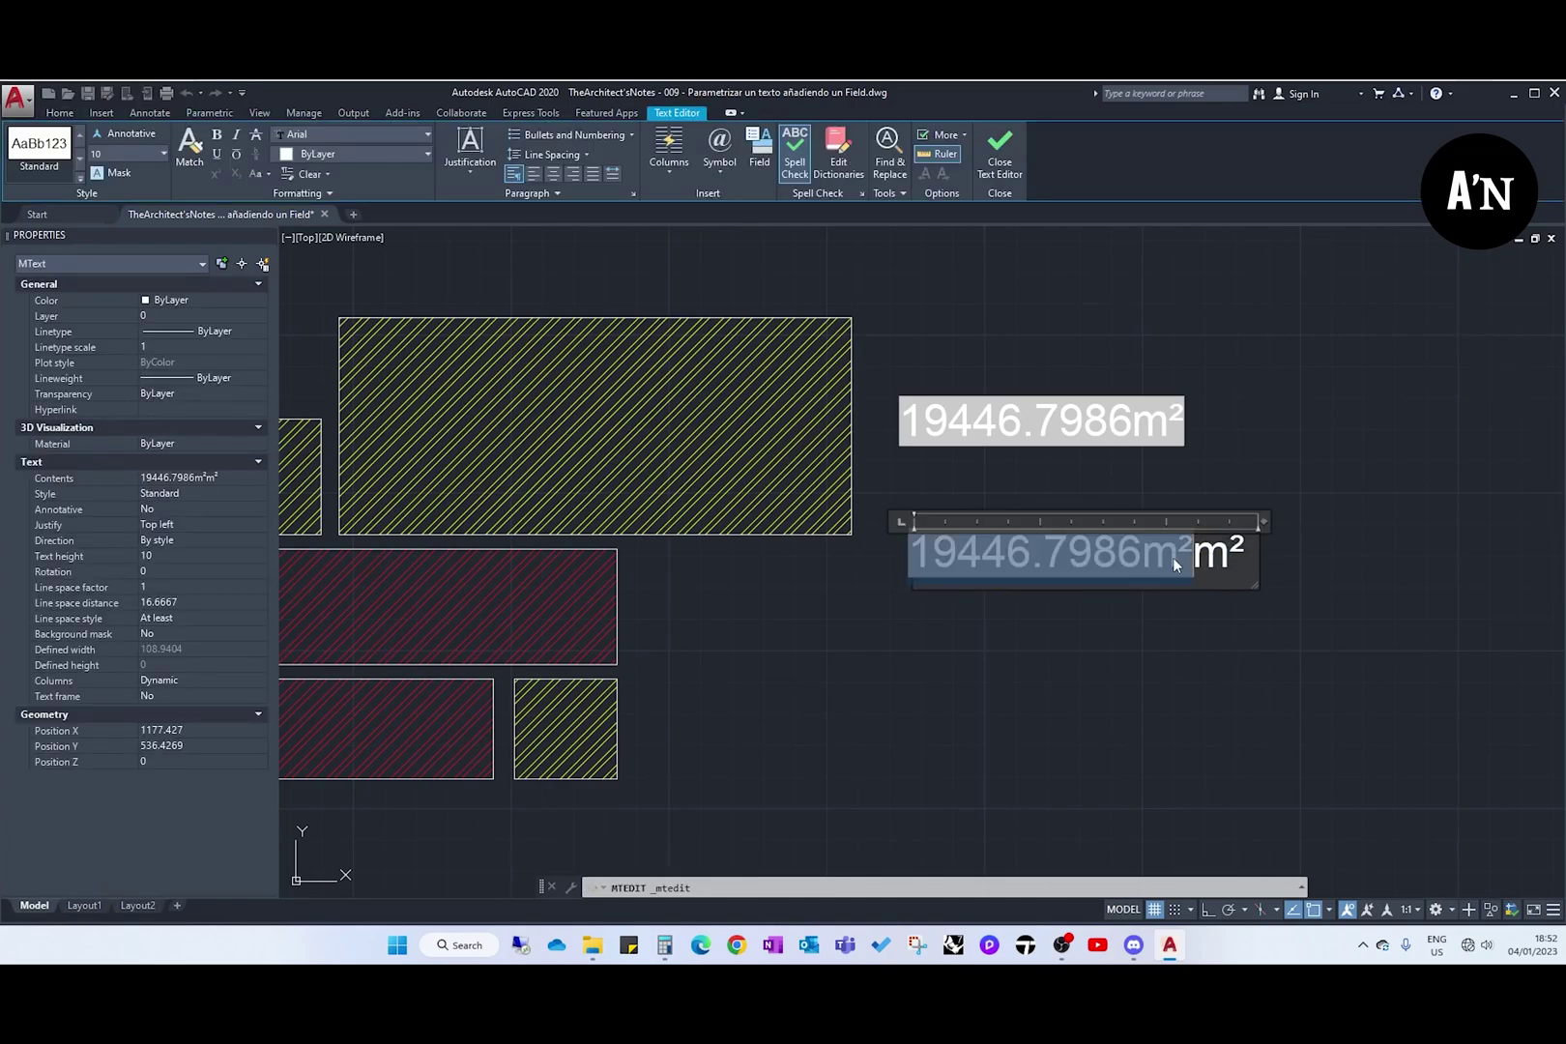
# Step: Set the field to Architectural format and delete its m² suffix
pyautogui.doubleClick(1176, 566)
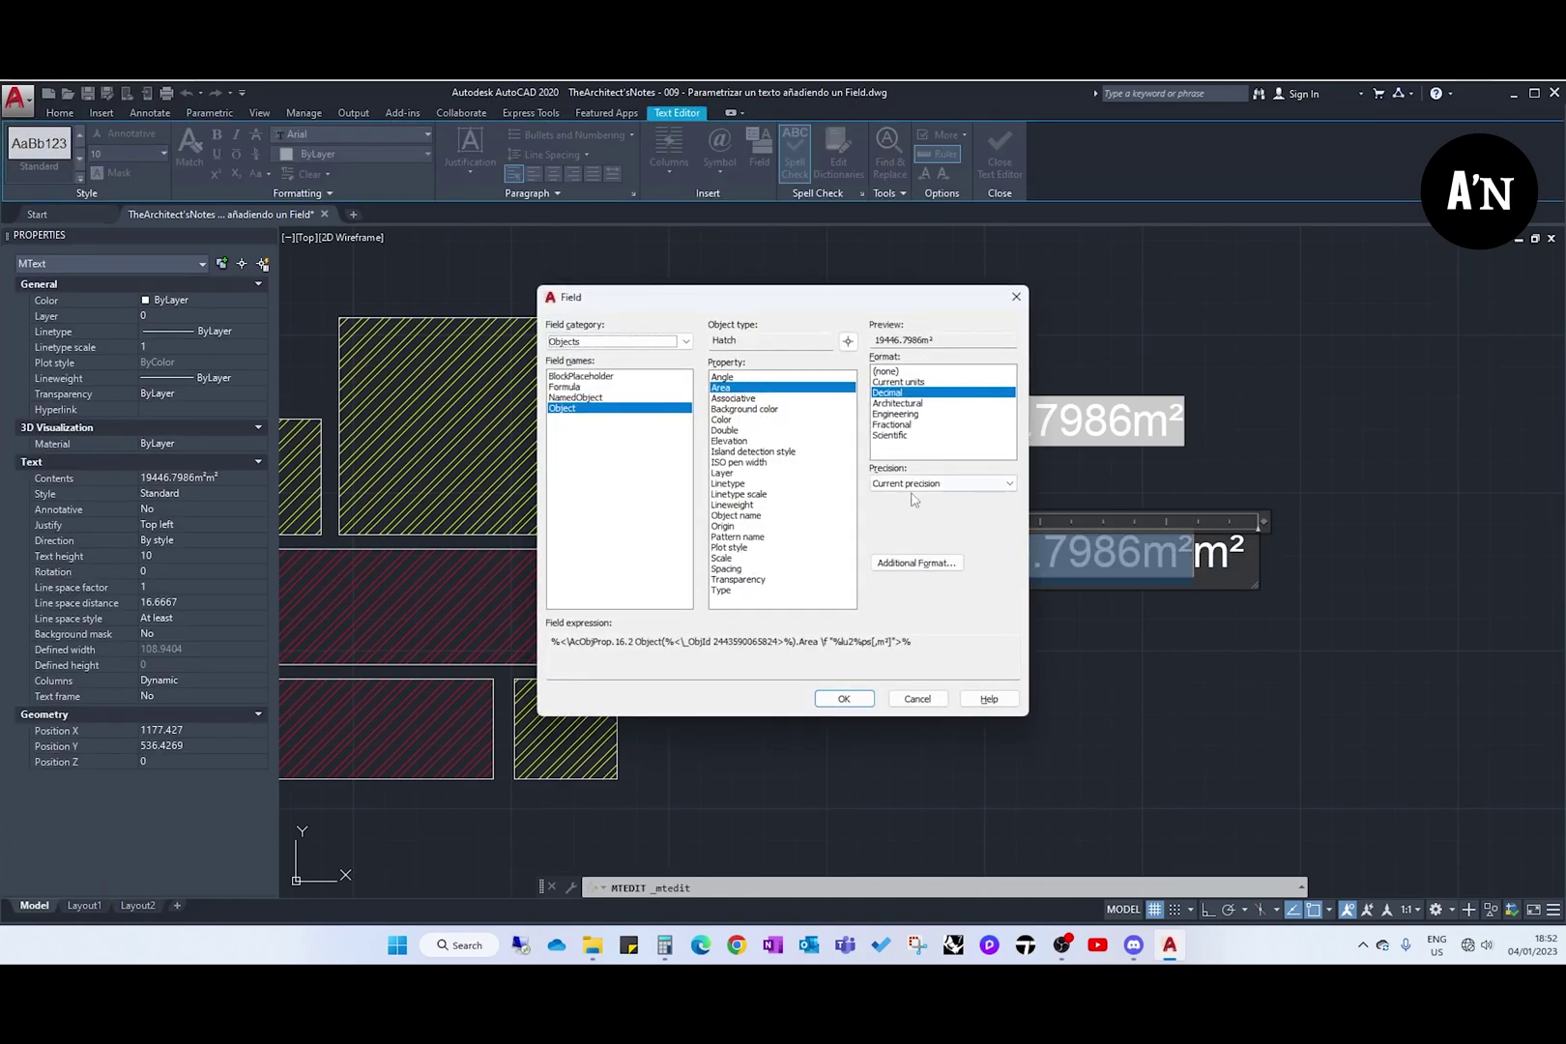
pyautogui.click(905, 403)
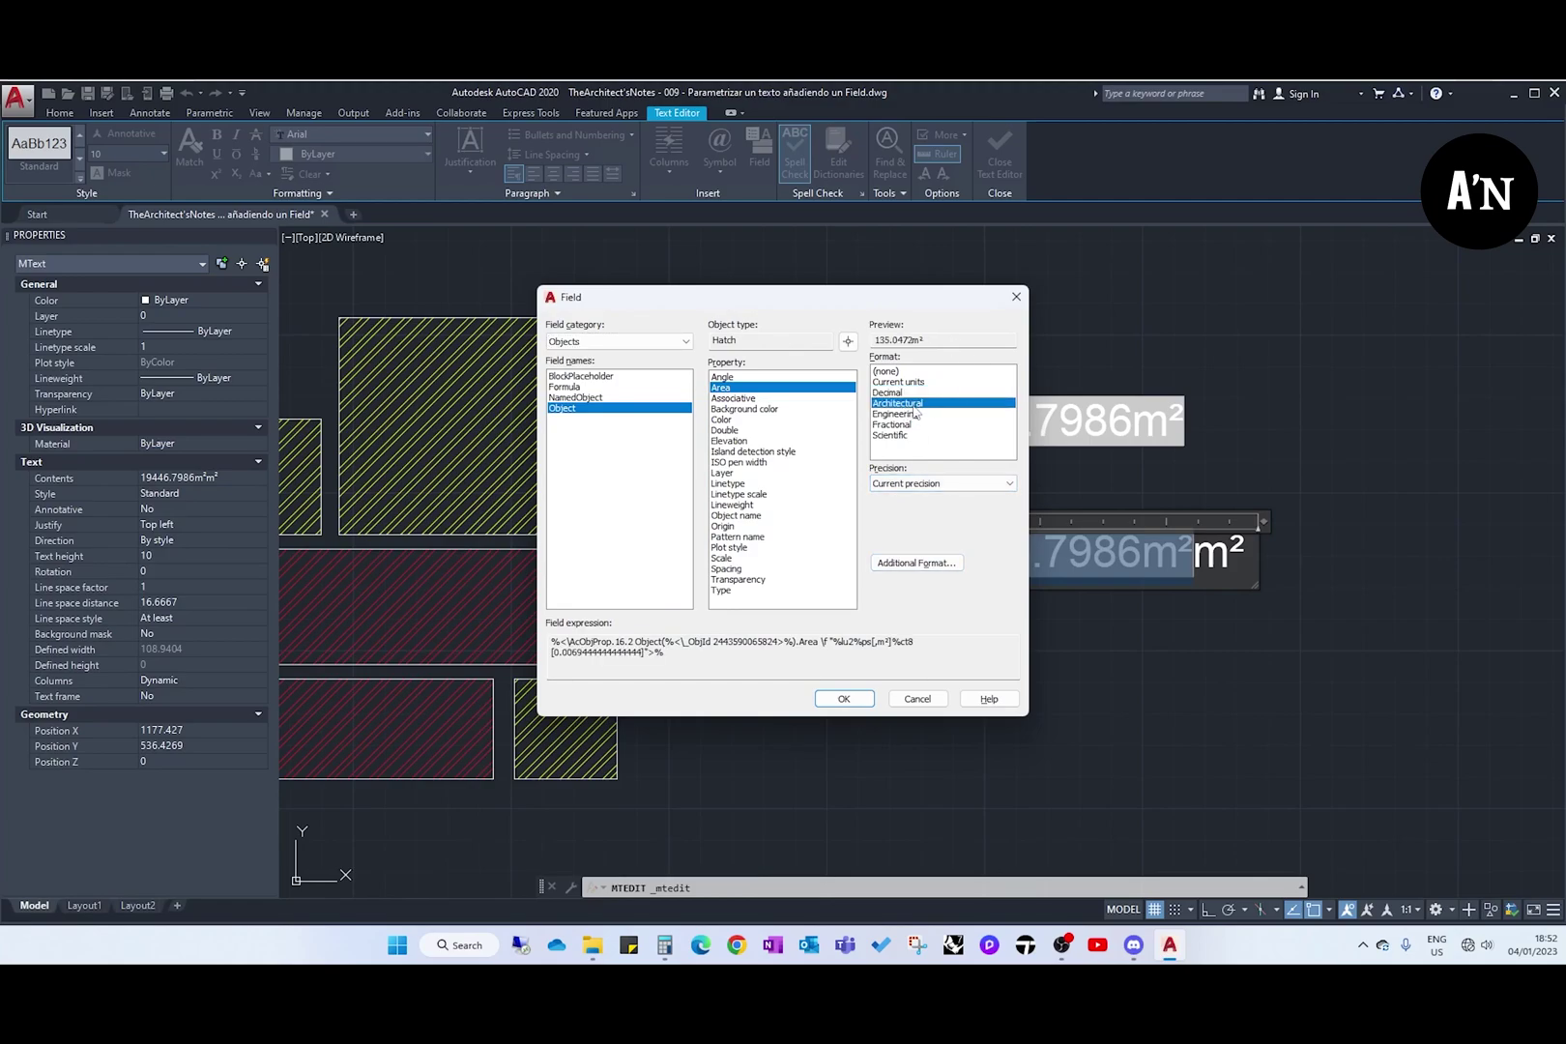
pyautogui.click(920, 562)
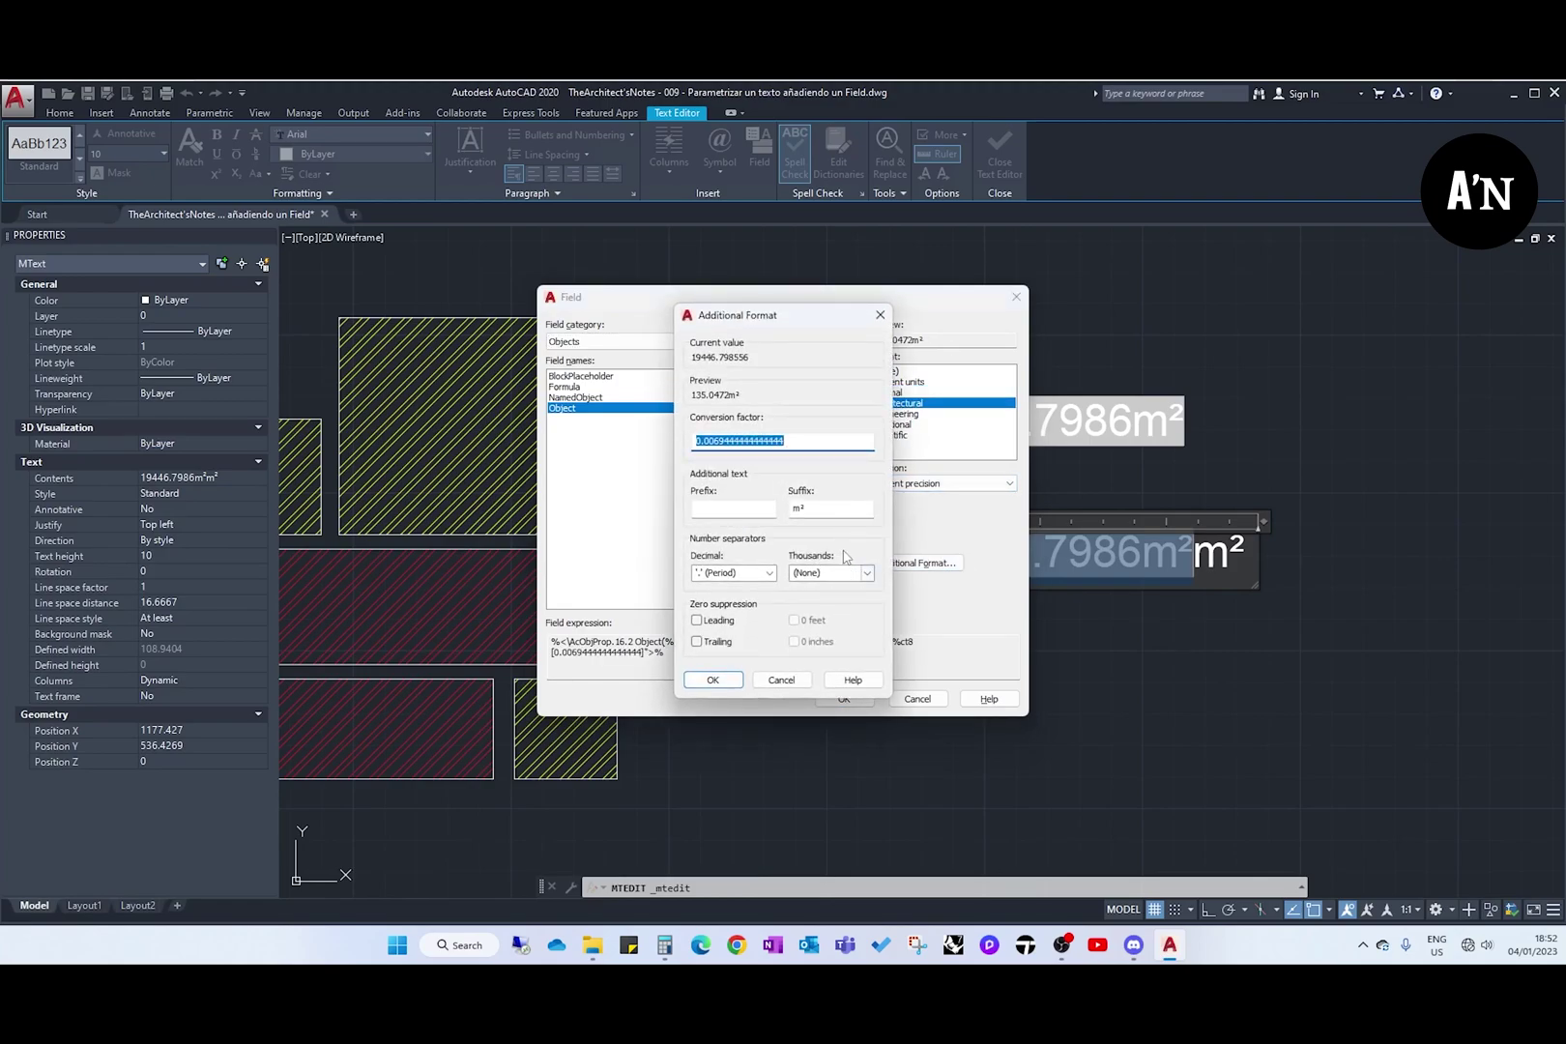
pyautogui.click(831, 509)
pyautogui.press('BackSpace')
pyautogui.press('BackSpace')
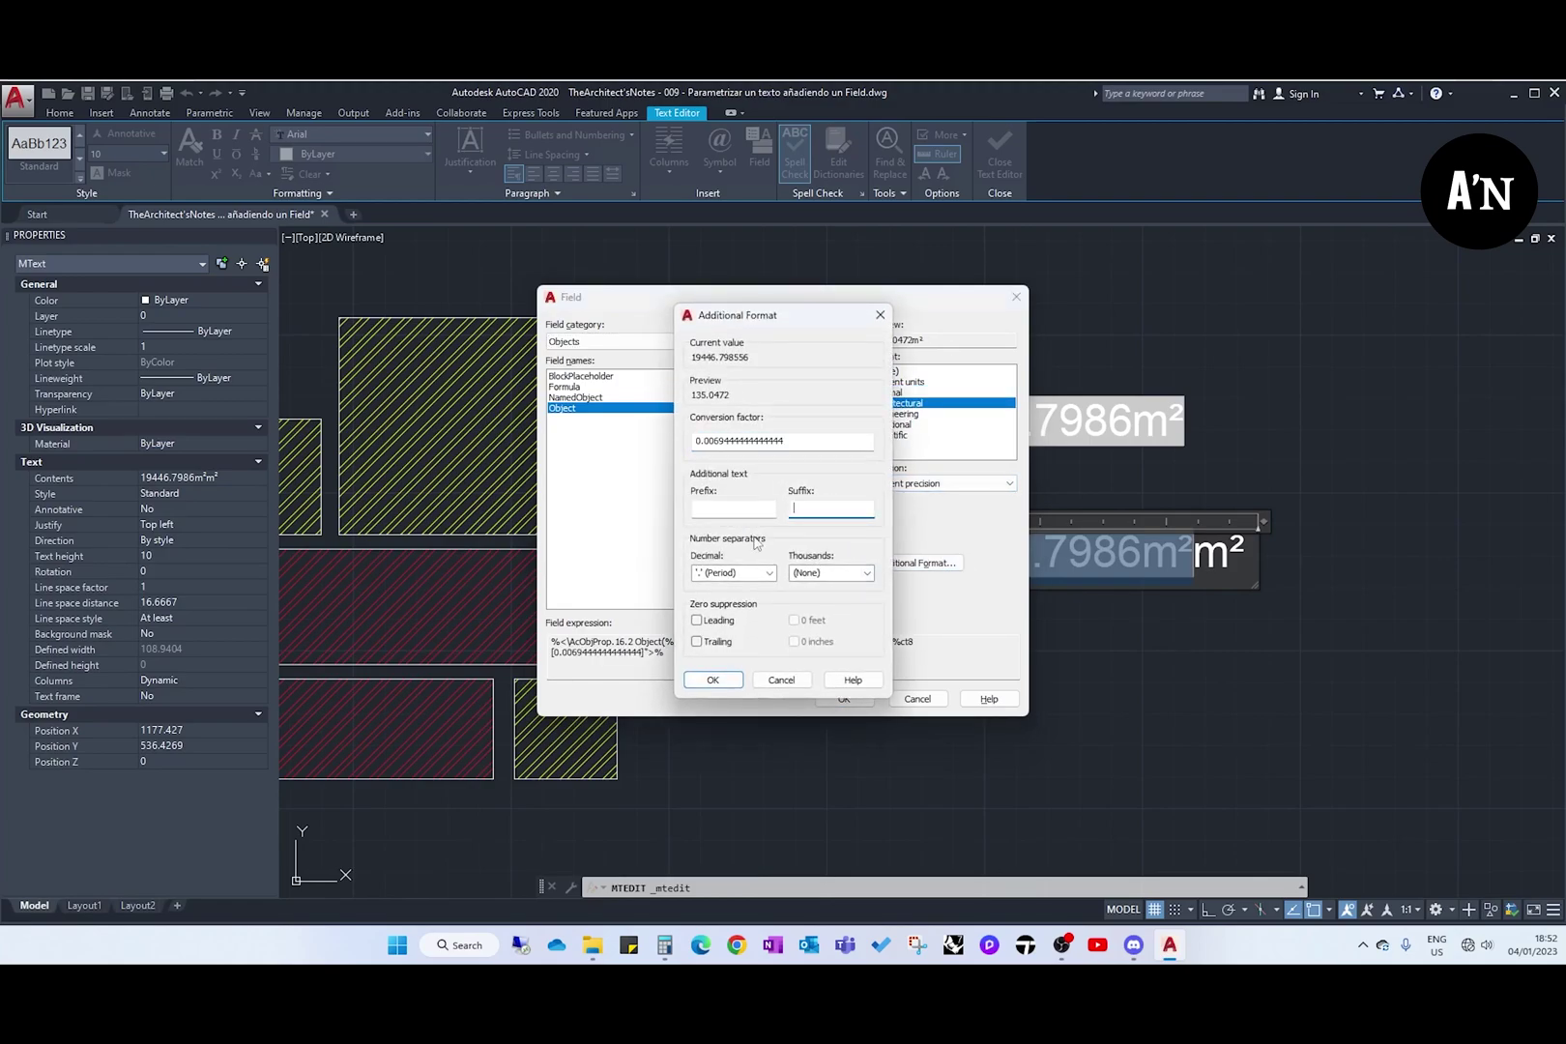
pyautogui.click(713, 680)
# Step: Apply the reformatted field and close the lower label's text editor
pyautogui.click(844, 698)
pyautogui.click(1025, 666)
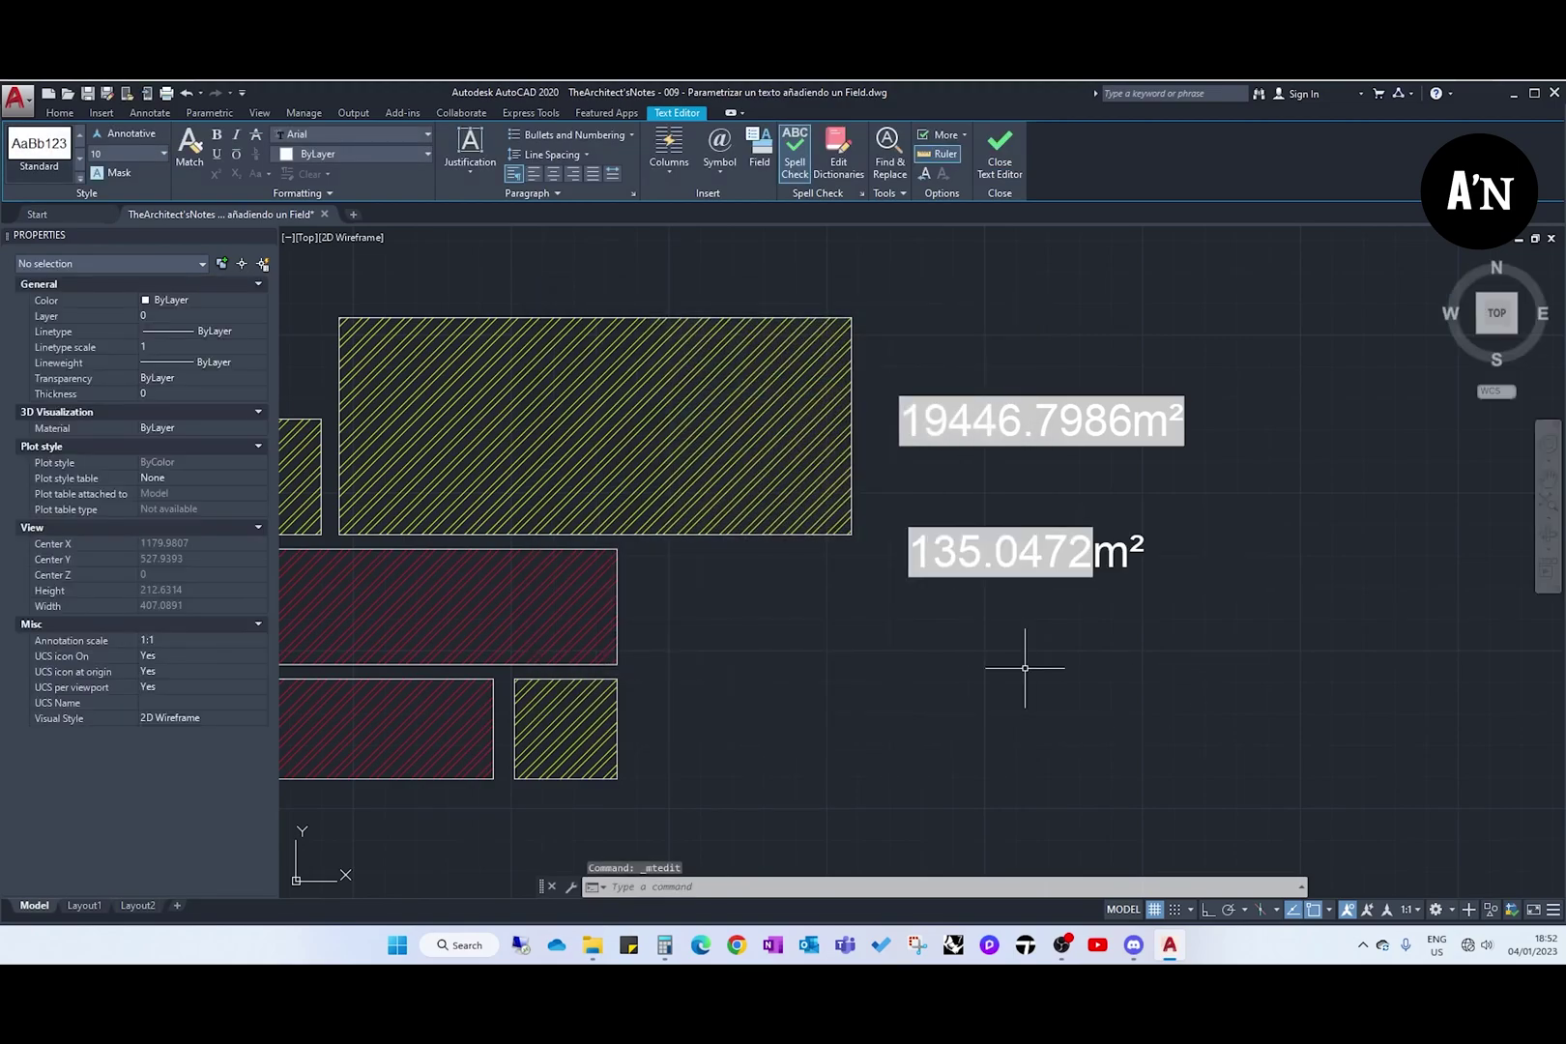
pyautogui.scroll(-2, 1024, 667)
# Step: Reopen the 135.0472m² label's field and delete the Additional Format conversion factor
pyautogui.doubleClick(1059, 598)
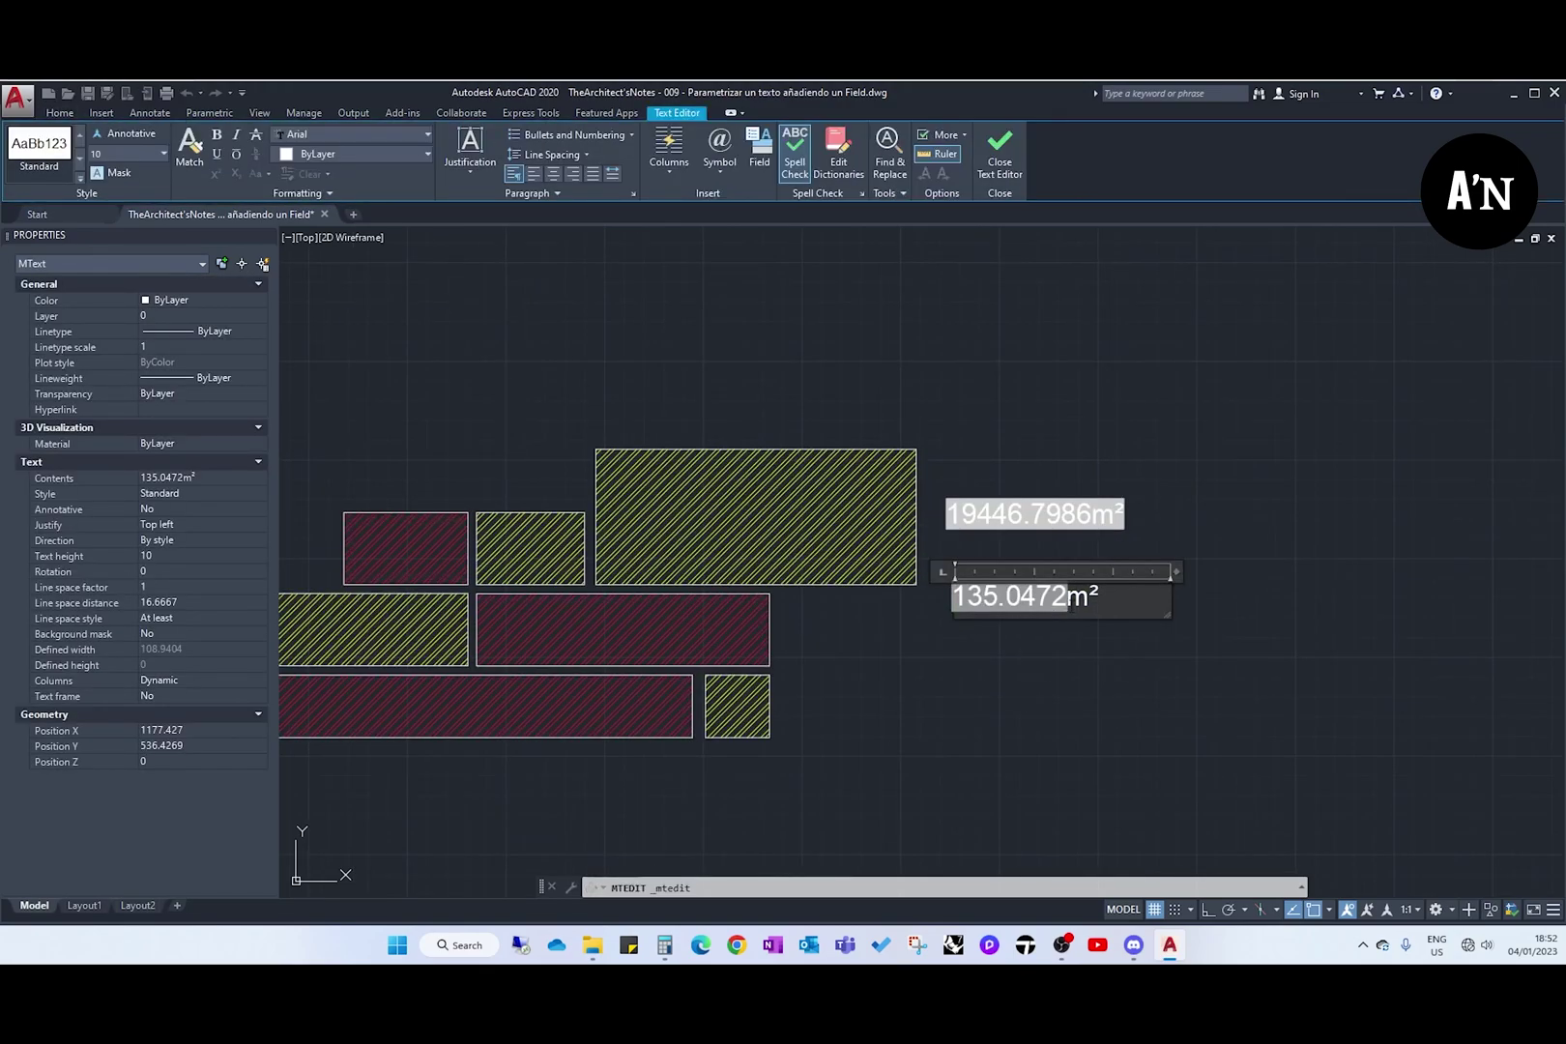
pyautogui.scroll(2, 1069, 604)
pyautogui.click(1067, 604)
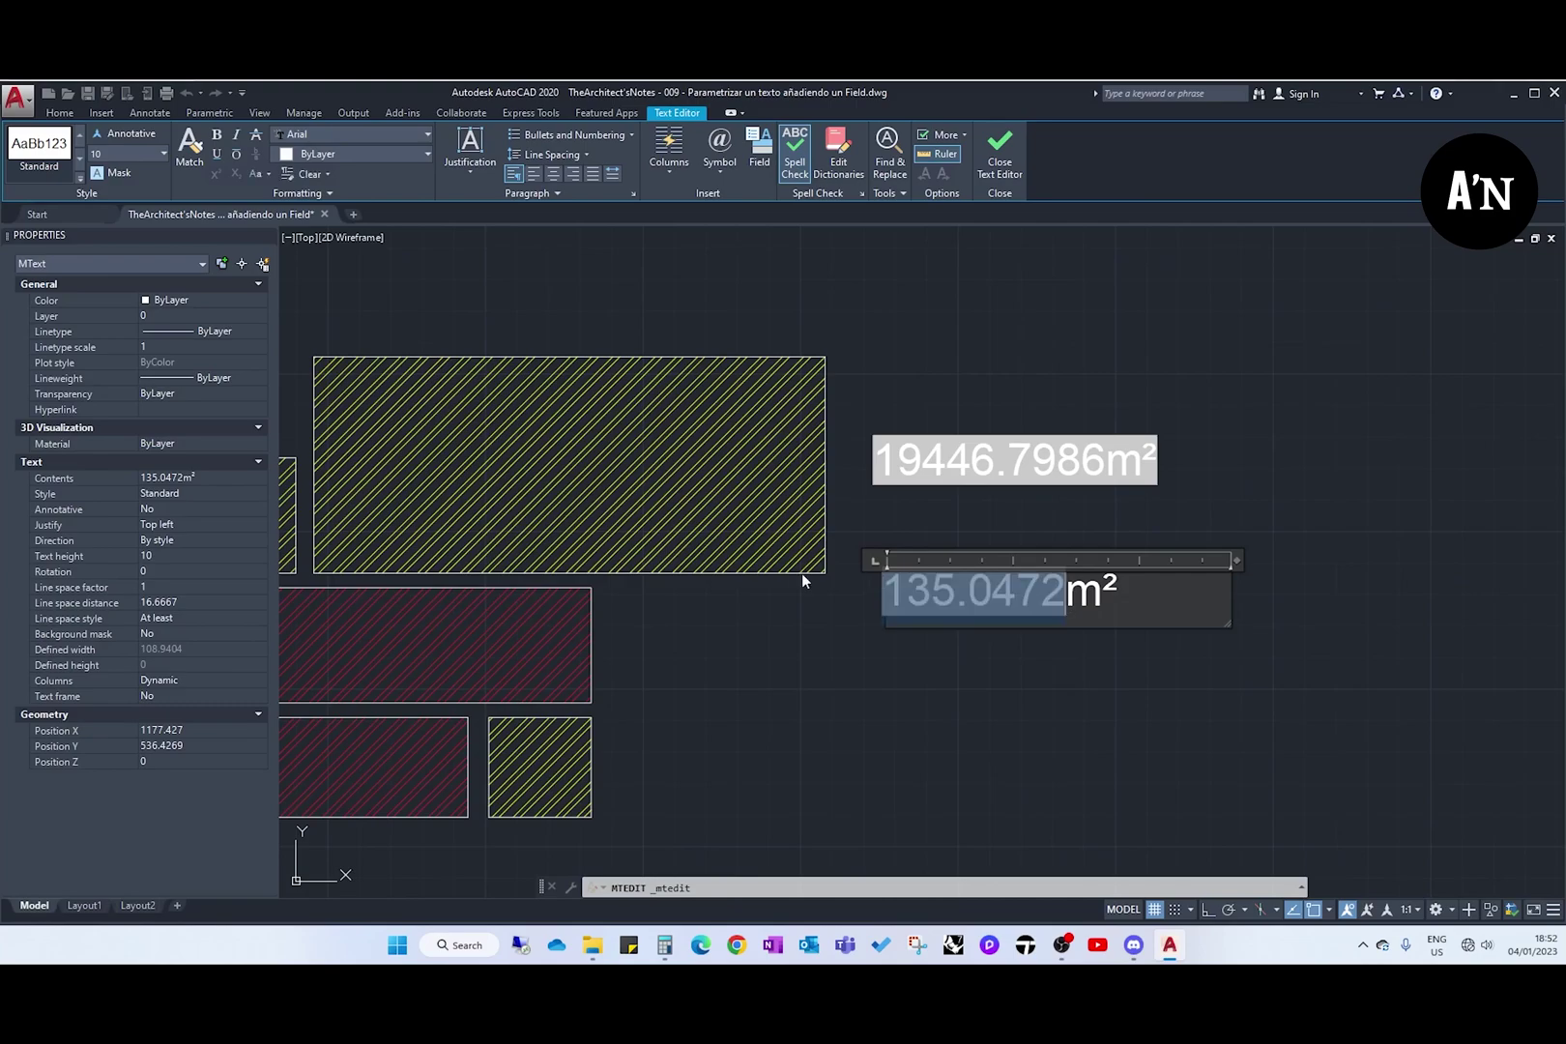
pyautogui.hotkey('ctrl', 'f')
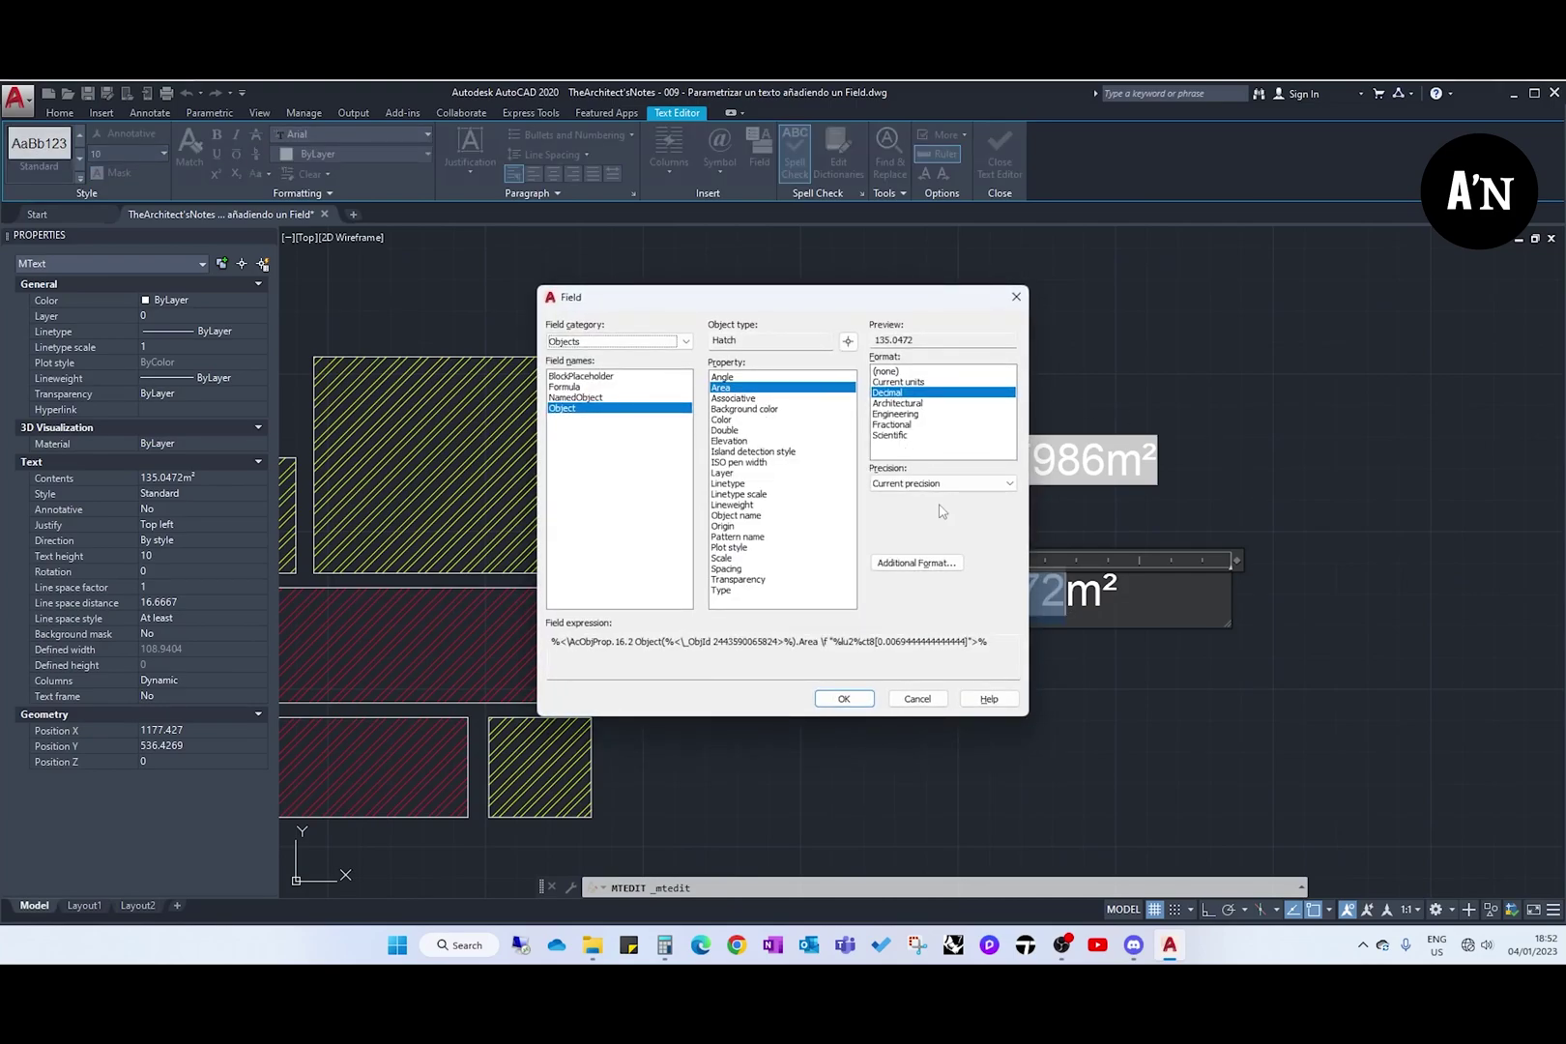
pyautogui.click(914, 562)
pyautogui.click(797, 440)
pyautogui.doubleClick(803, 444)
pyautogui.press('BackSpace')
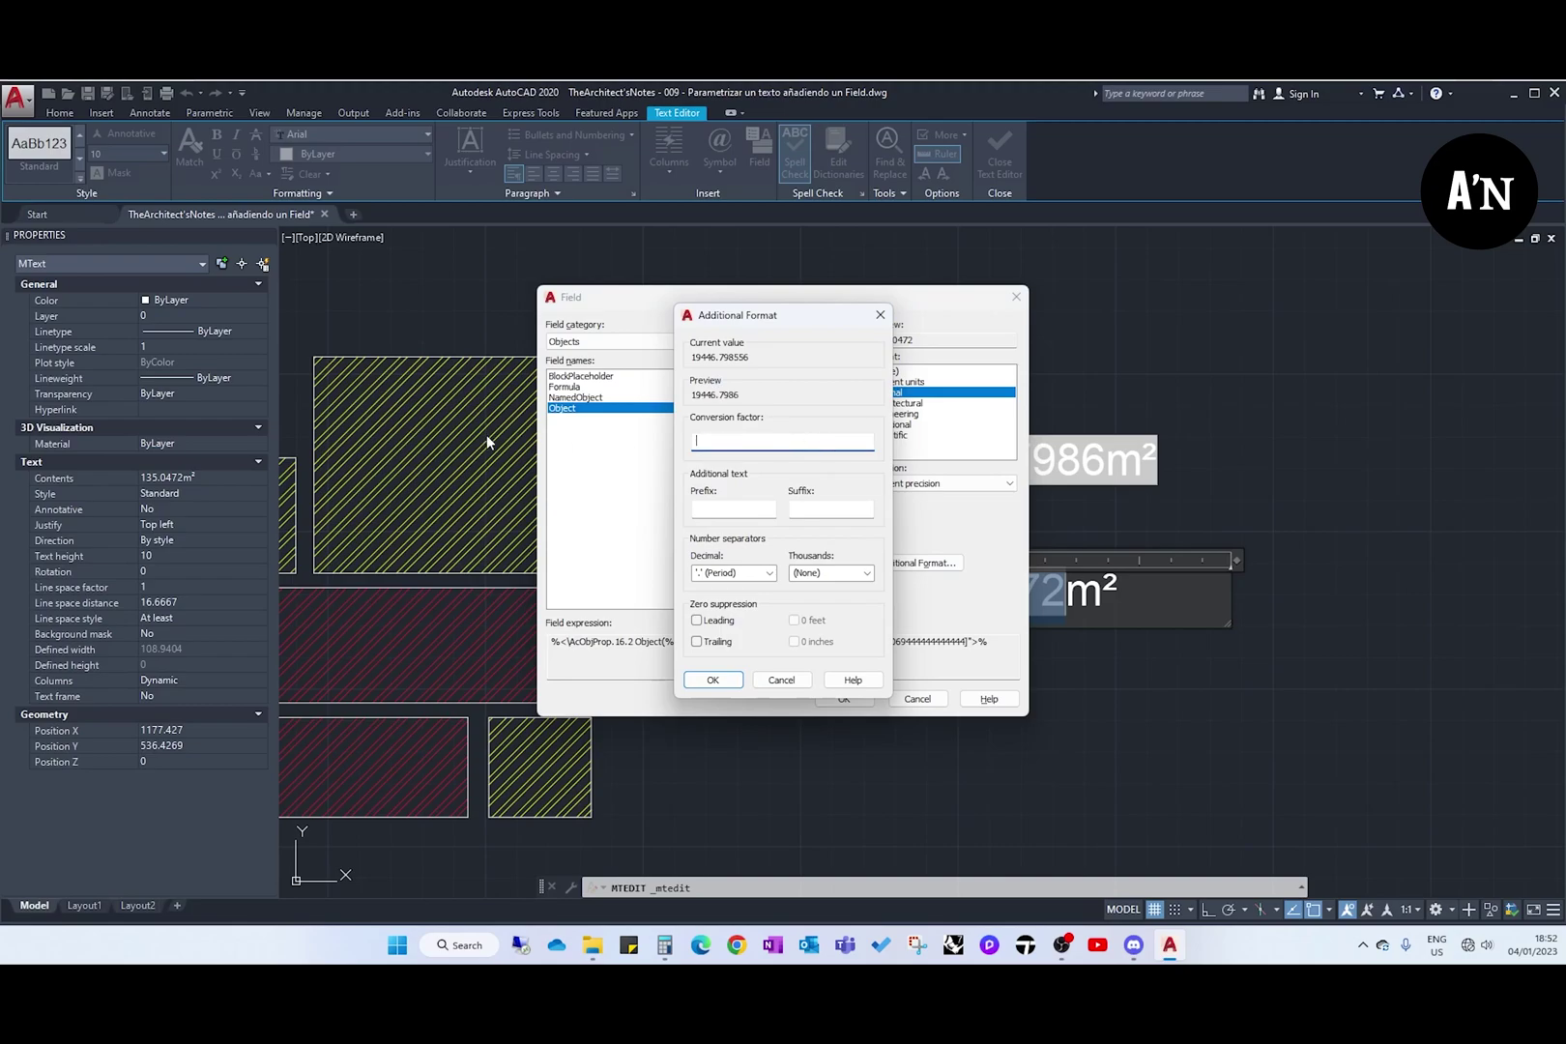
pyautogui.click(709, 681)
# Step: Apply the unconverted field so the lower label reads 19446.7986m² again
pyautogui.click(843, 698)
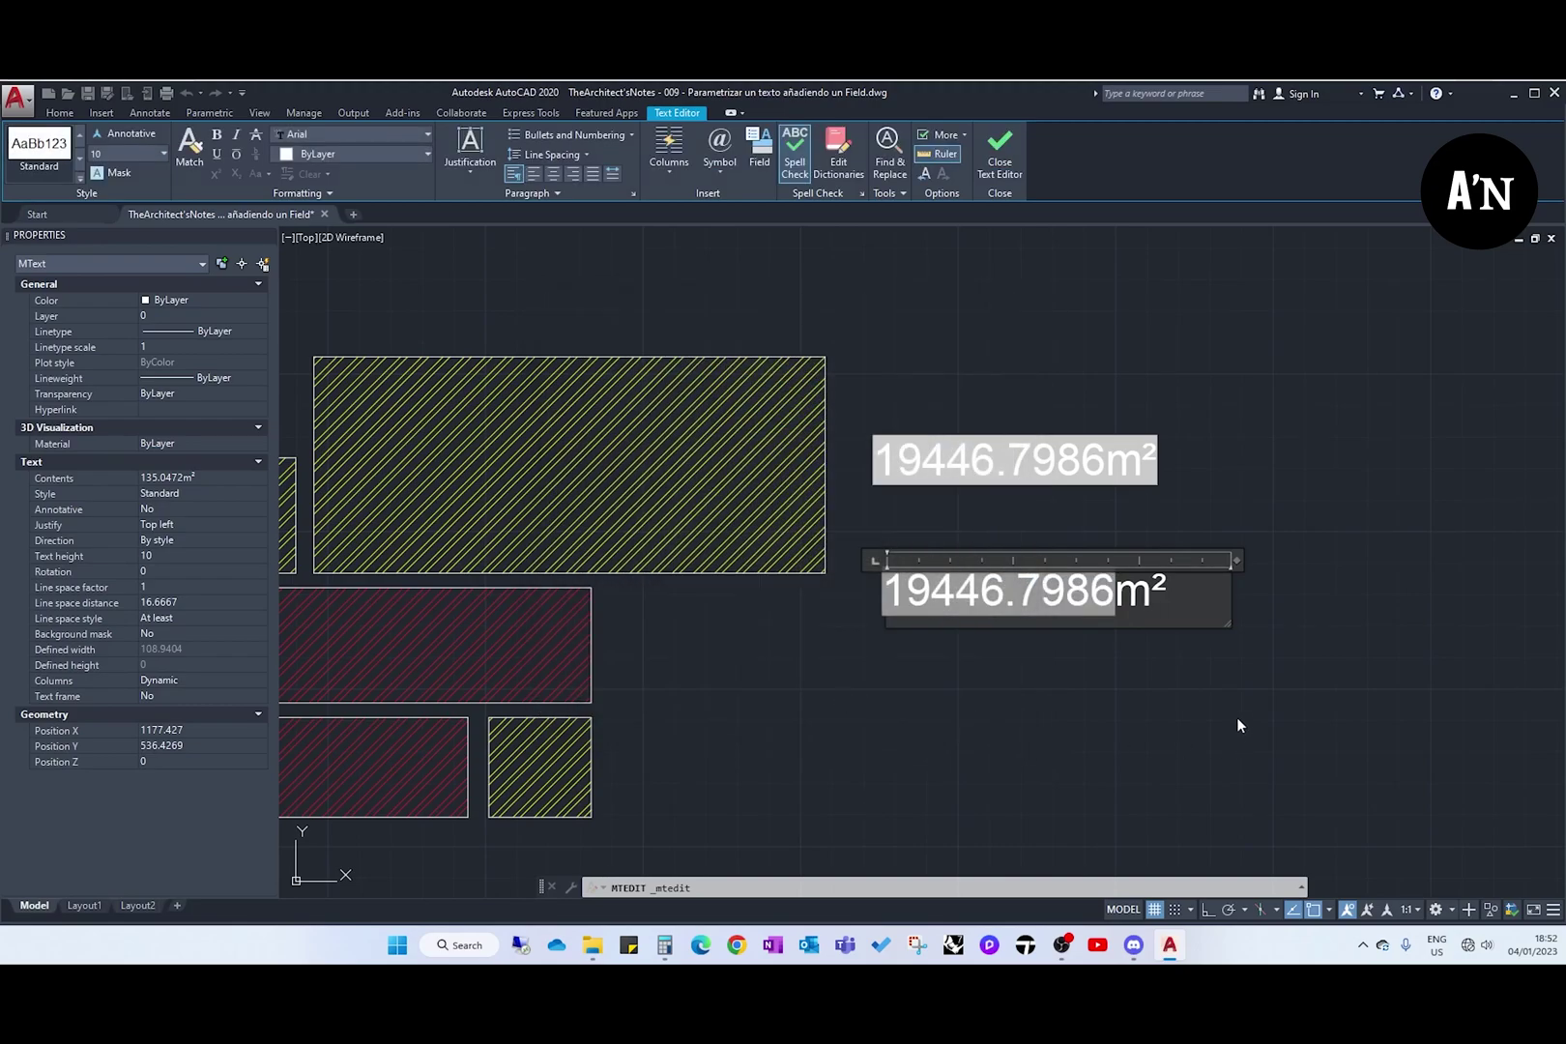
pyautogui.click(1208, 709)
pyautogui.scroll(-5, 1010, 714)
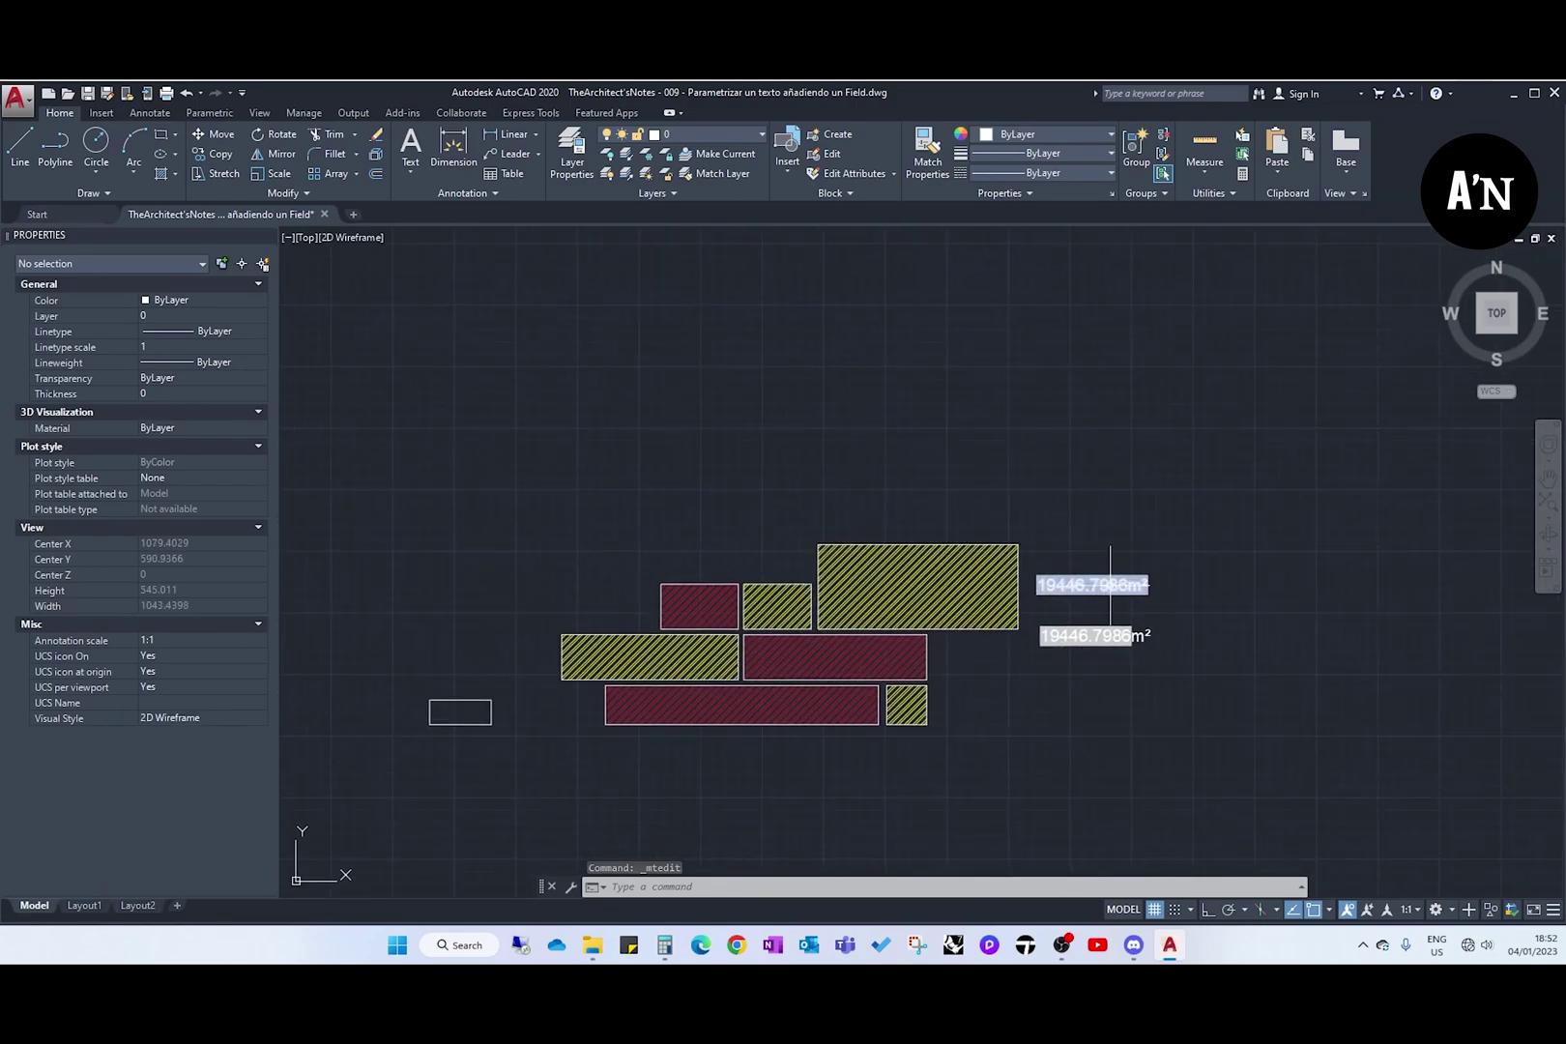
pyautogui.scroll(2, 1107, 640)
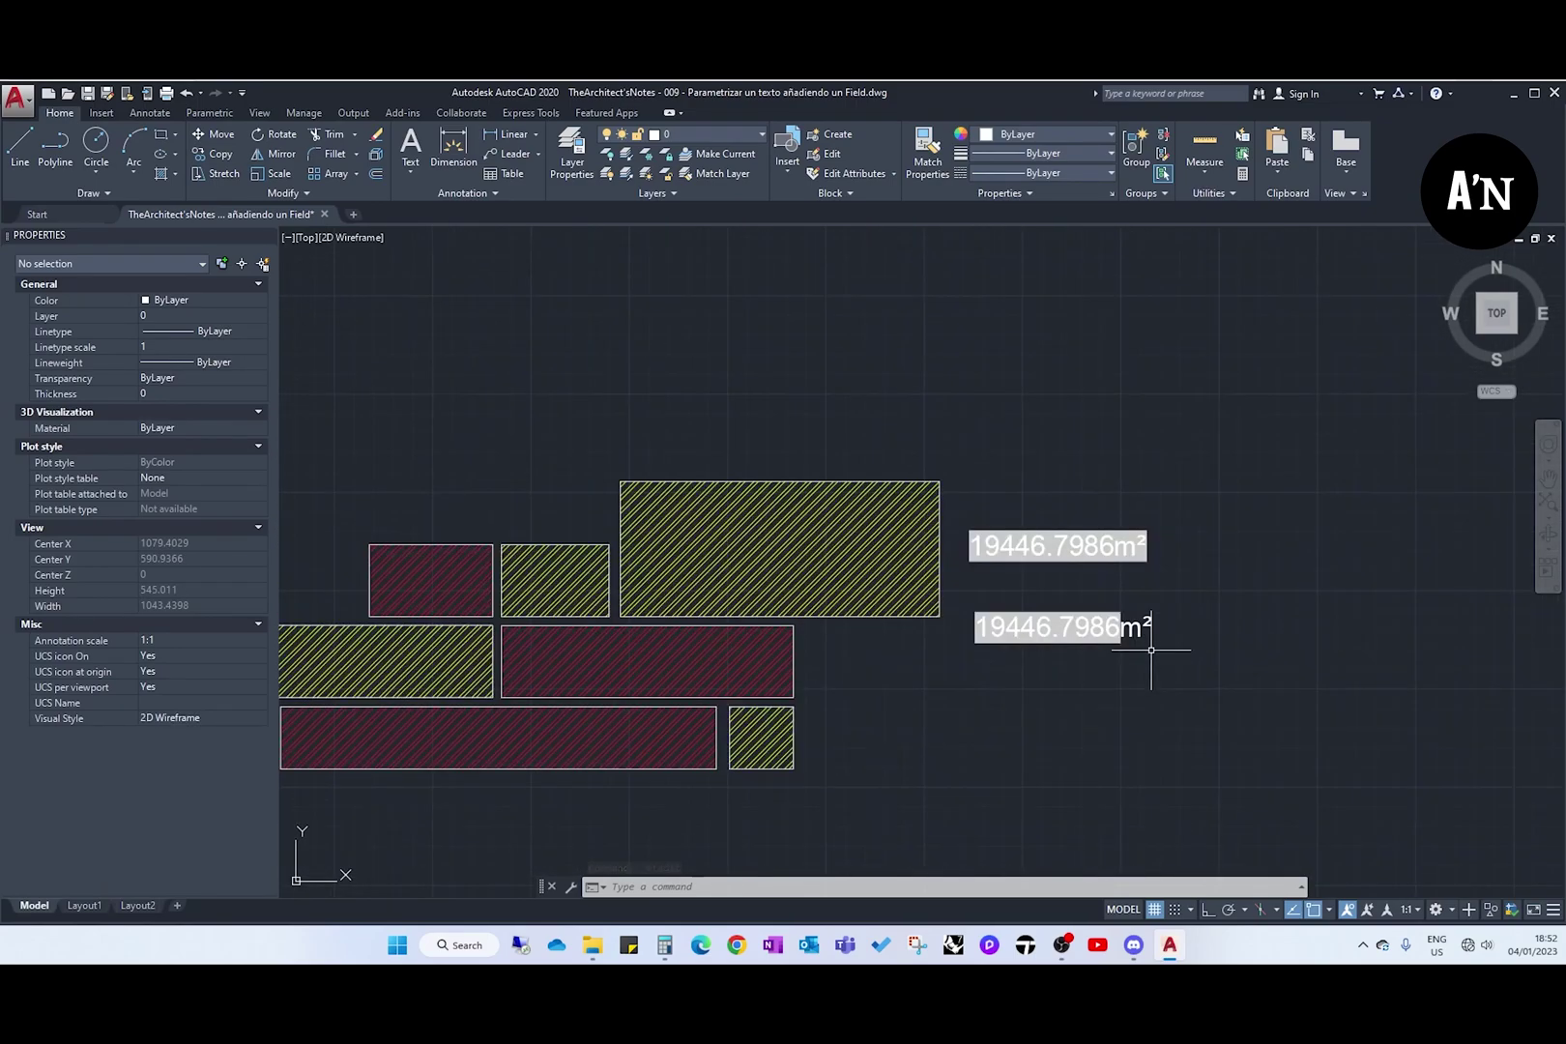
# Step: Stretch the large hatched rectangle's top edge straight upward with Ortho on
pyautogui.click(825, 457)
pyautogui.press('Escape')
pyautogui.click(816, 479)
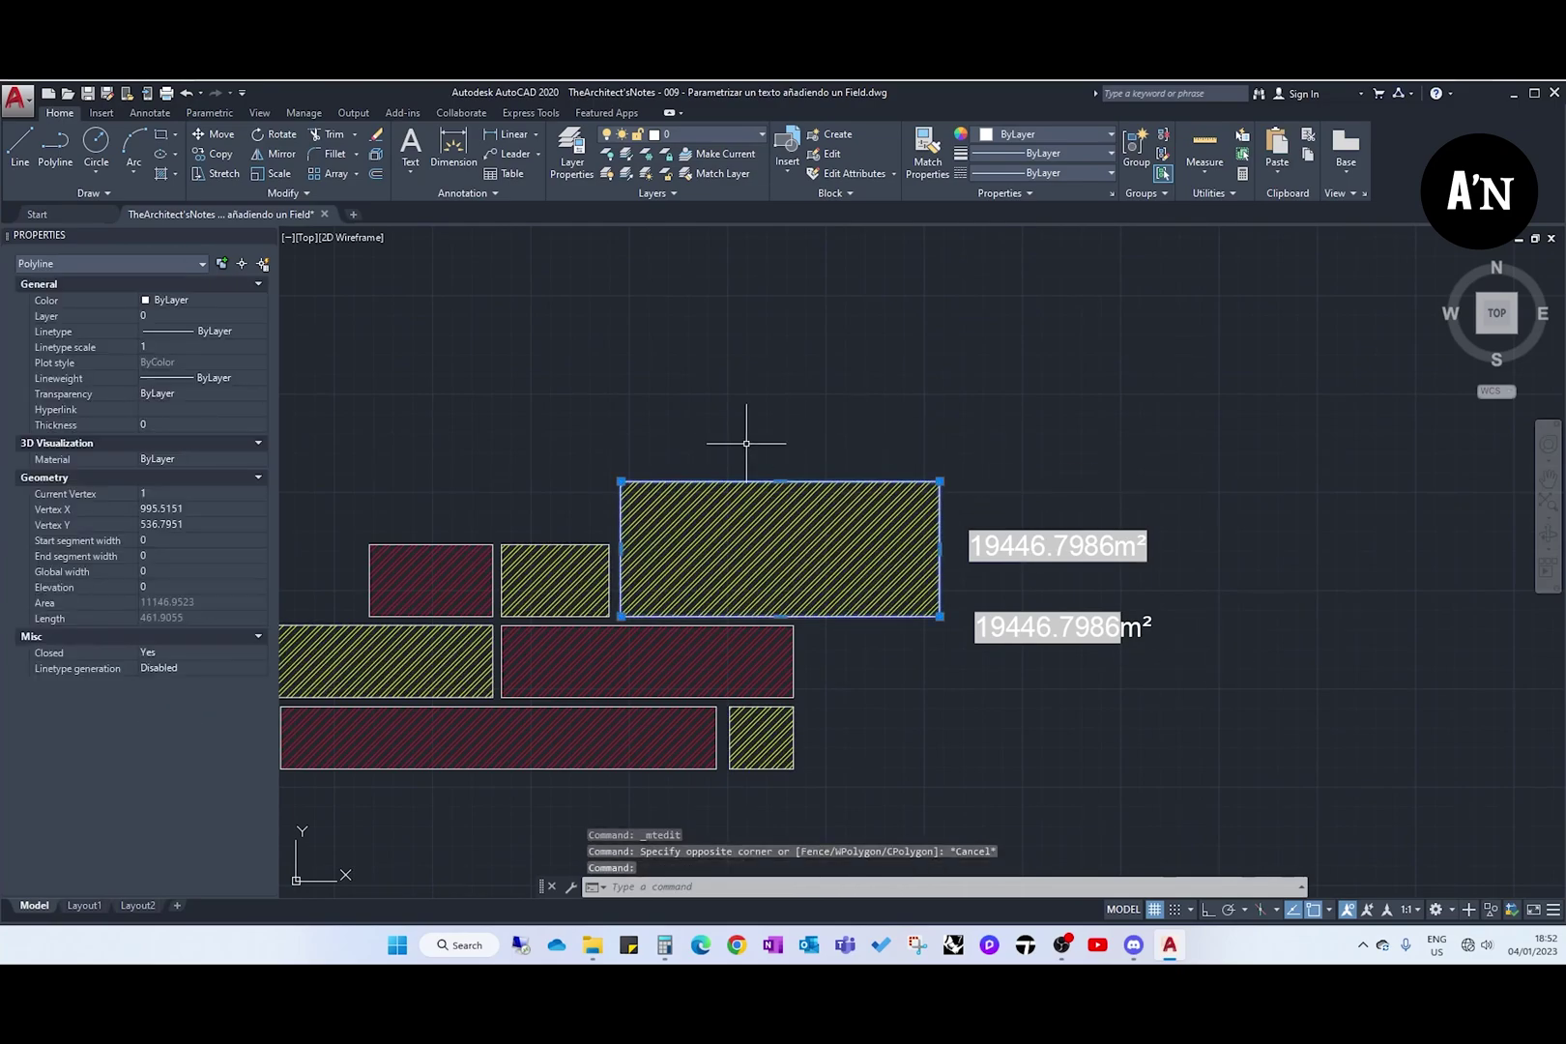
pyautogui.moveTo(803, 474); pyautogui.dragTo(789, 521, button='middle')
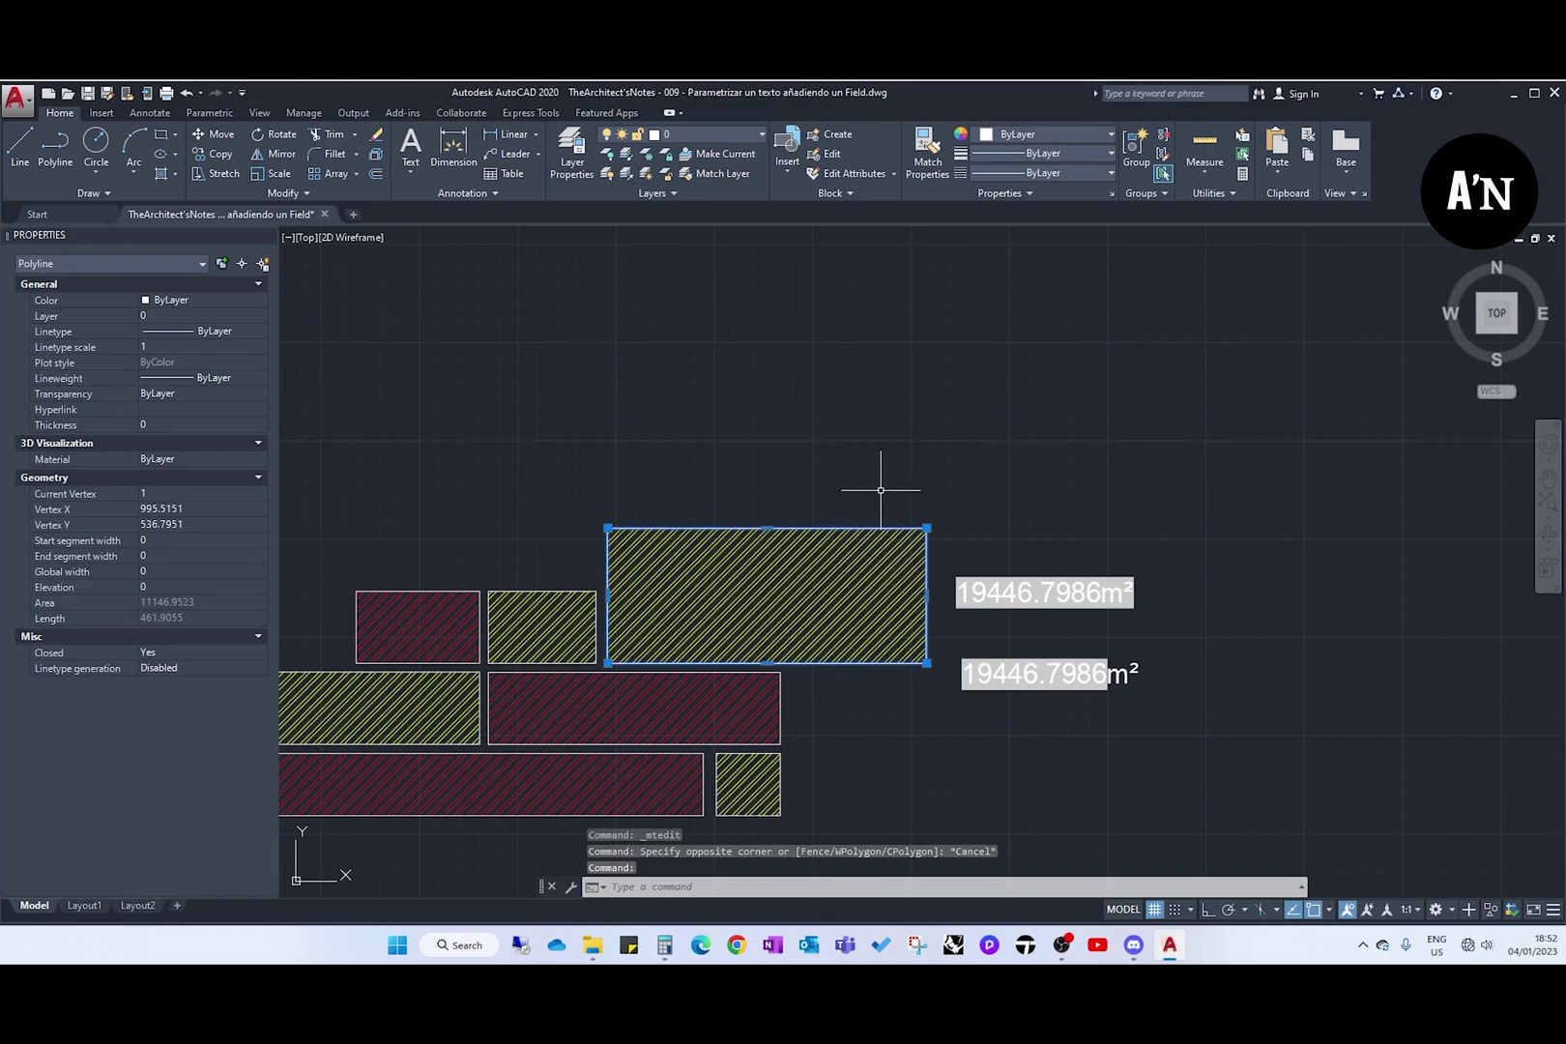
pyautogui.click(767, 529)
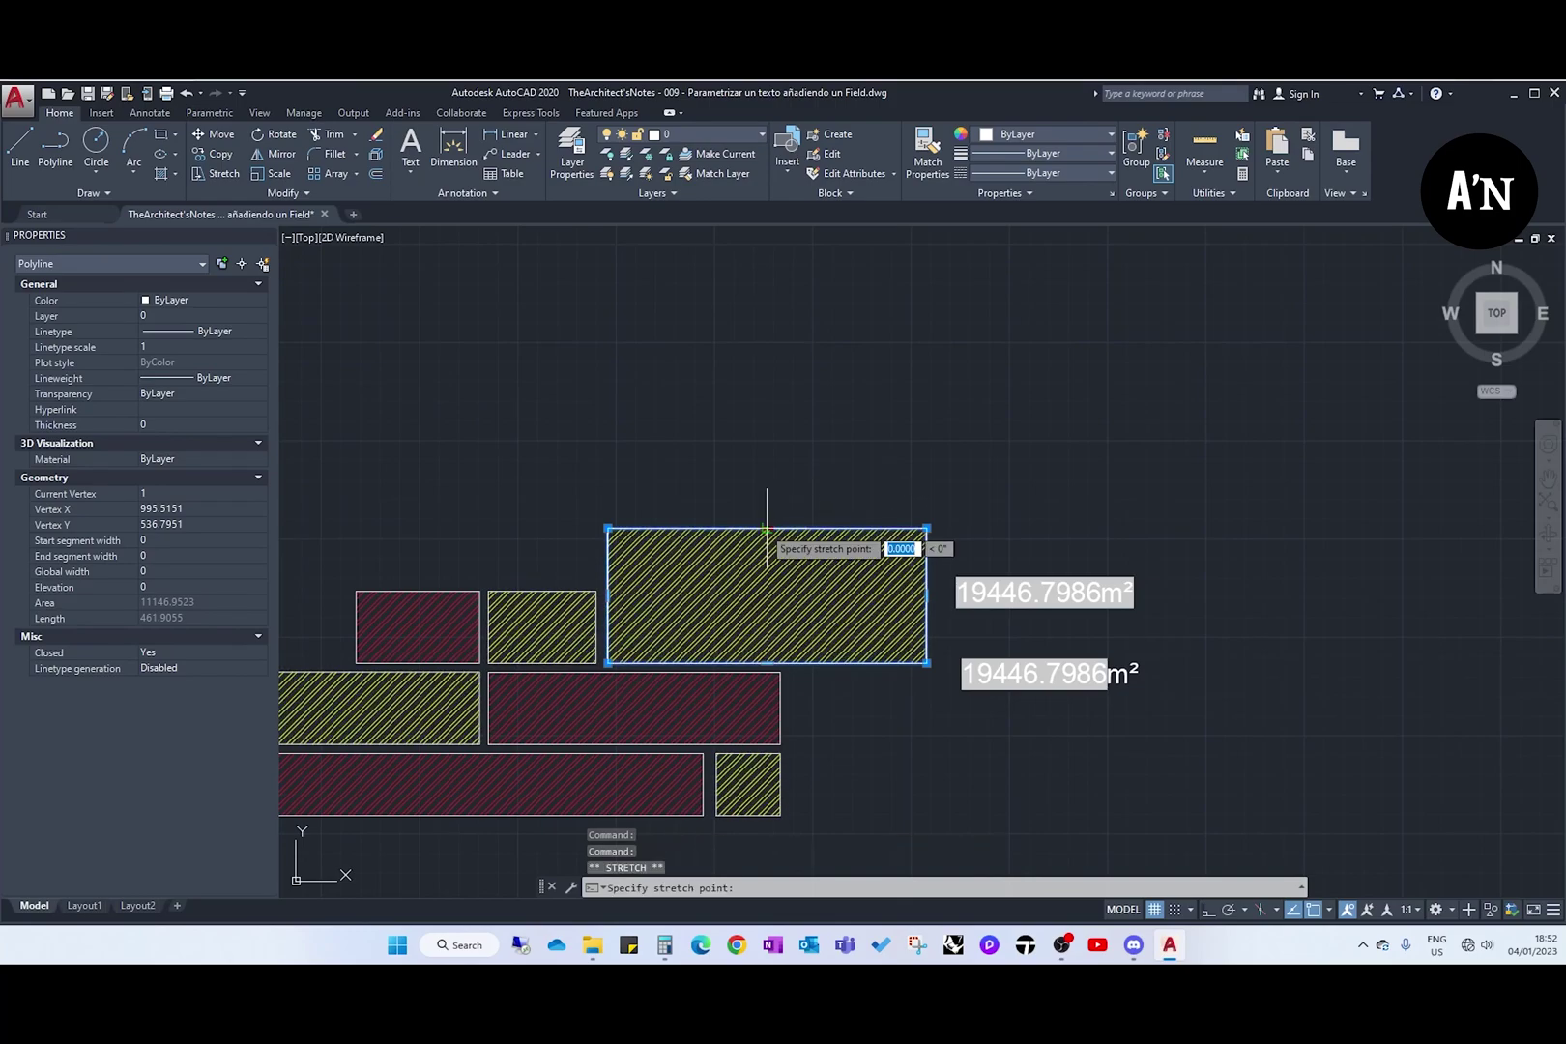
pyautogui.press('F8')
pyautogui.click(778, 362)
pyautogui.press('Escape')
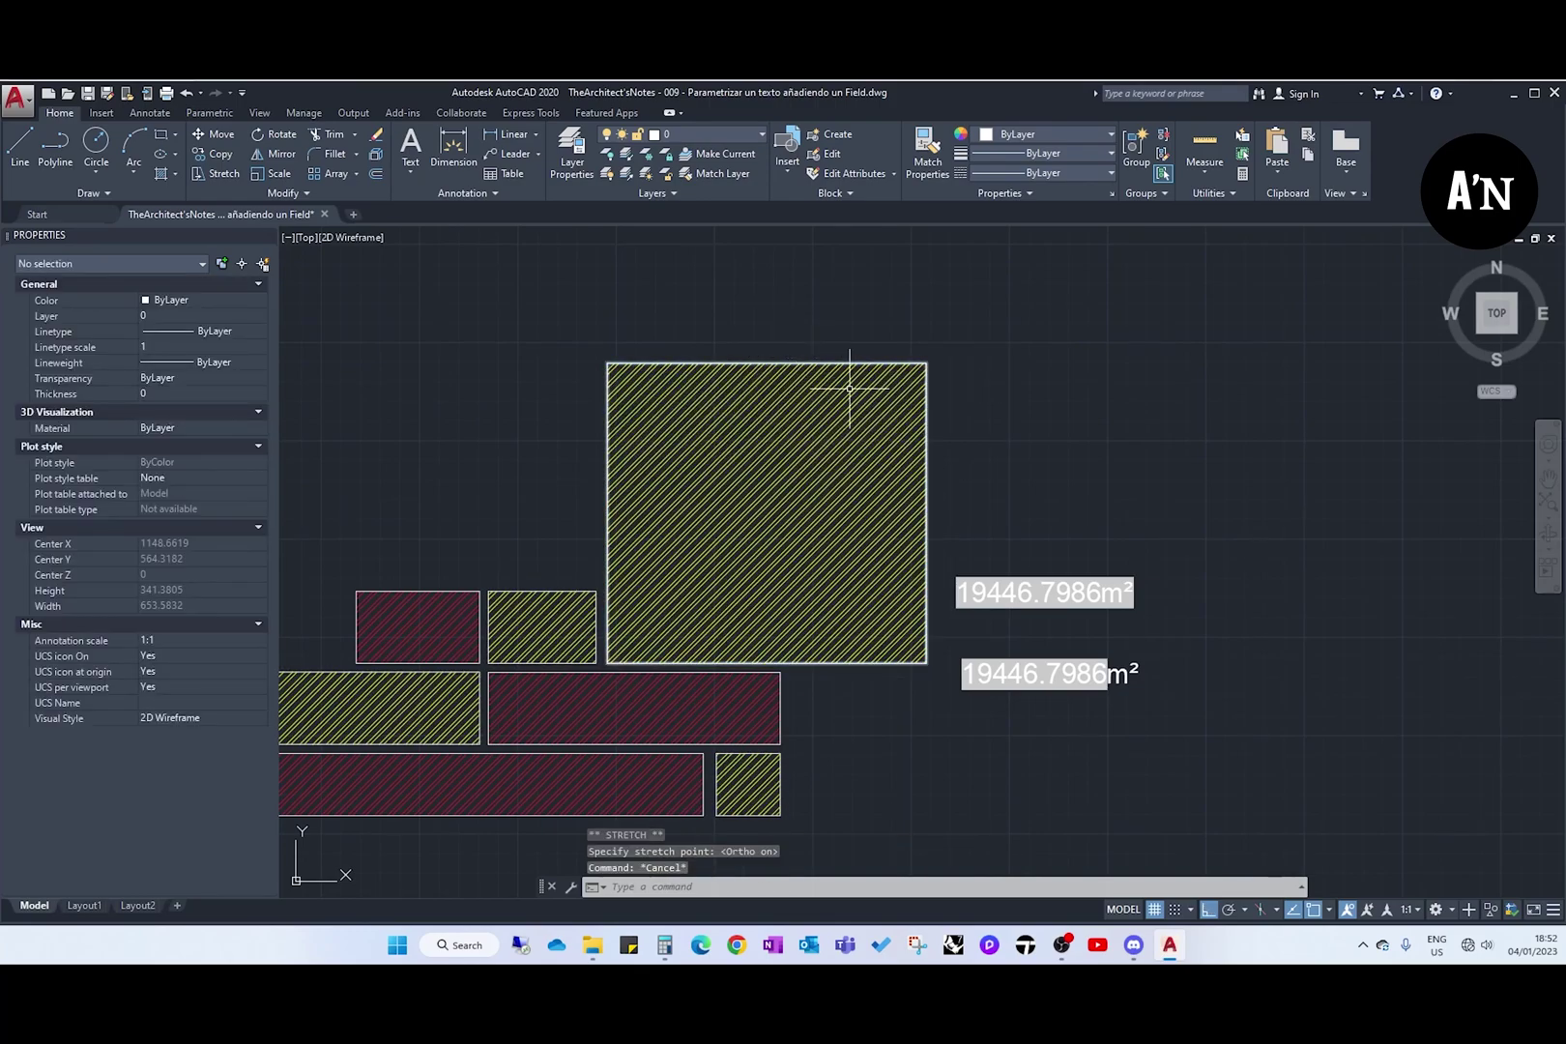
# Step: Regenerate the drawing with REGEN so both area labels read 33068.3143m²
pyautogui.moveTo(1021, 811); pyautogui.dragTo(916, 800, button='middle')
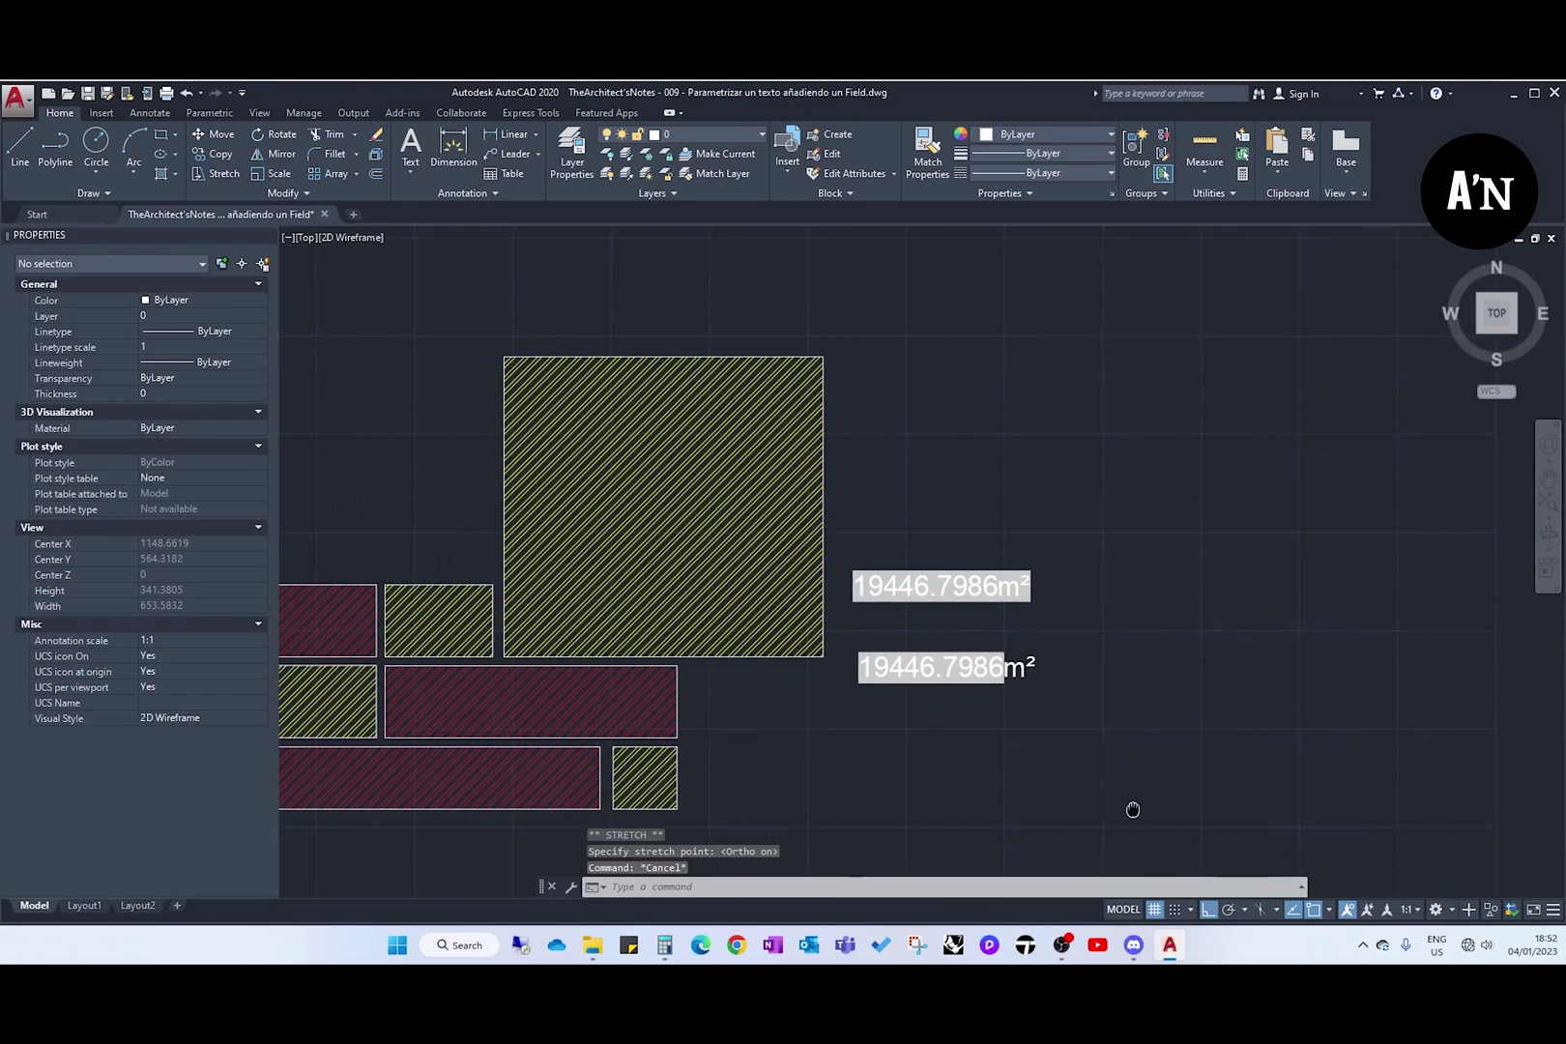
pyautogui.scroll(2, 1169, 707)
pyautogui.write('REGEN')
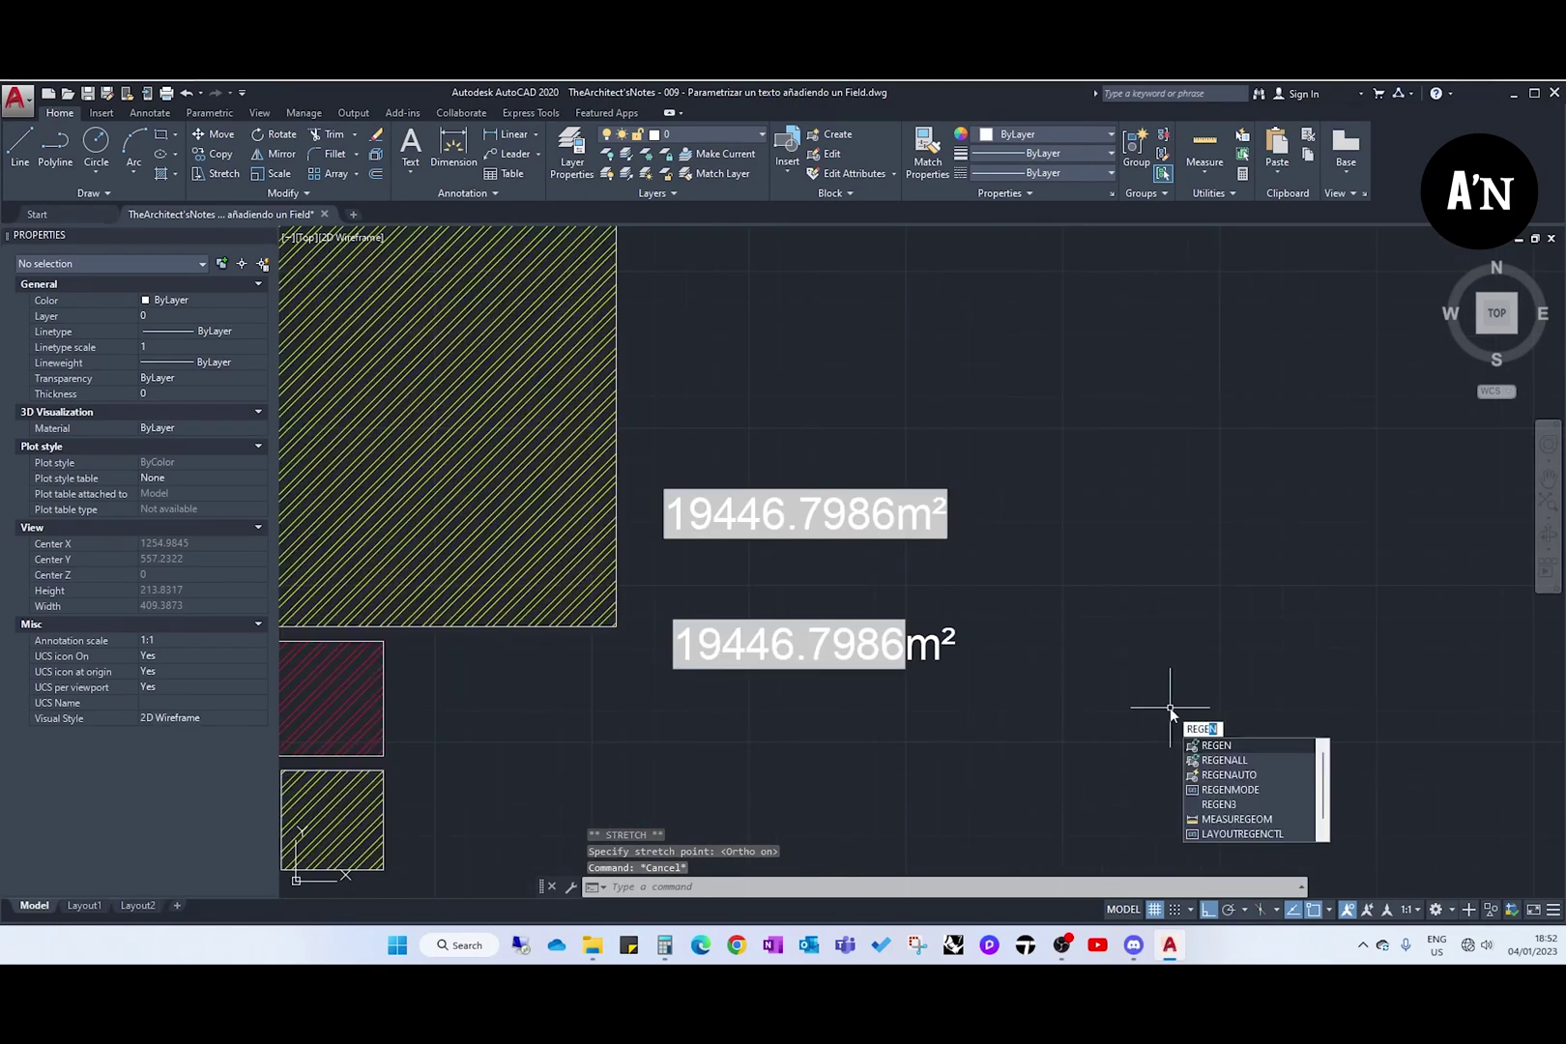
pyautogui.press('Return')
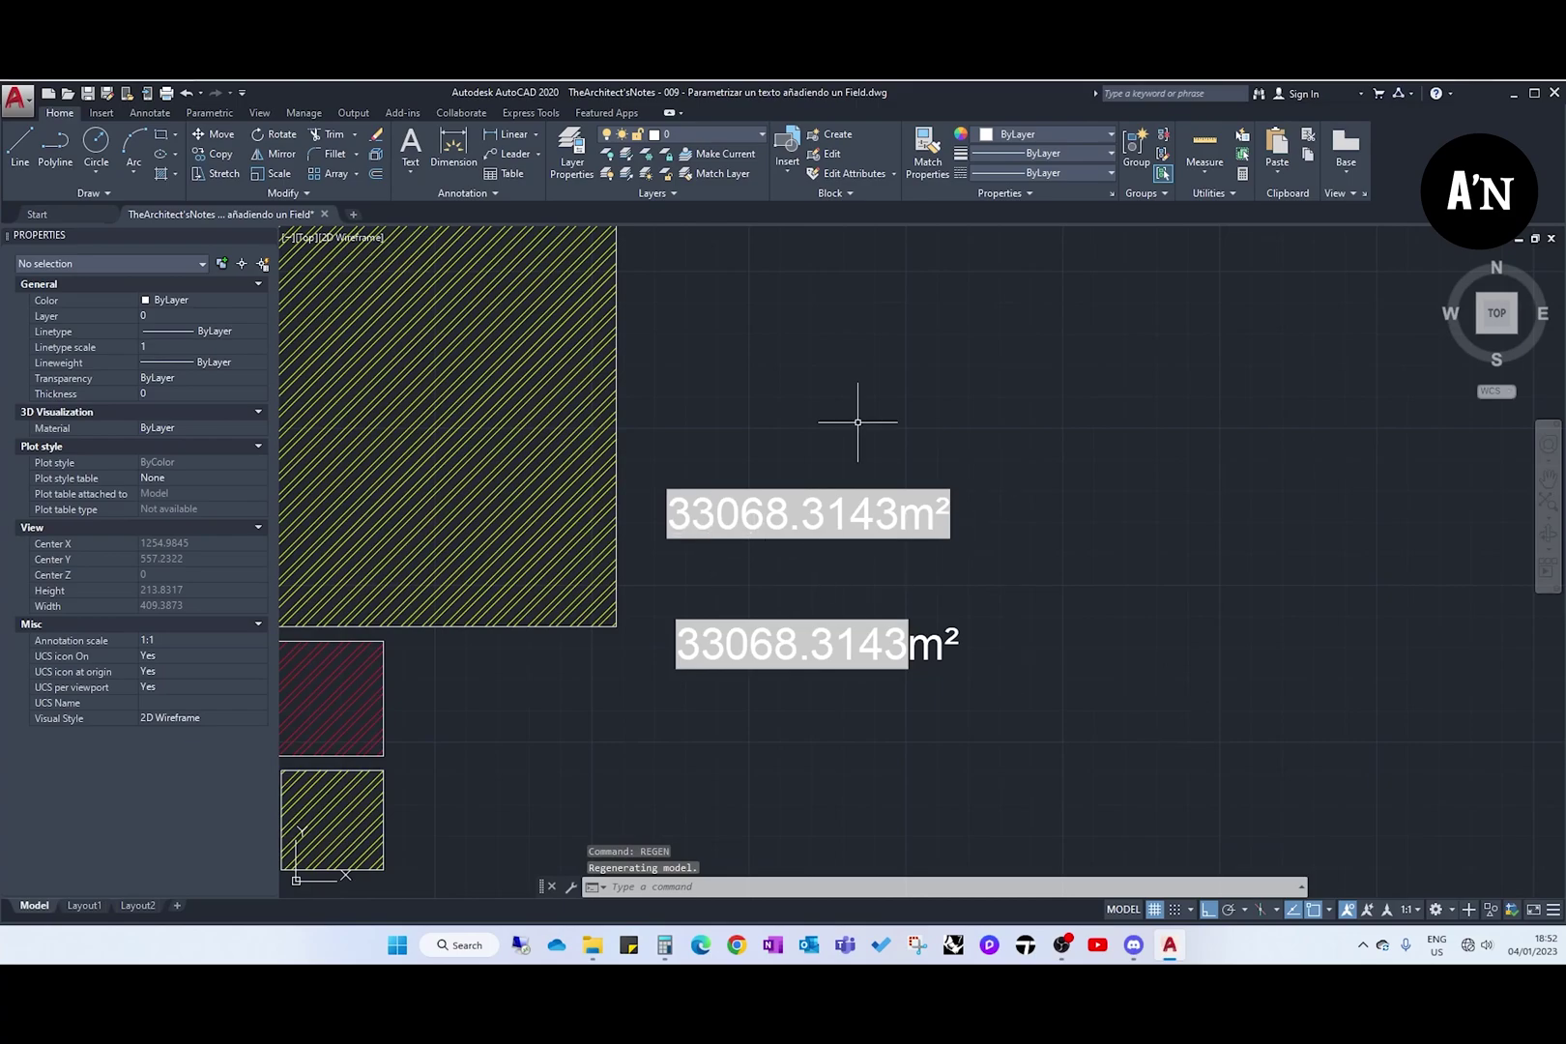
pyautogui.moveTo(713, 743); pyautogui.dragTo(974, 745, button='middle')
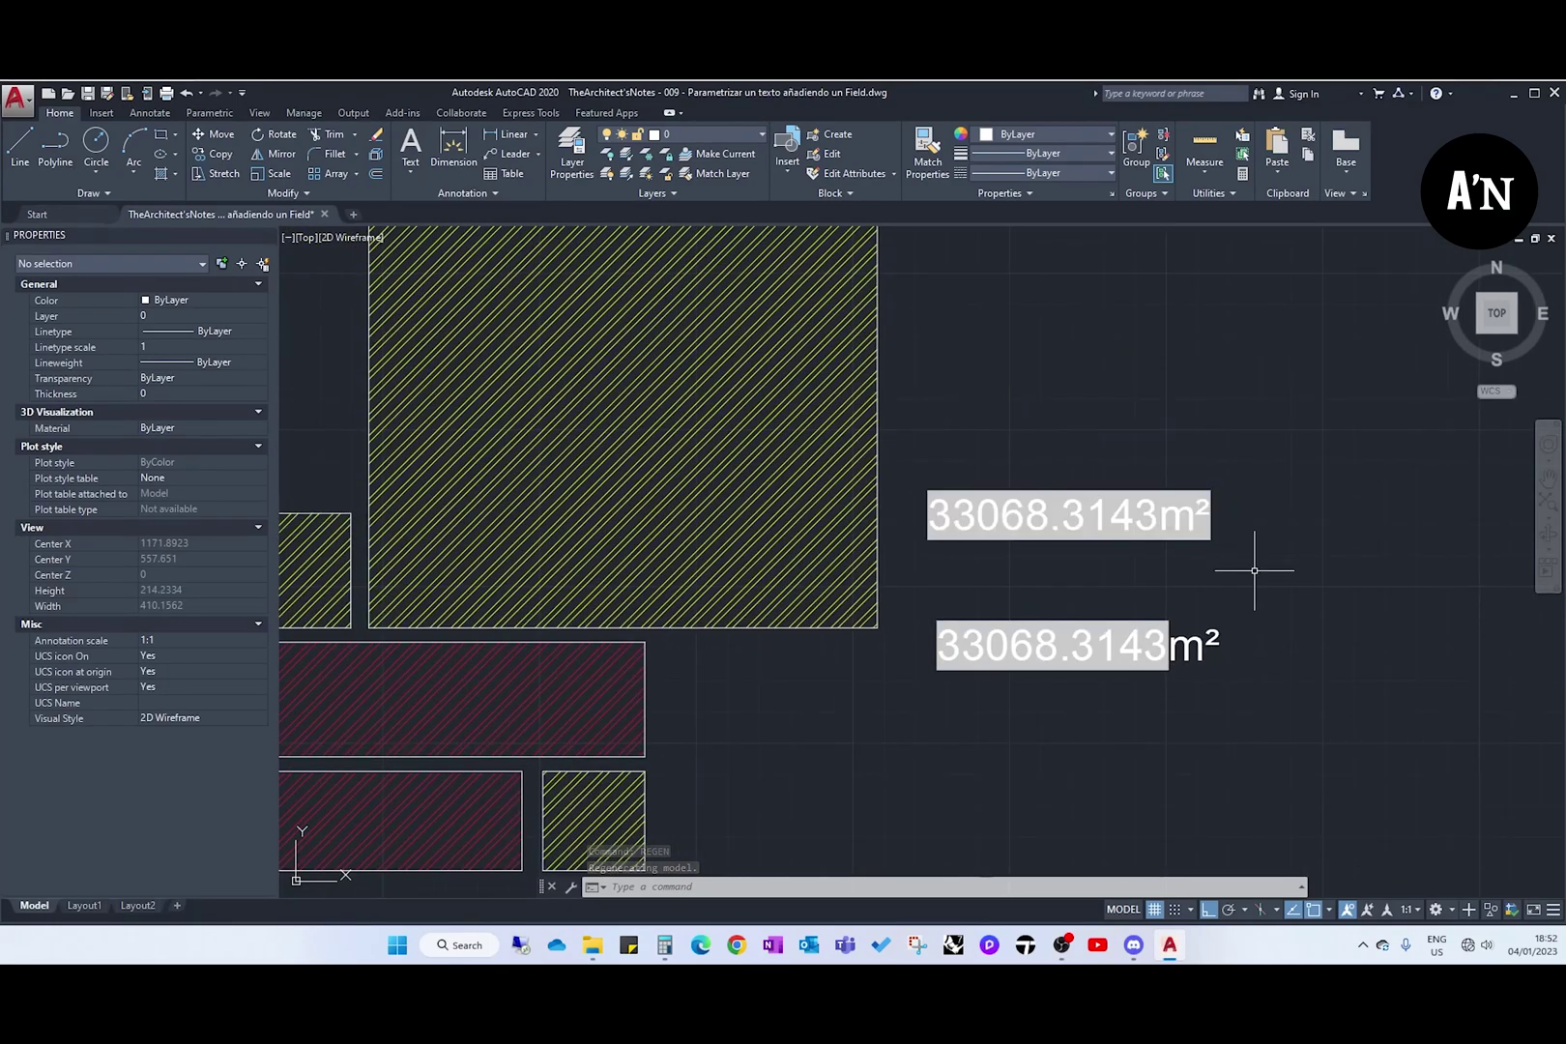
pyautogui.scroll(-3, 1346, 611)
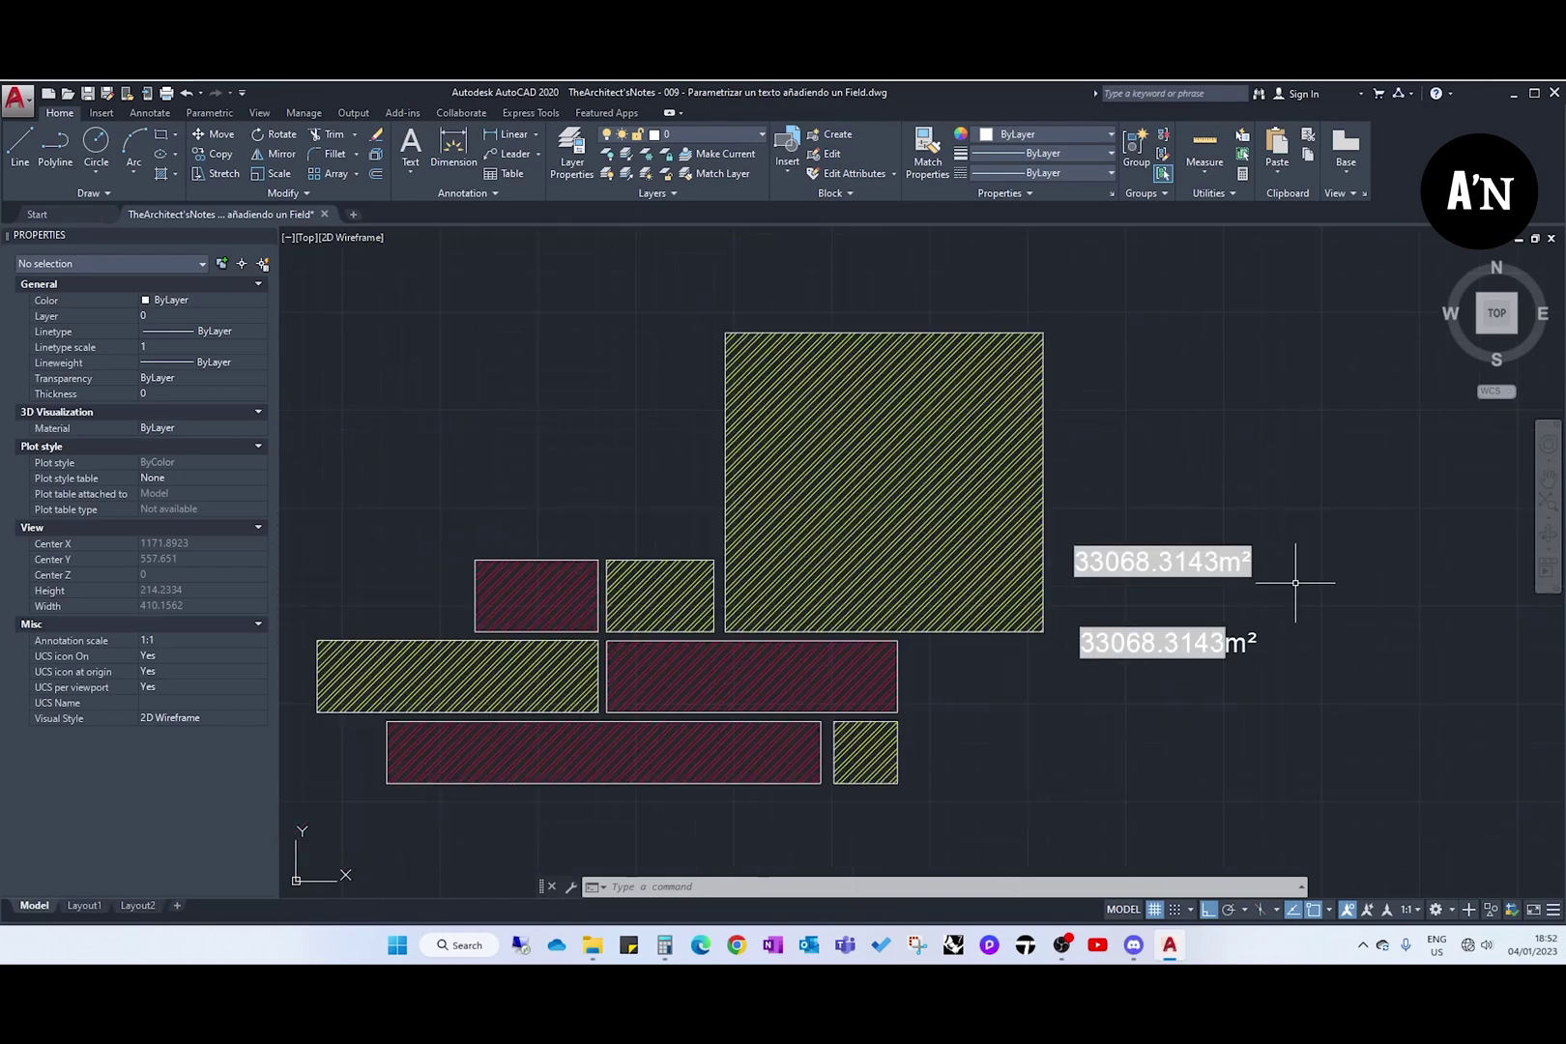
# Step: Raise the big rectangle's top midpoint grip to make it taller
pyautogui.click(1008, 406)
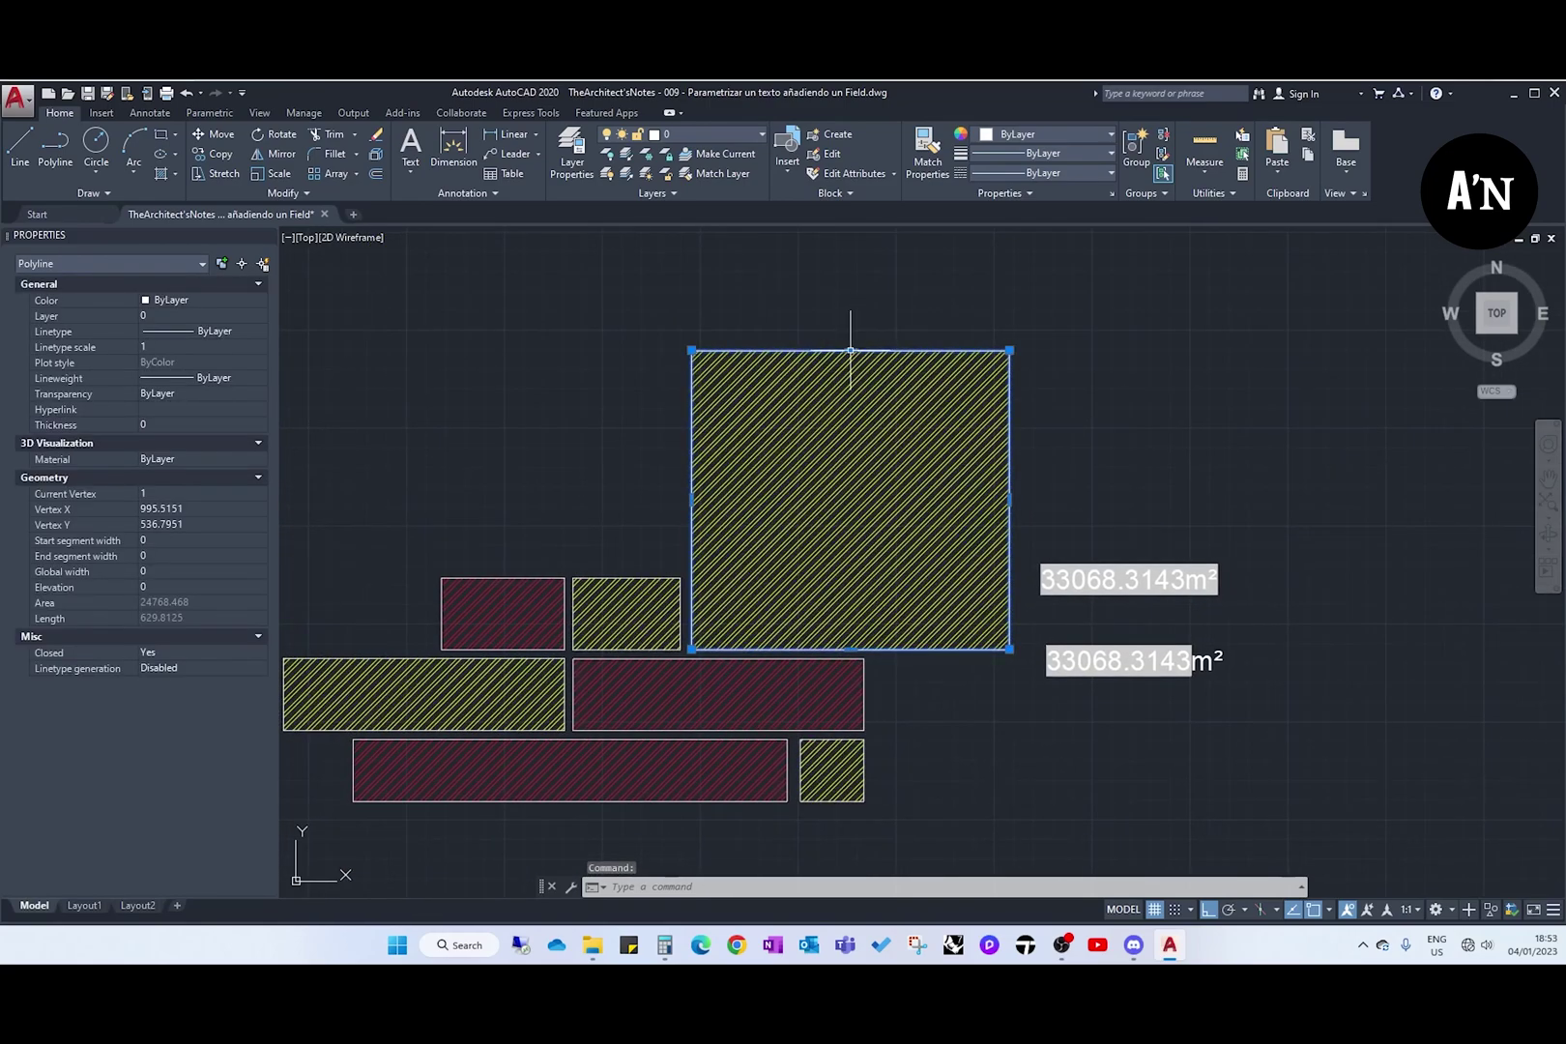
pyautogui.click(850, 350)
pyautogui.click(849, 275)
pyautogui.press('Escape')
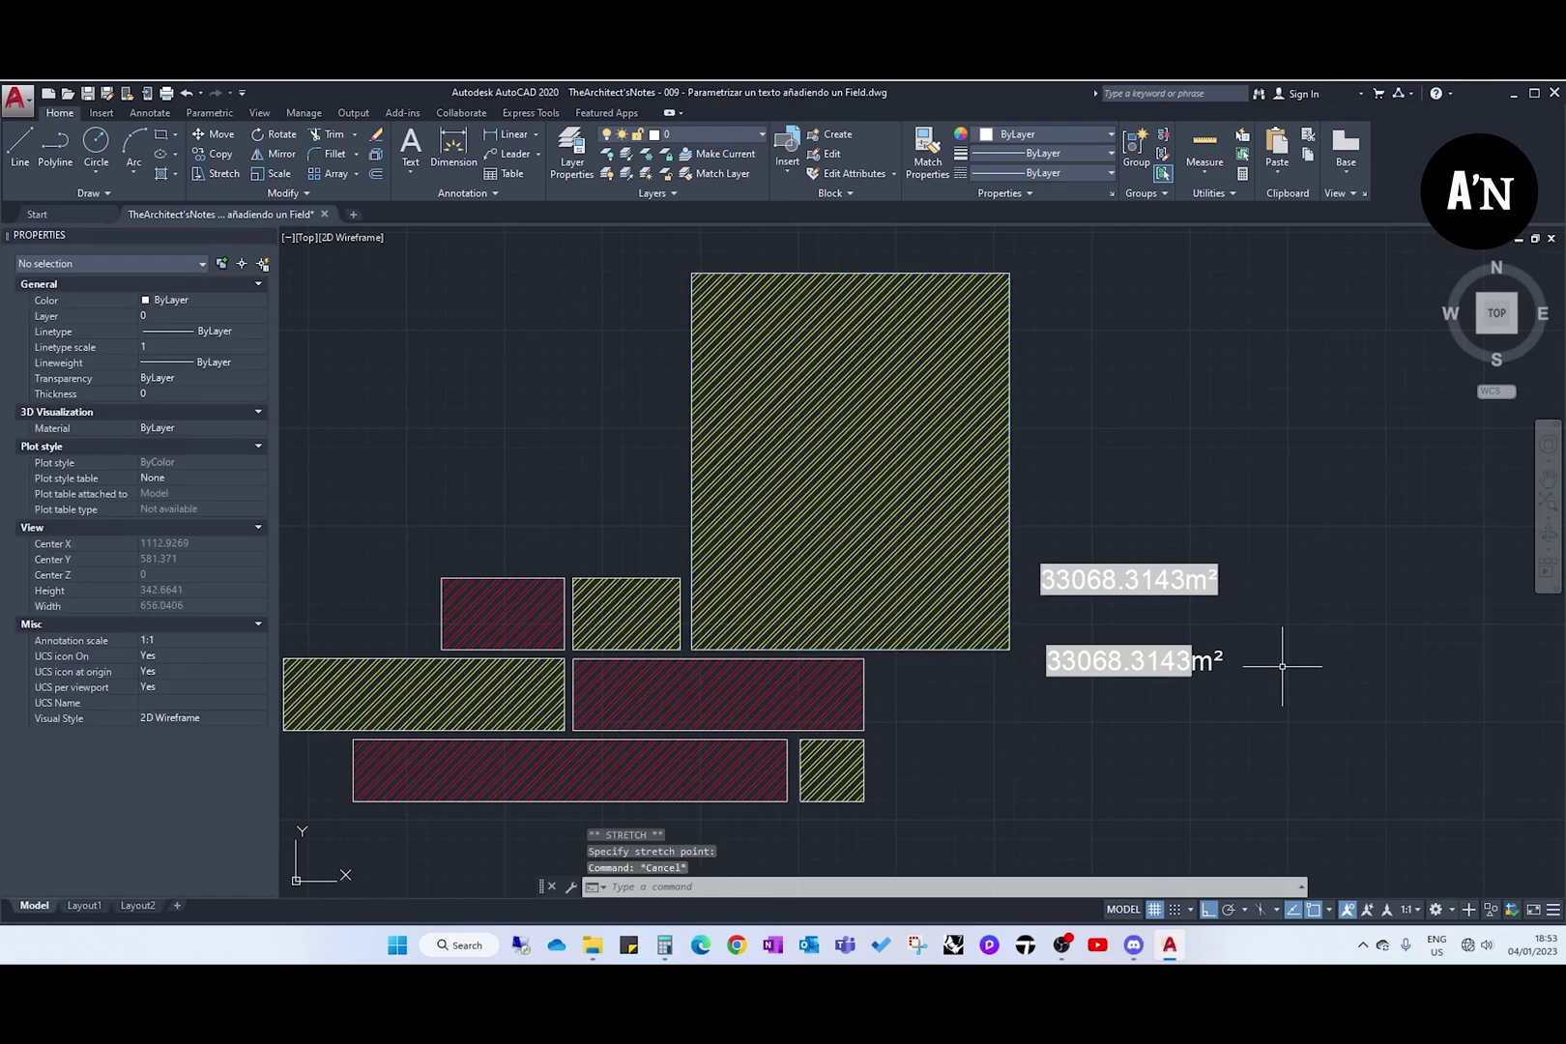
pyautogui.moveTo(1287, 657); pyautogui.dragTo(1117, 682, button='middle')
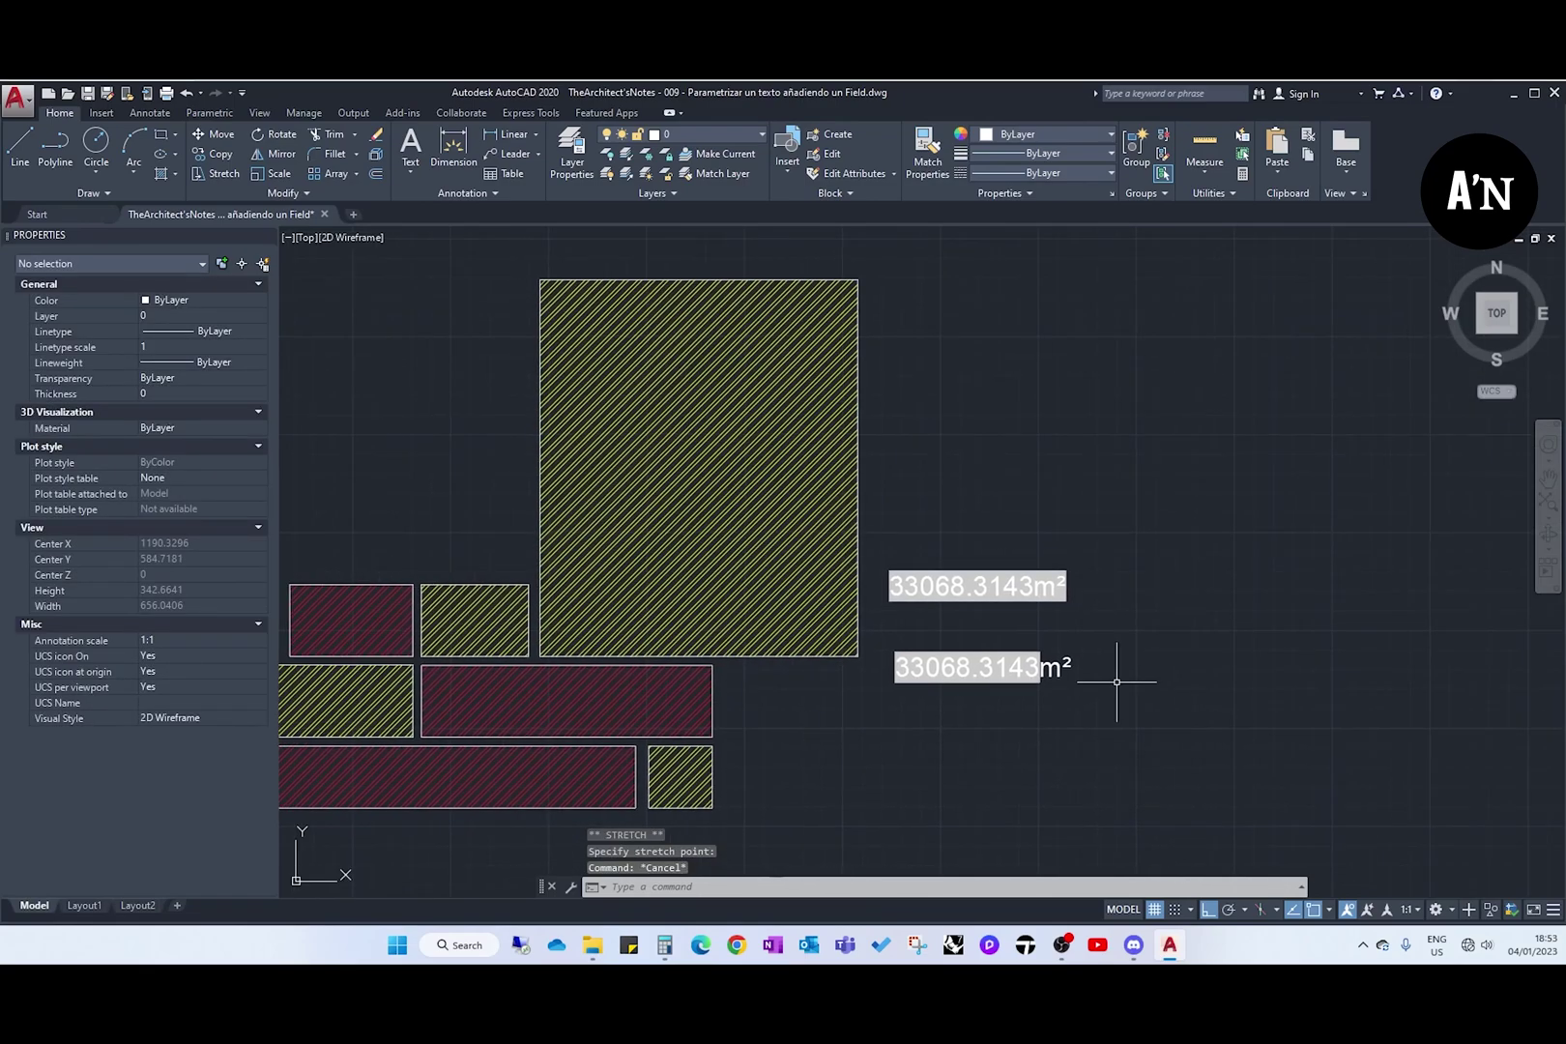
# Step: Run UPDATEFIELD on the lower and upper labels so both read 39500.2574m²
pyautogui.write('updatefield')
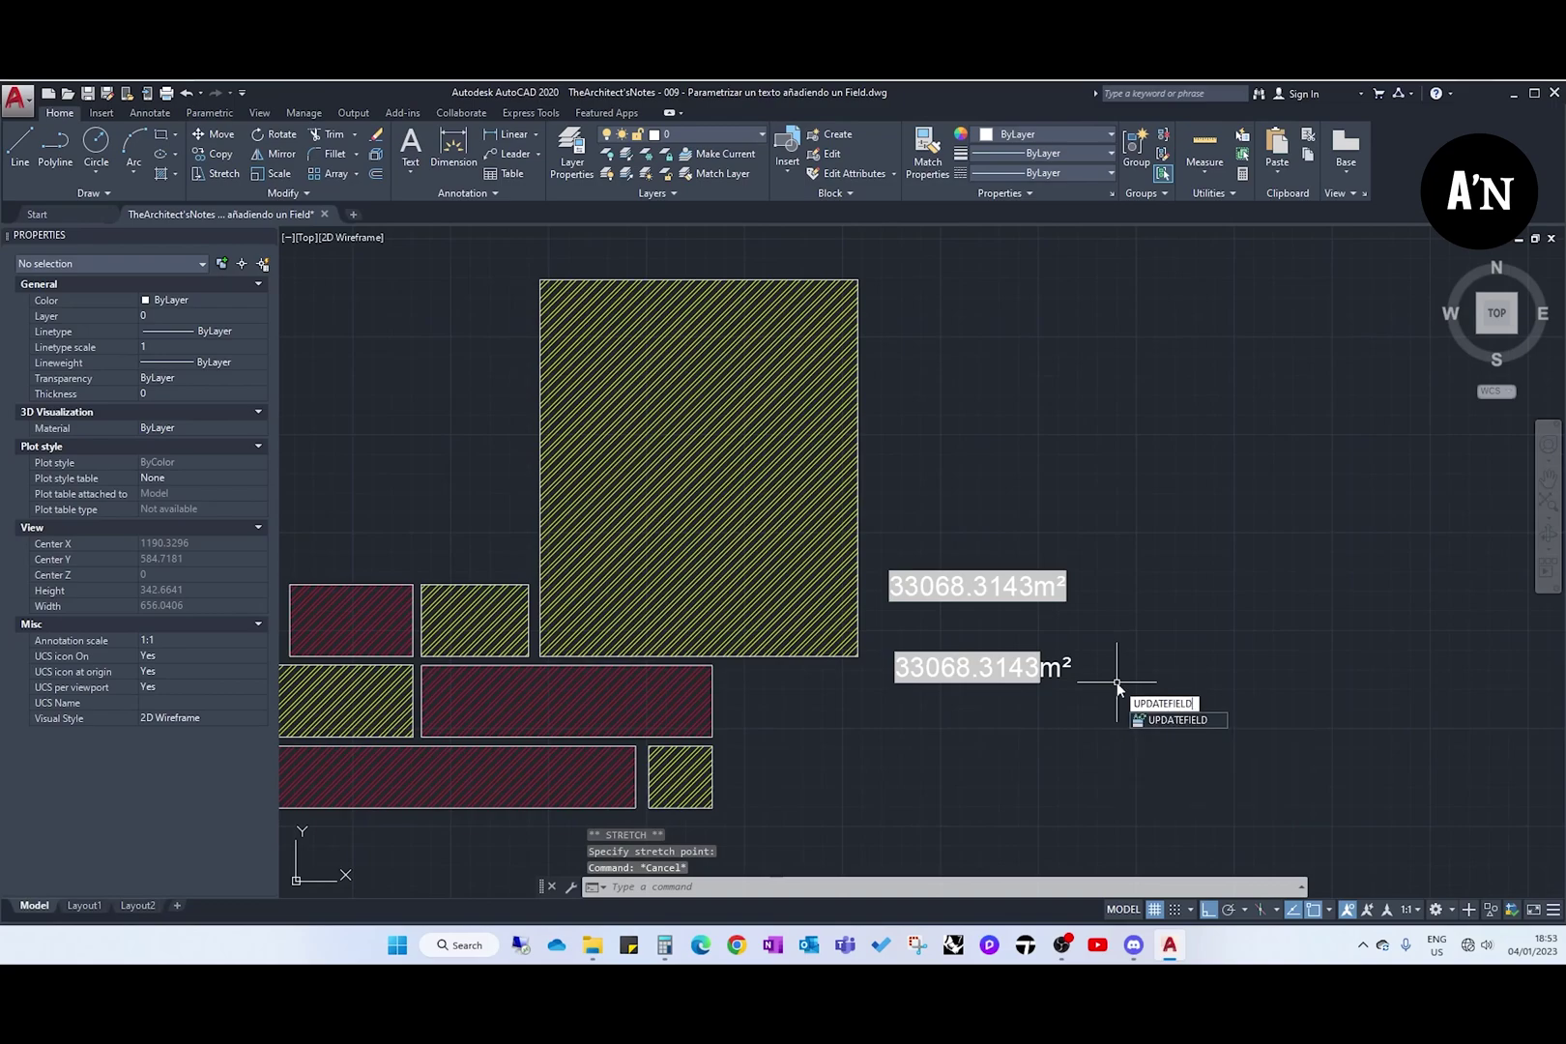
pyautogui.press('Return')
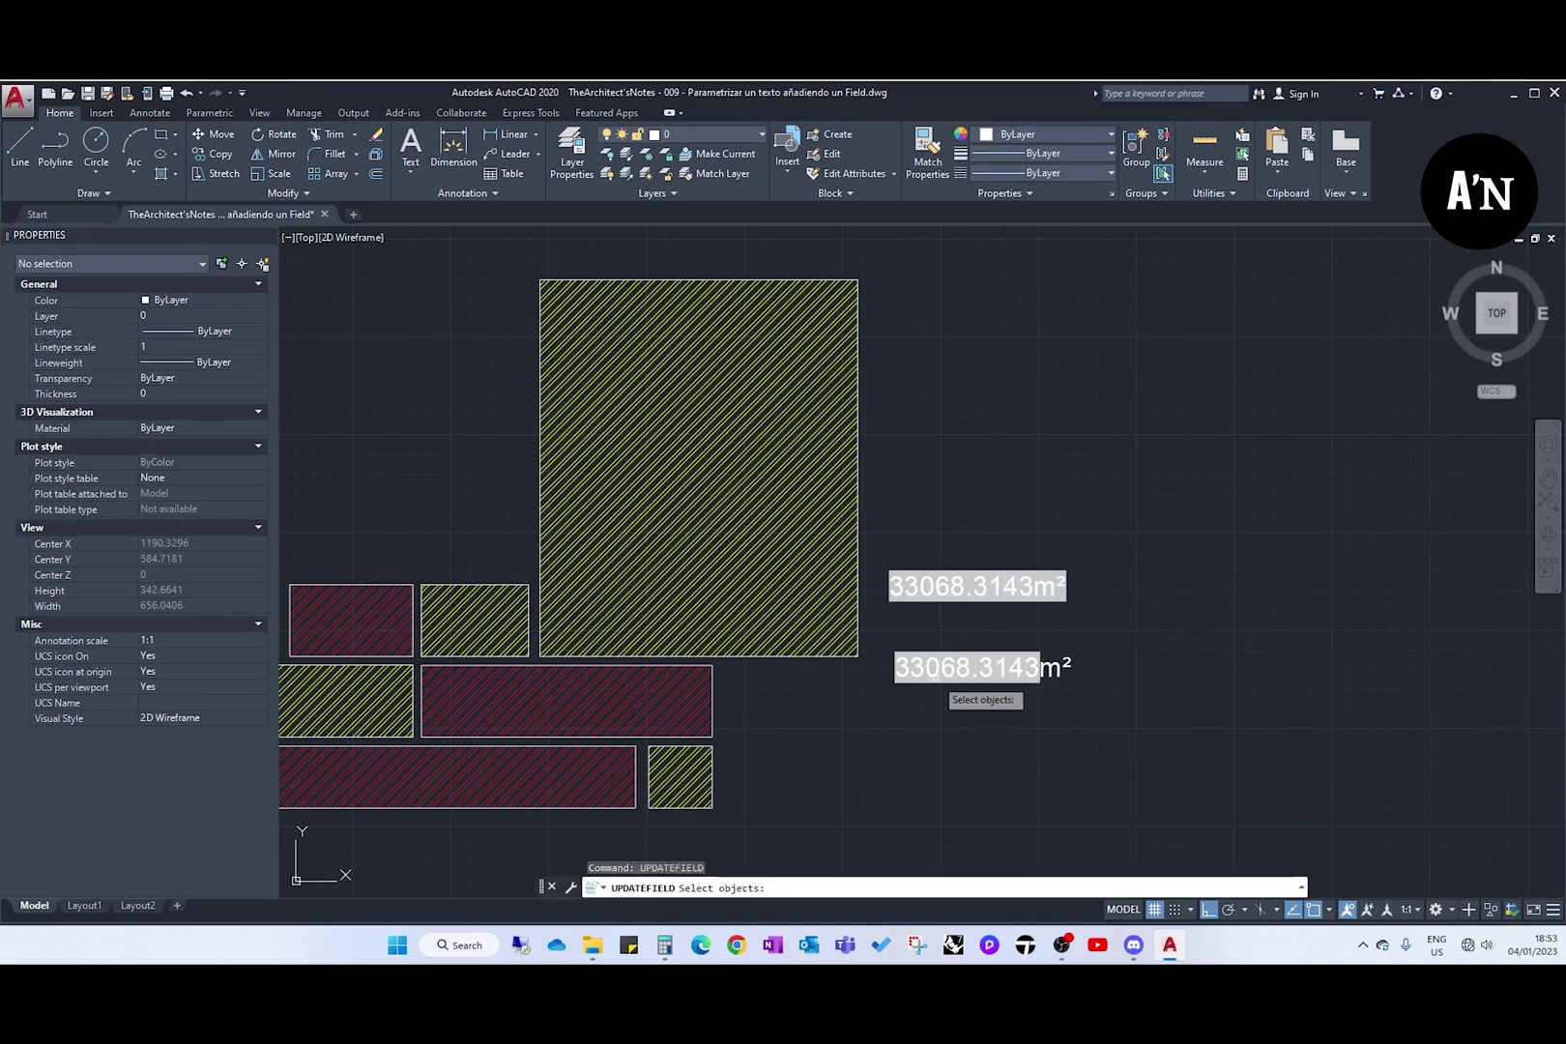
pyautogui.click(936, 669)
pyautogui.press('Return')
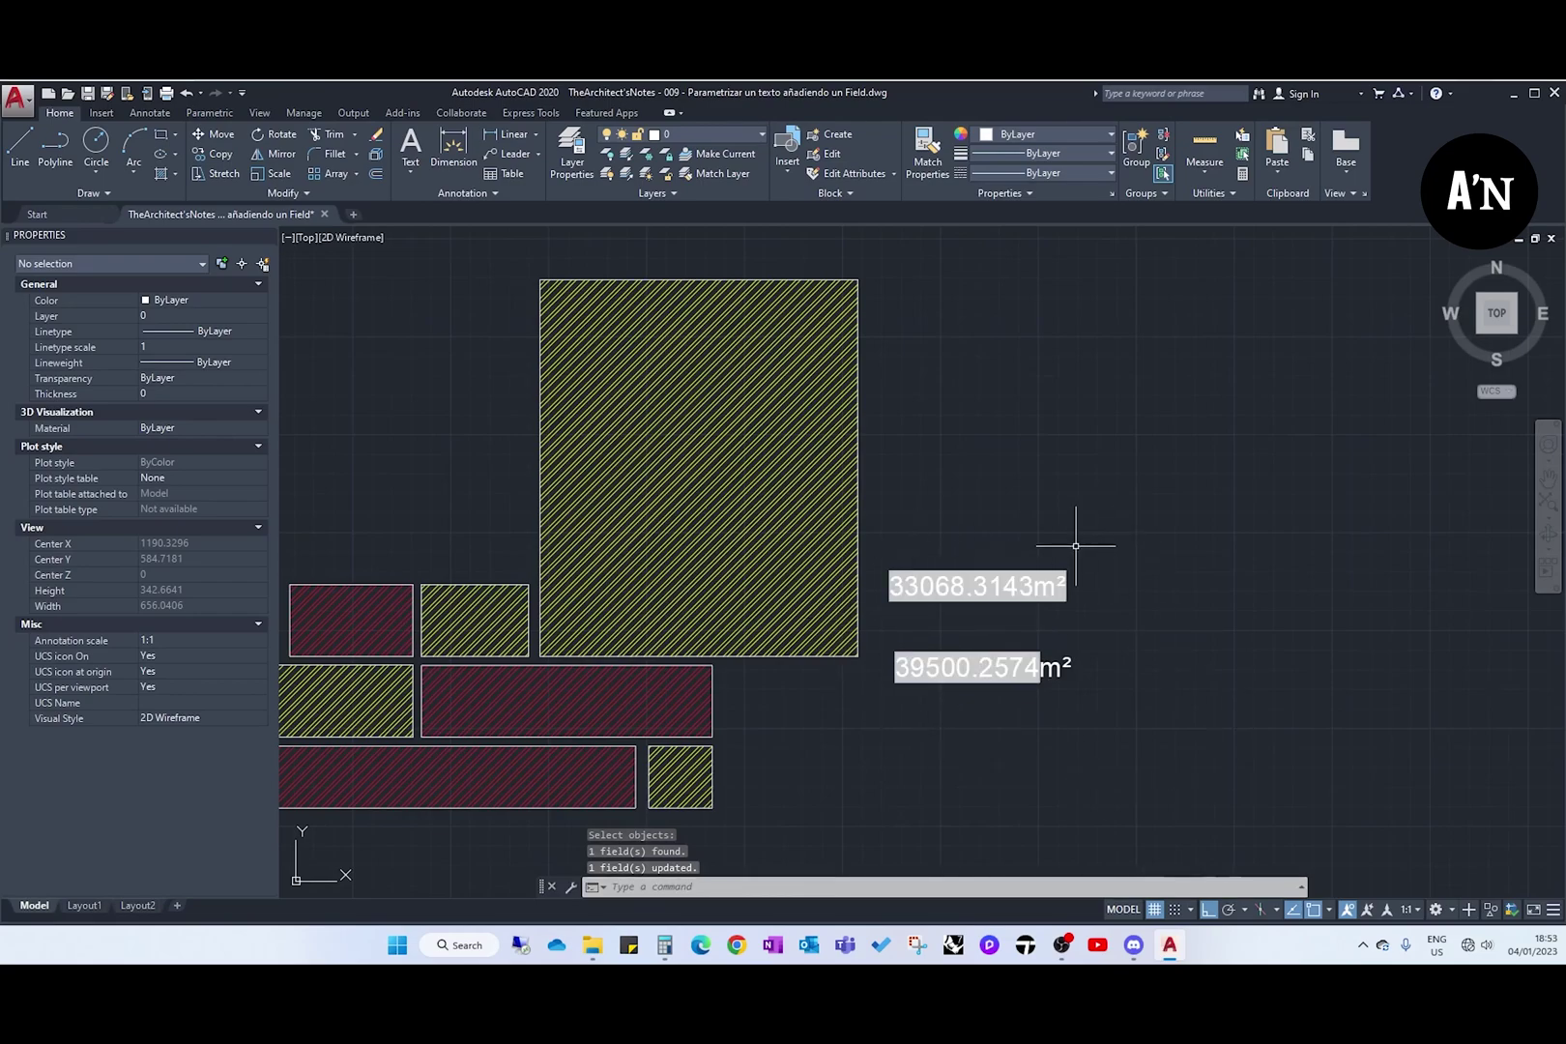
pyautogui.press('Return')
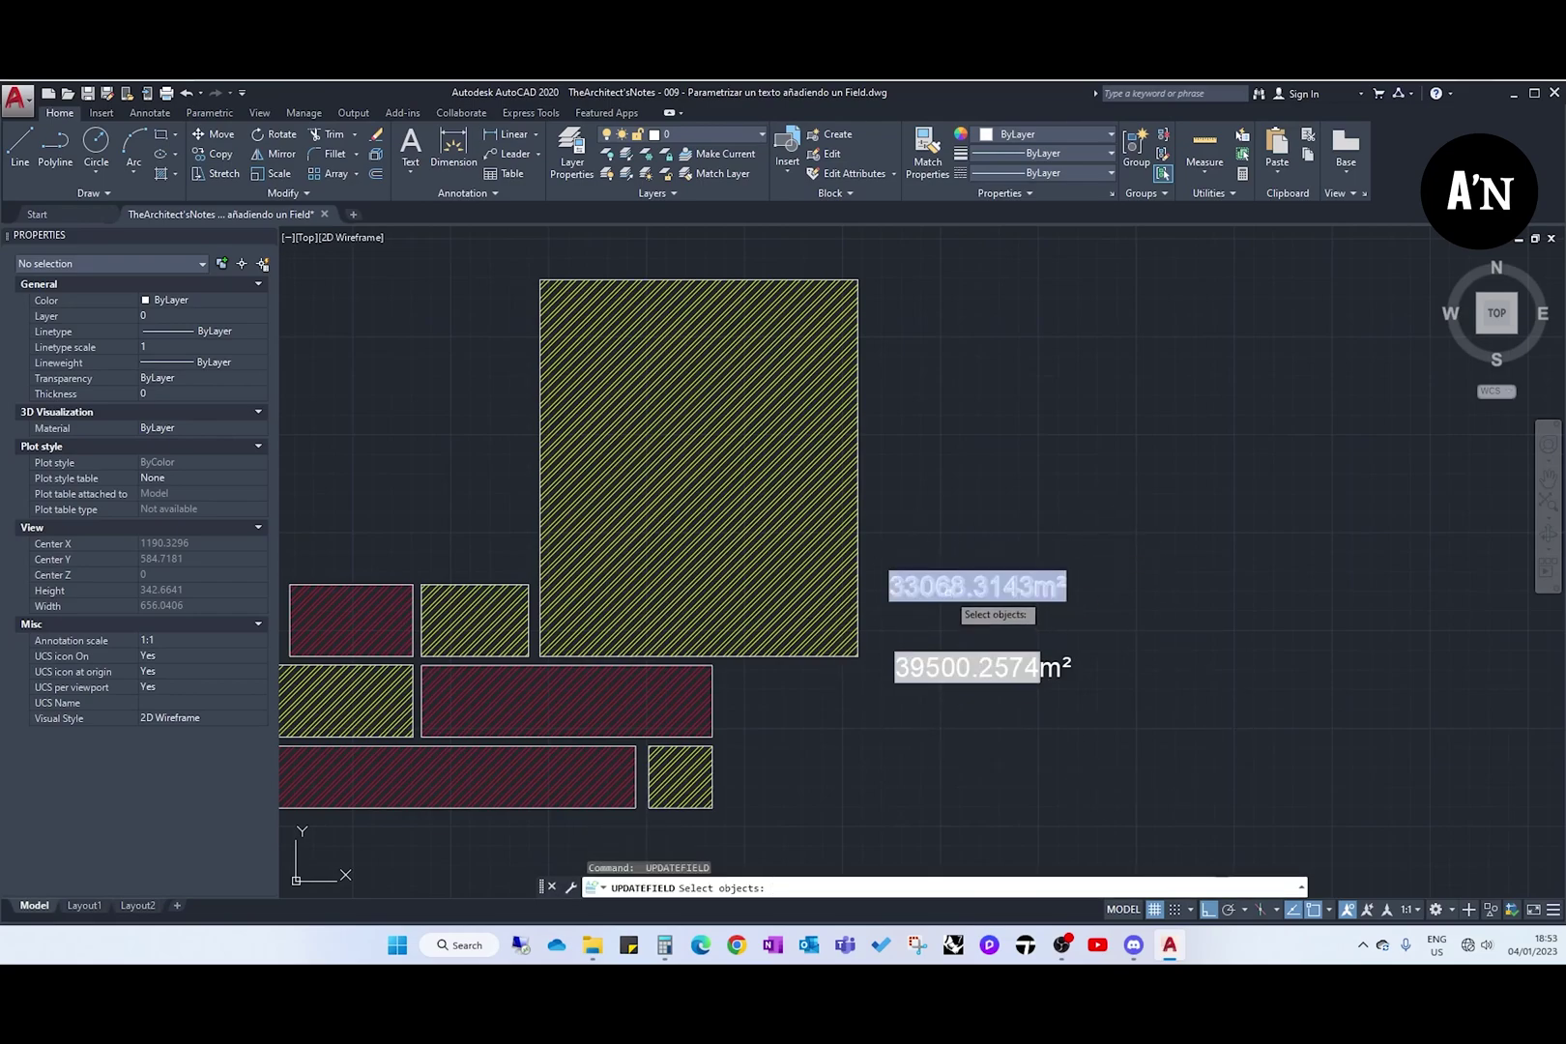
pyautogui.click(978, 586)
pyautogui.press('Return')
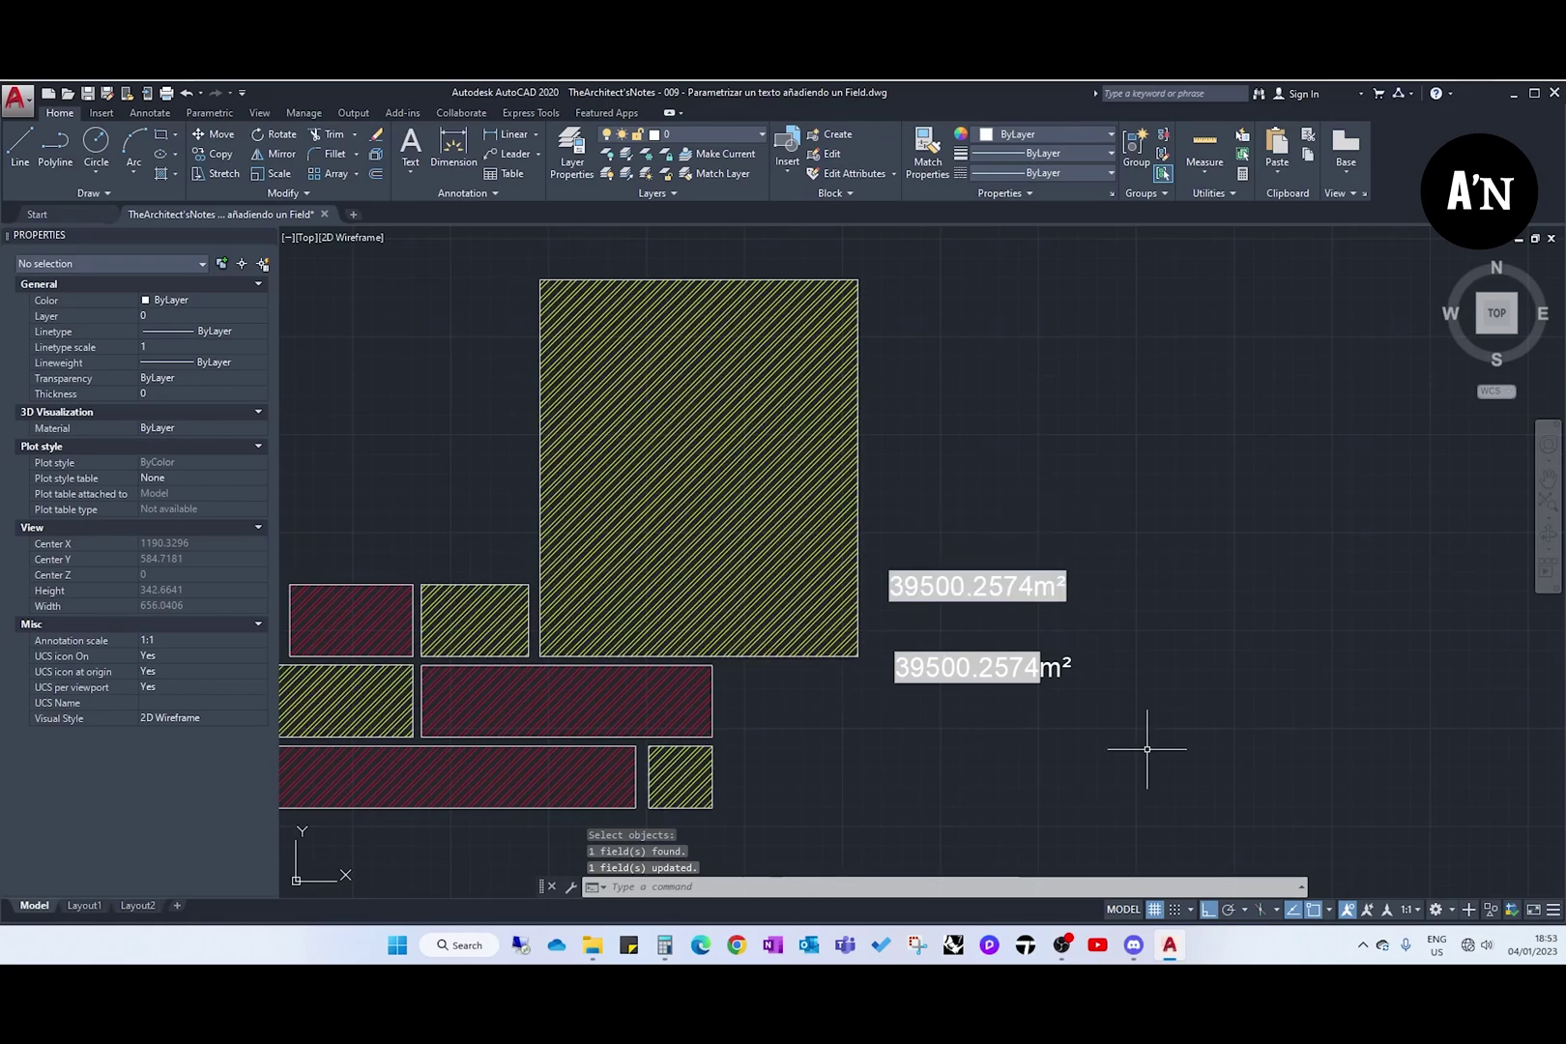
pyautogui.press('Escape')
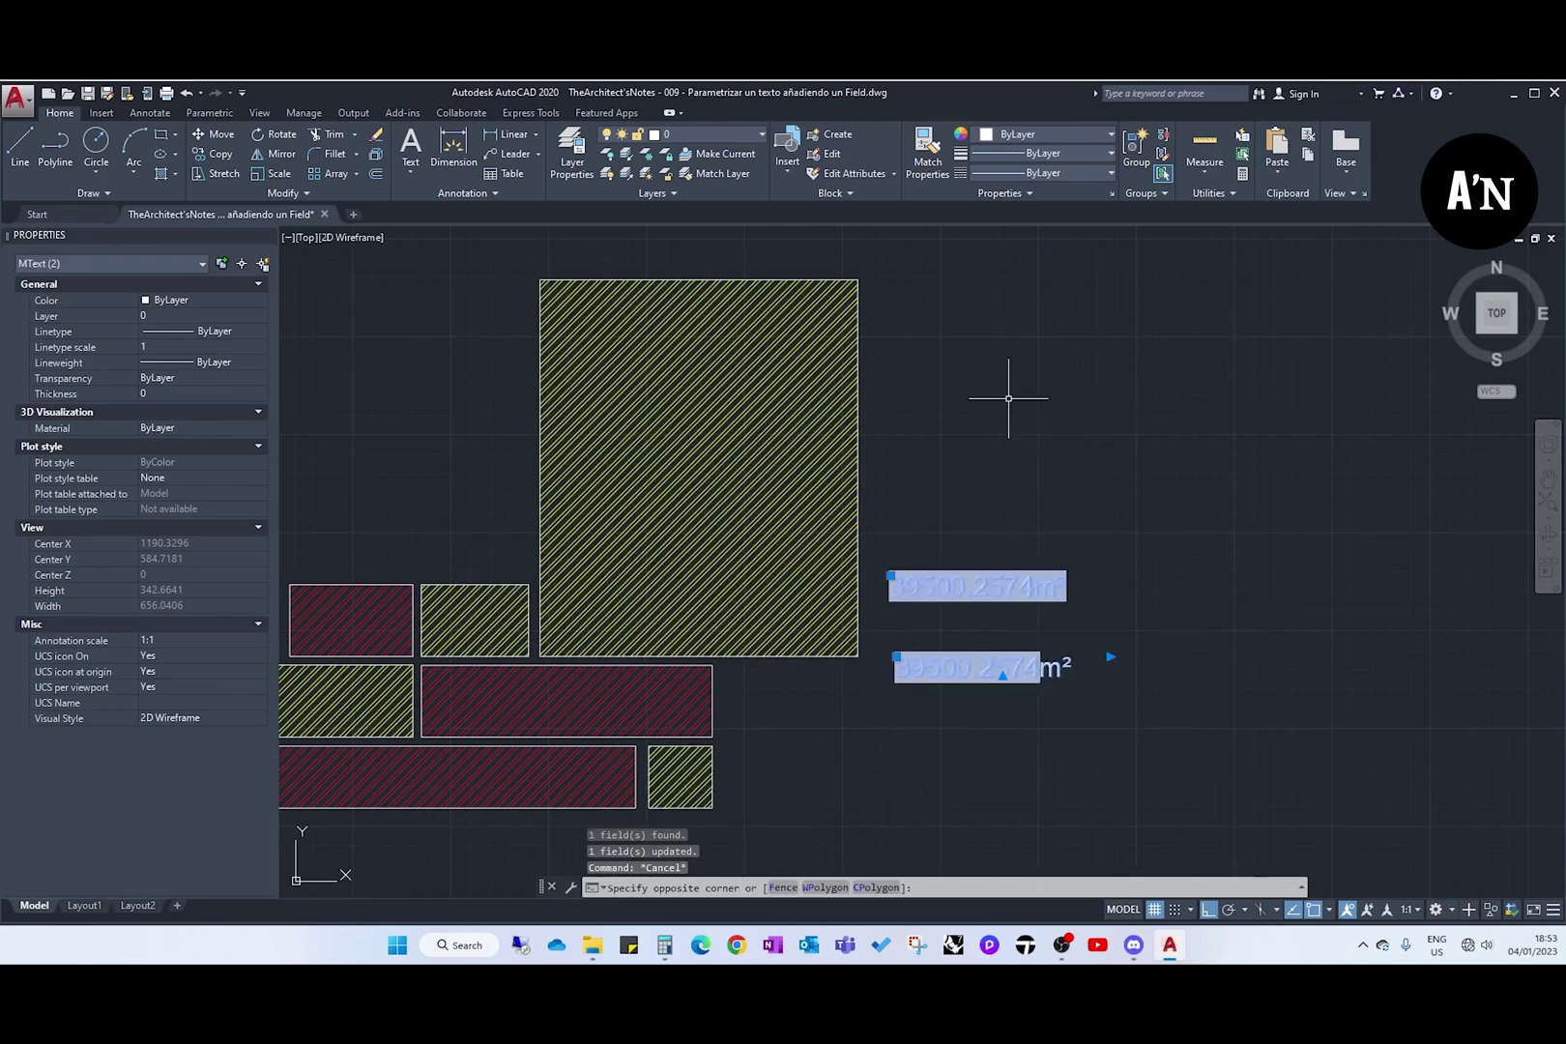
# Step: Window-select and delete both area labels
pyautogui.moveTo(1100, 742); pyautogui.dragTo(1024, 599)
pyautogui.press('Delete')
pyautogui.scroll(-2, 1222, 714)
pyautogui.scroll(-2, 1056, 527)
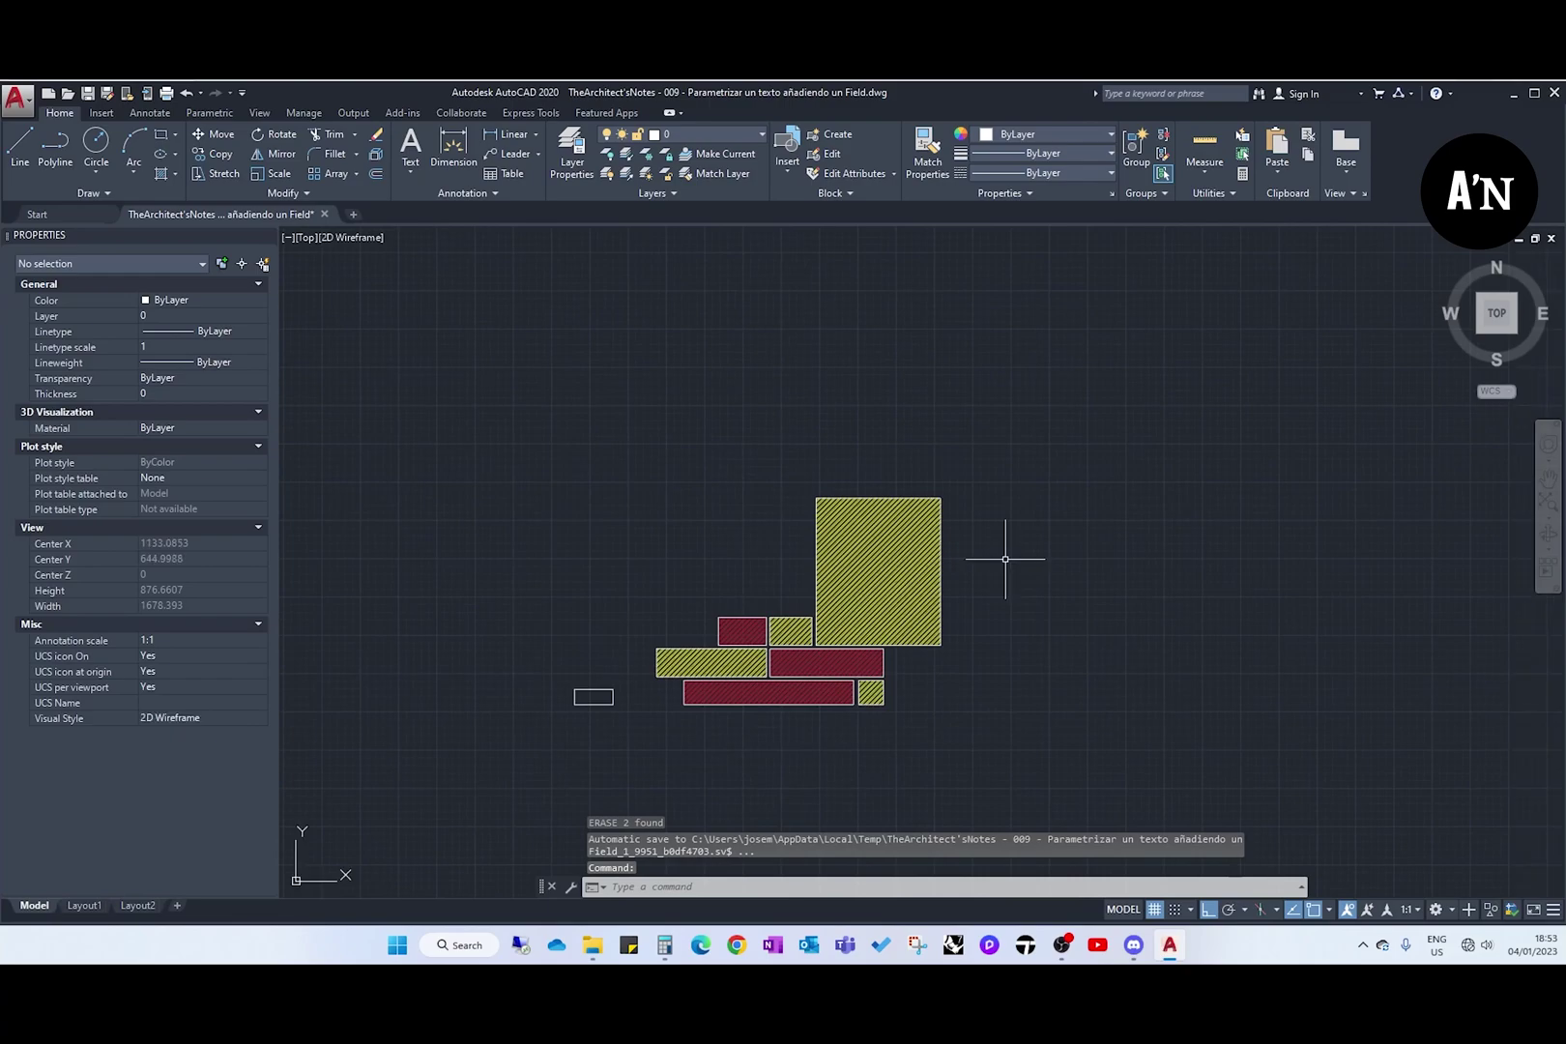
# Step: Erase the yellow hatch with the E command
pyautogui.moveTo(967, 600); pyautogui.dragTo(919, 609, button='middle')
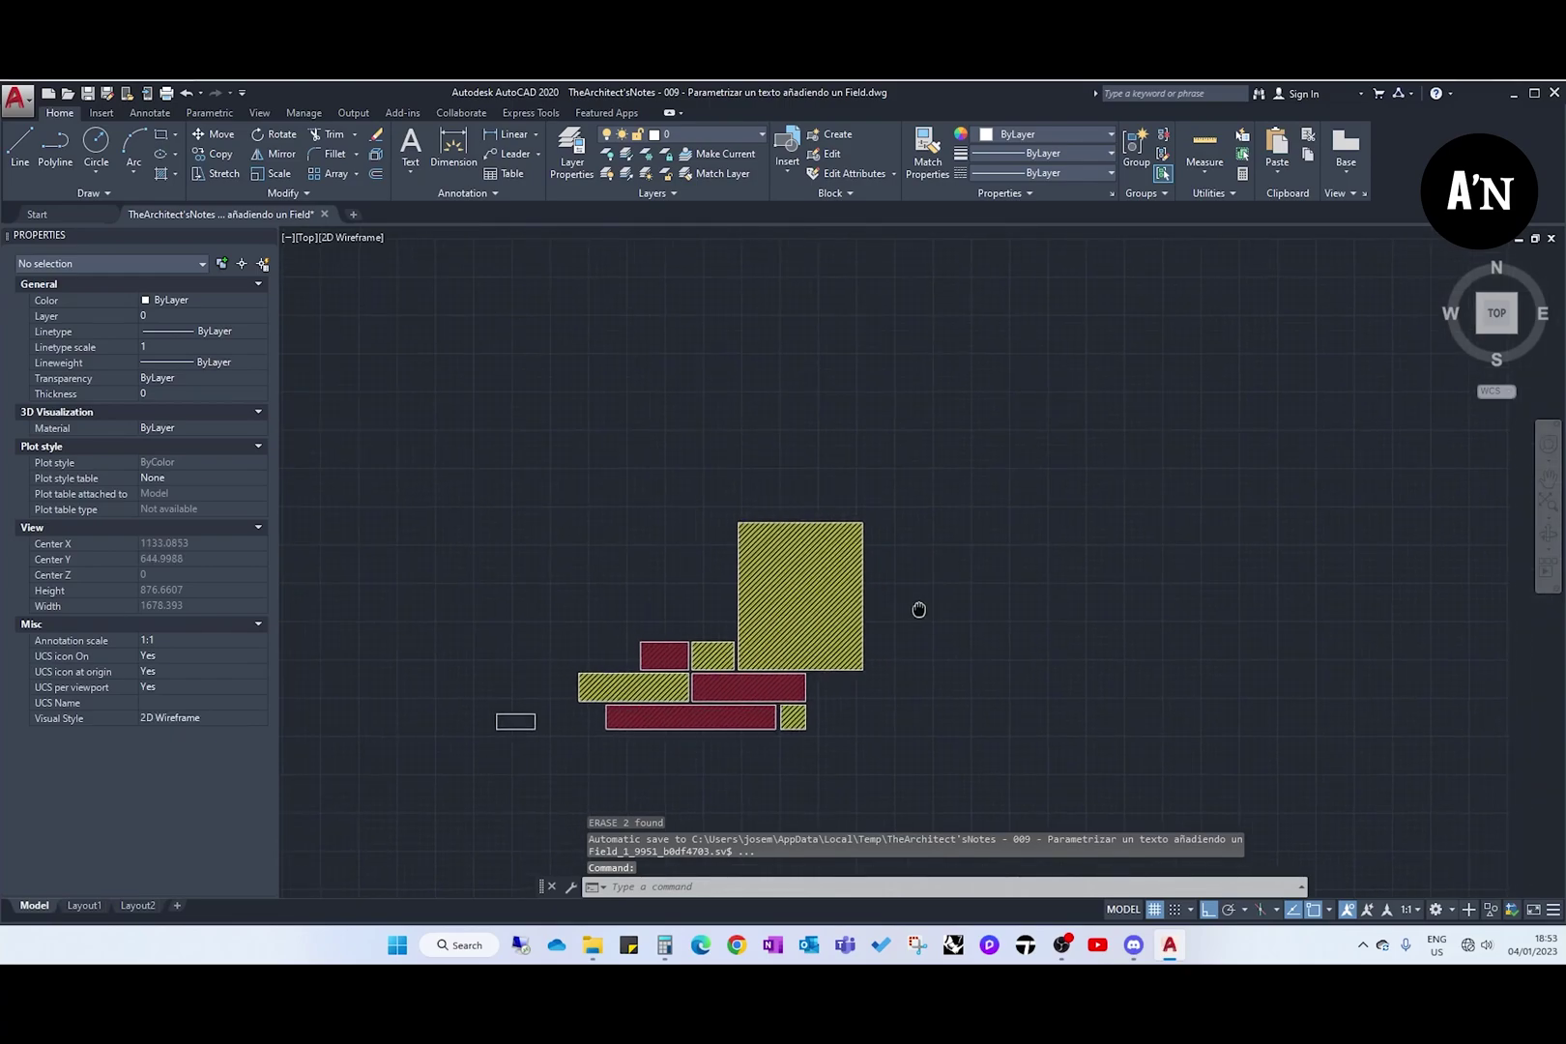
pyautogui.click(829, 580)
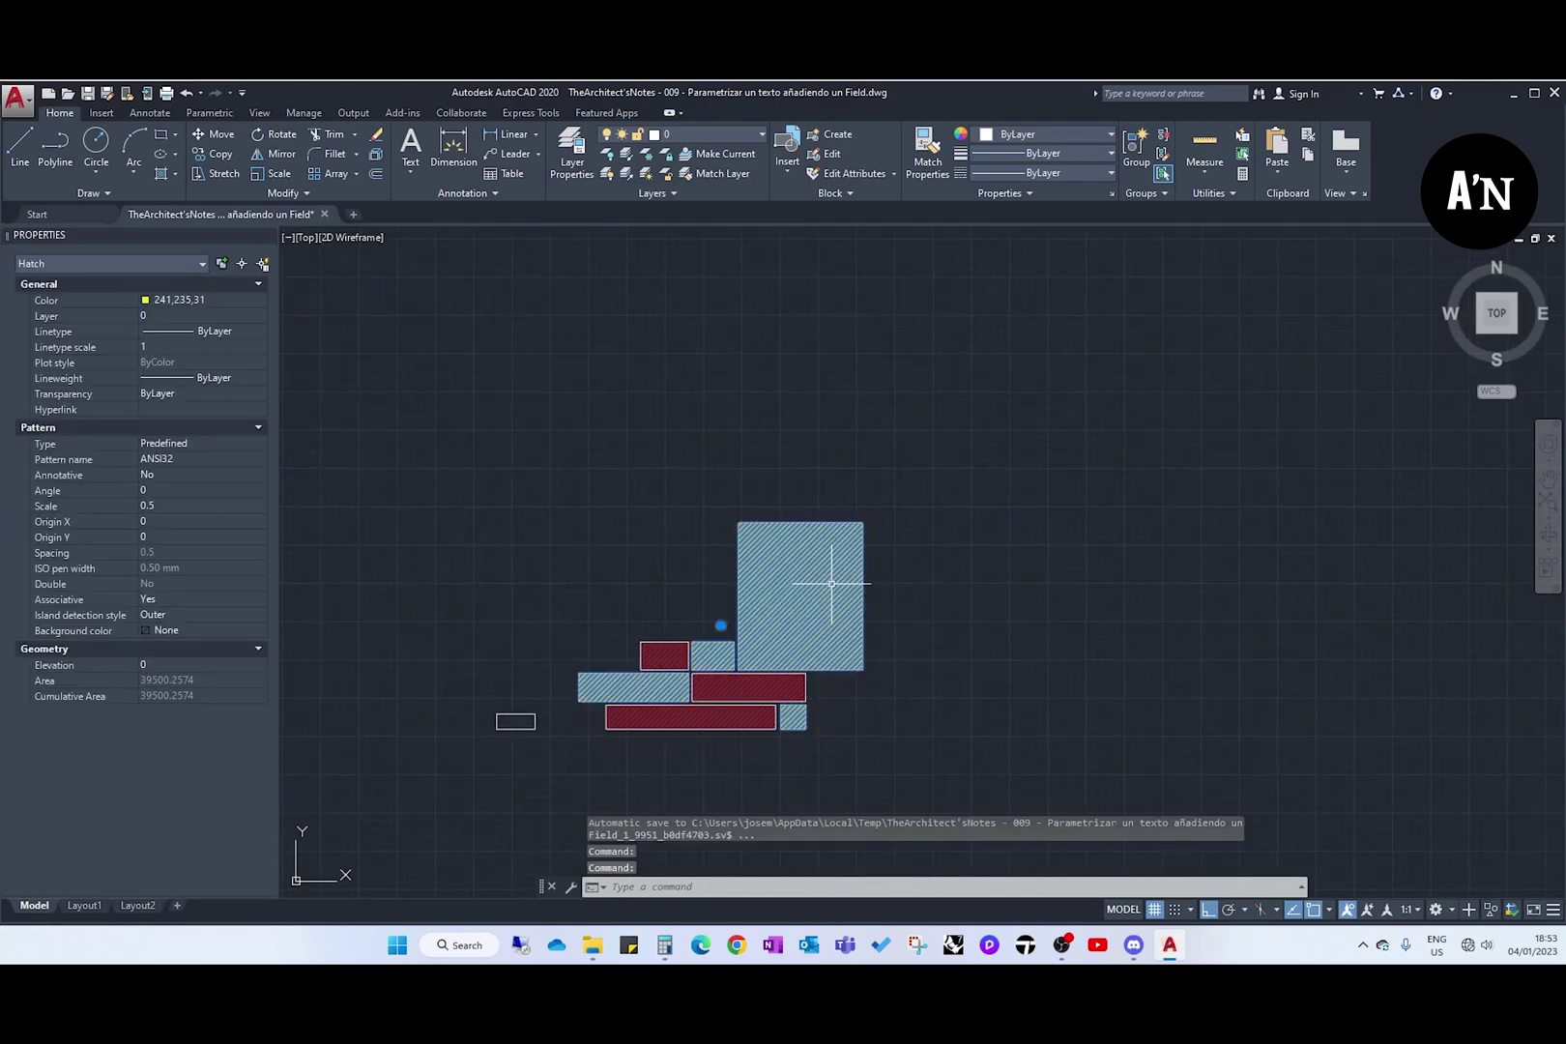
pyautogui.write('e')
pyautogui.press('Return')
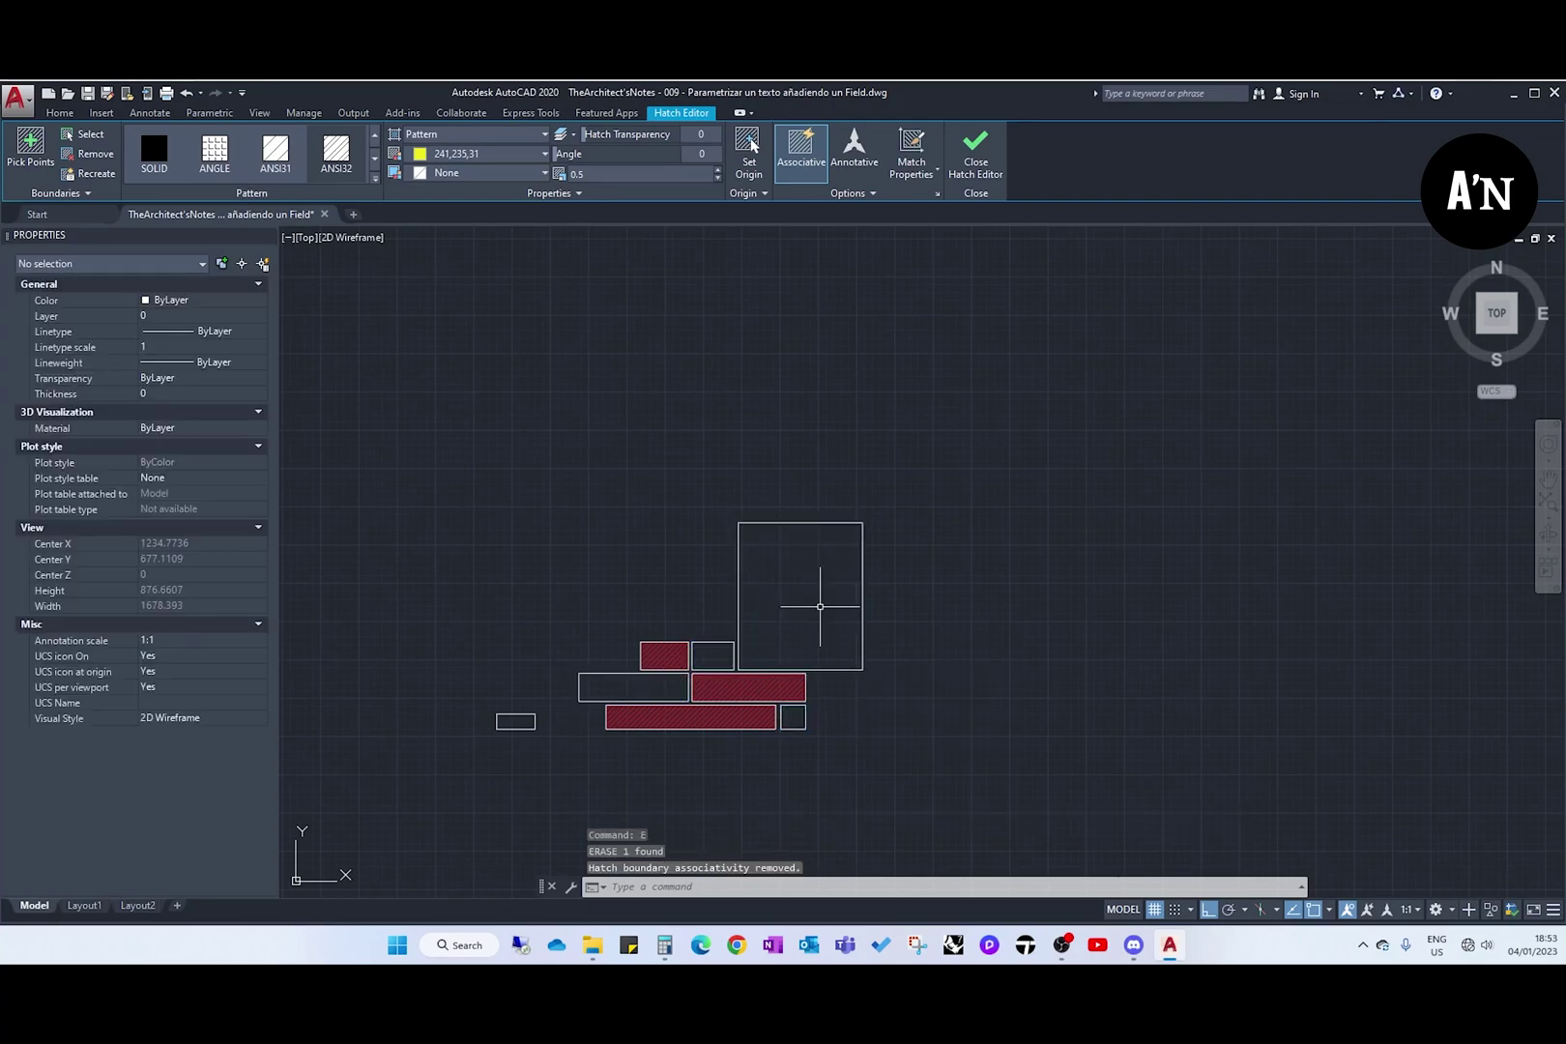
# Step: Draw a new rectangle with RECTANG to the right of the existing shapes
pyautogui.moveTo(993, 594); pyautogui.dragTo(930, 607, button='middle')
pyautogui.write('rec')
pyautogui.press('Return')
pyautogui.click(954, 645)
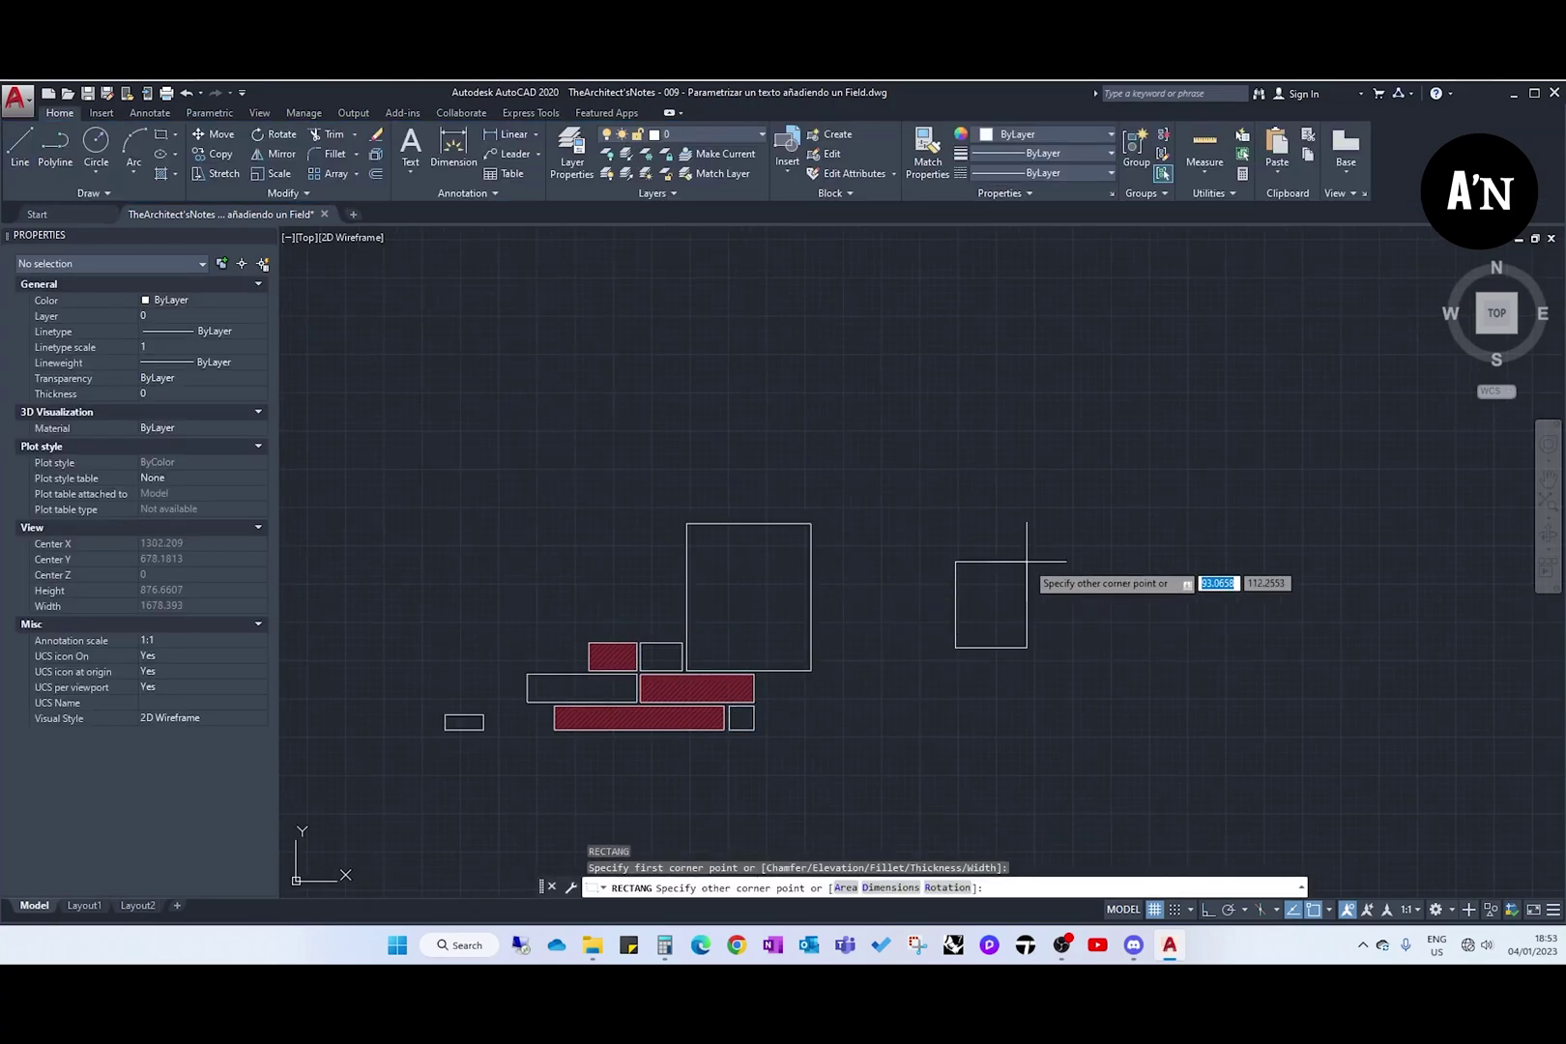
pyautogui.press('Escape')
pyautogui.moveTo(1081, 644); pyautogui.dragTo(1025, 653, button='middle')
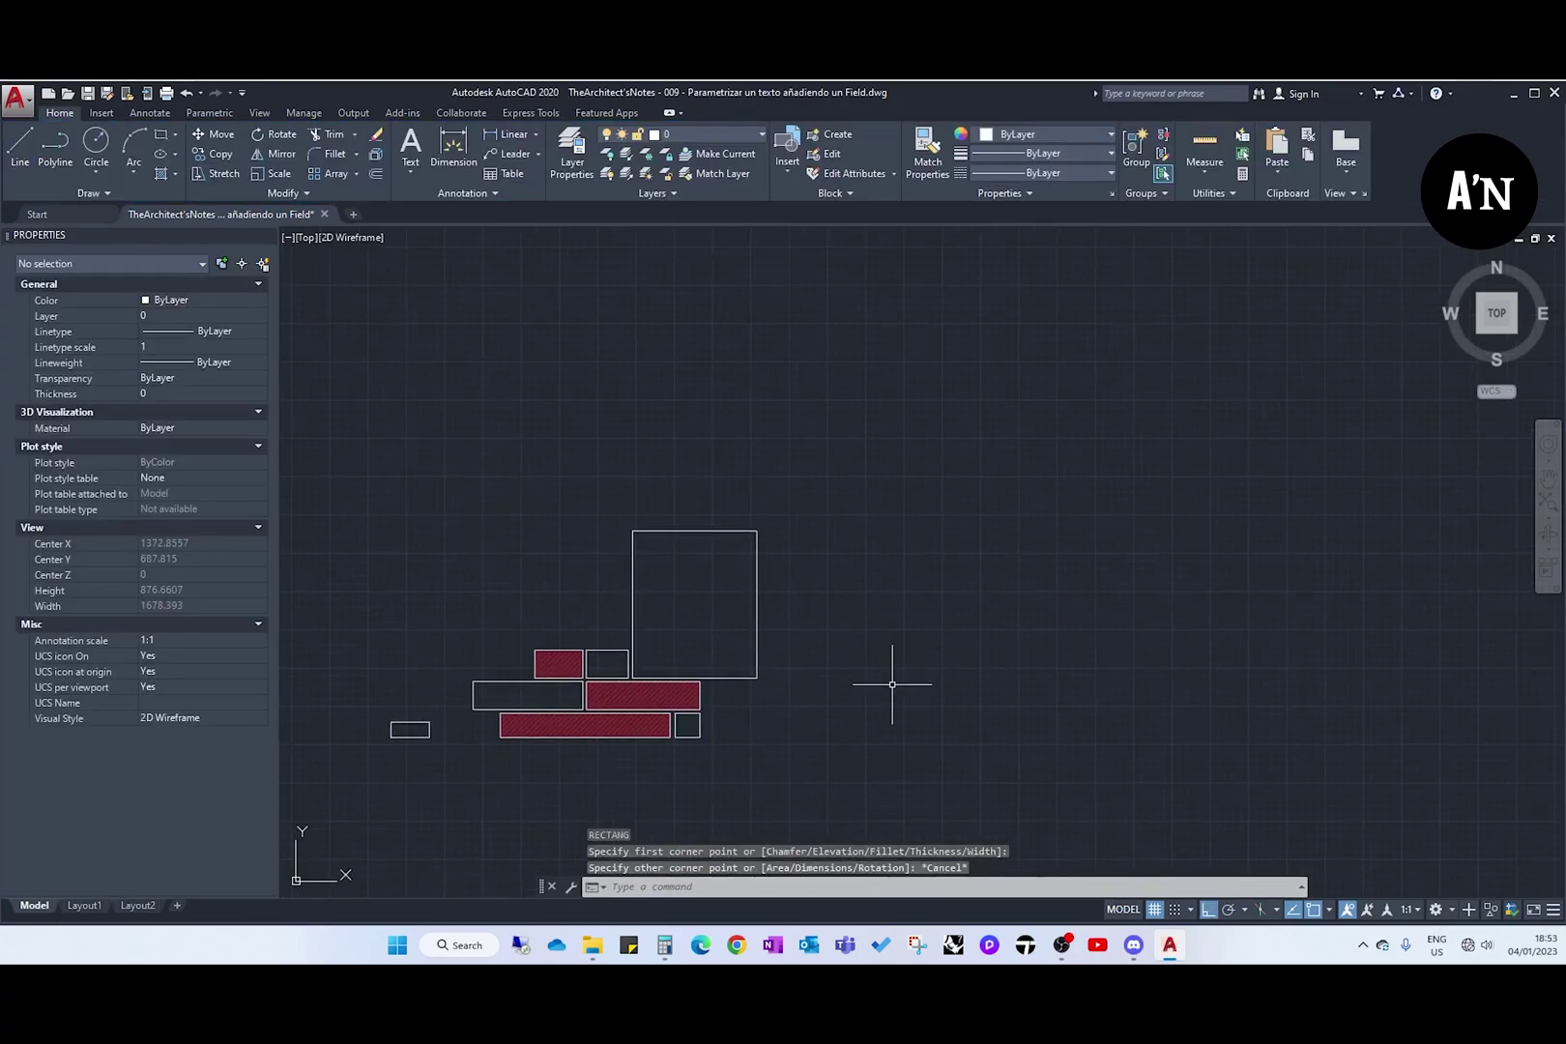
pyautogui.moveTo(834, 661); pyautogui.dragTo(774, 691, button='middle')
pyautogui.write('rec')
pyautogui.press('Return')
pyautogui.click(836, 694)
pyautogui.click(951, 571)
# Step: Start a multiline text label with the MT command
pyautogui.scroll(2, 974, 670)
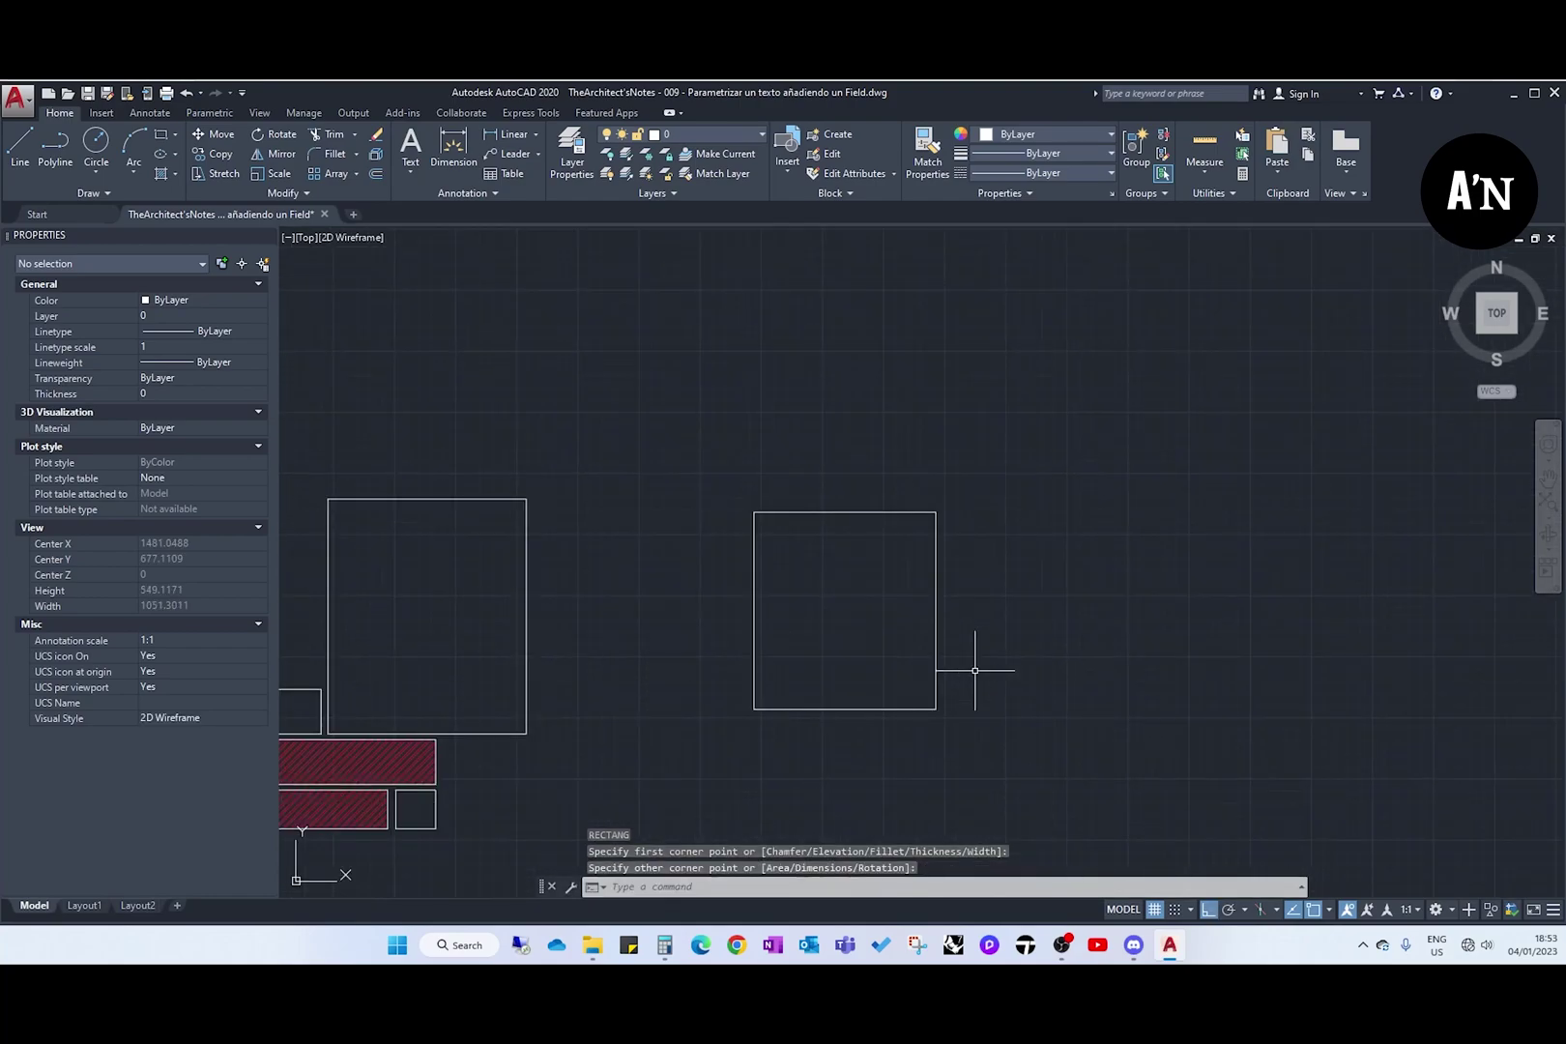
pyautogui.write('mt')
pyautogui.press('Return')
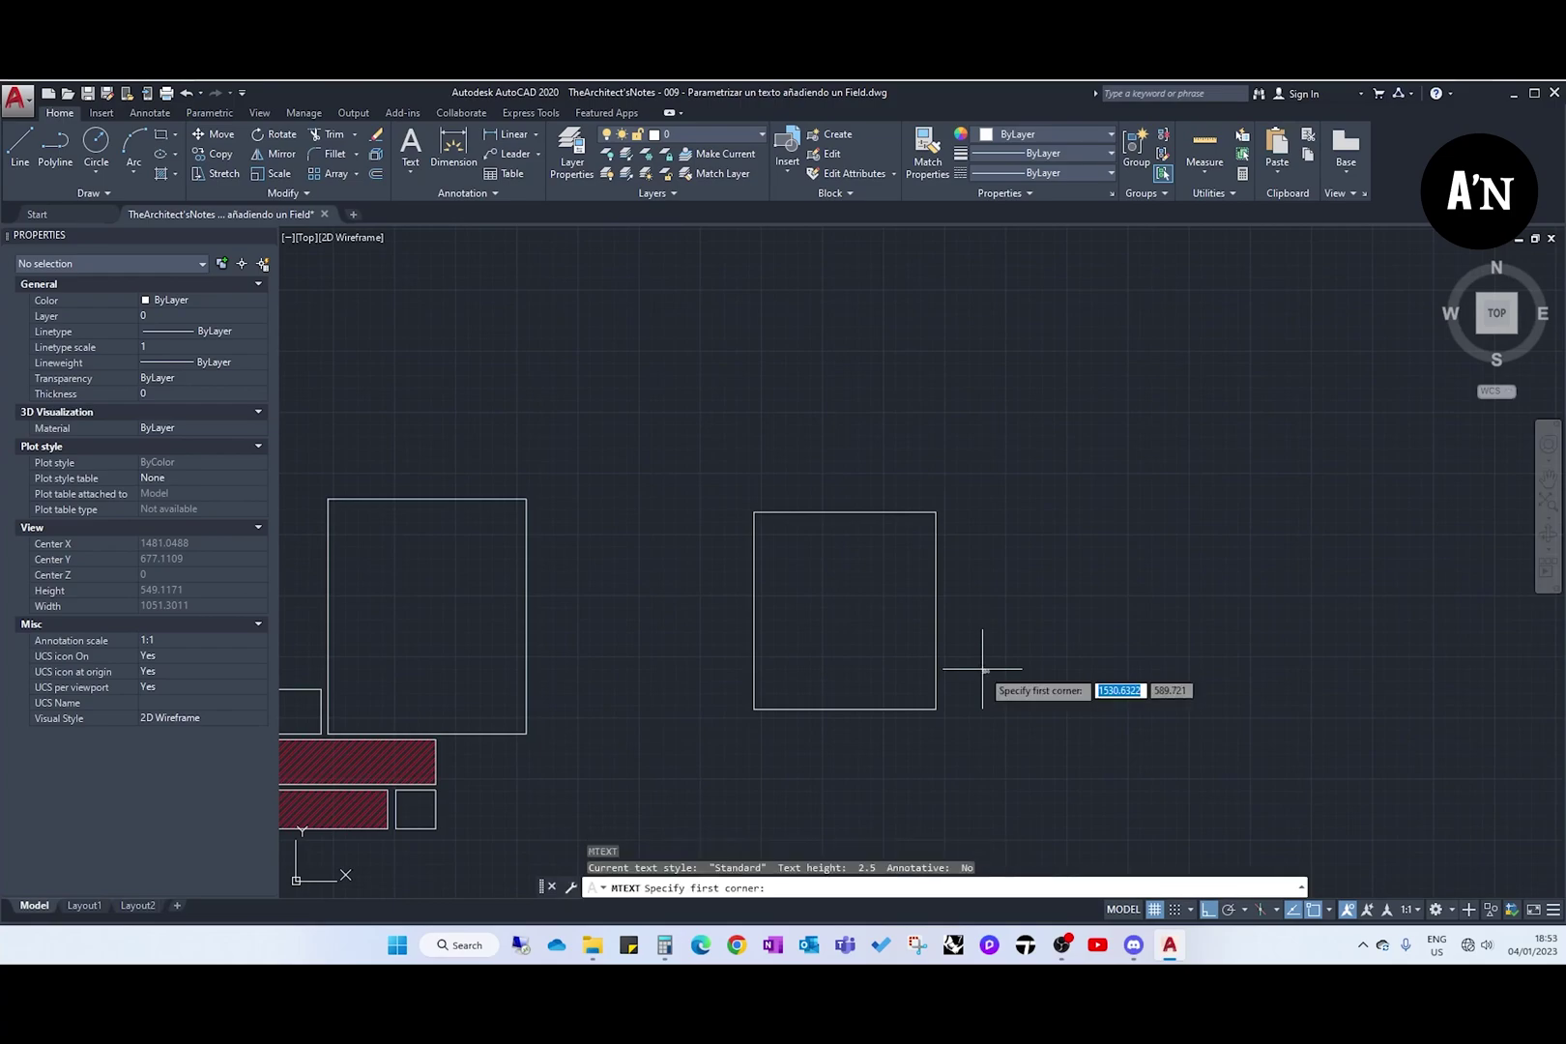
# Step: Place a height-10 text box beside the new rectangle reading 'area m2'
pyautogui.click(984, 583)
pyautogui.click(1117, 624)
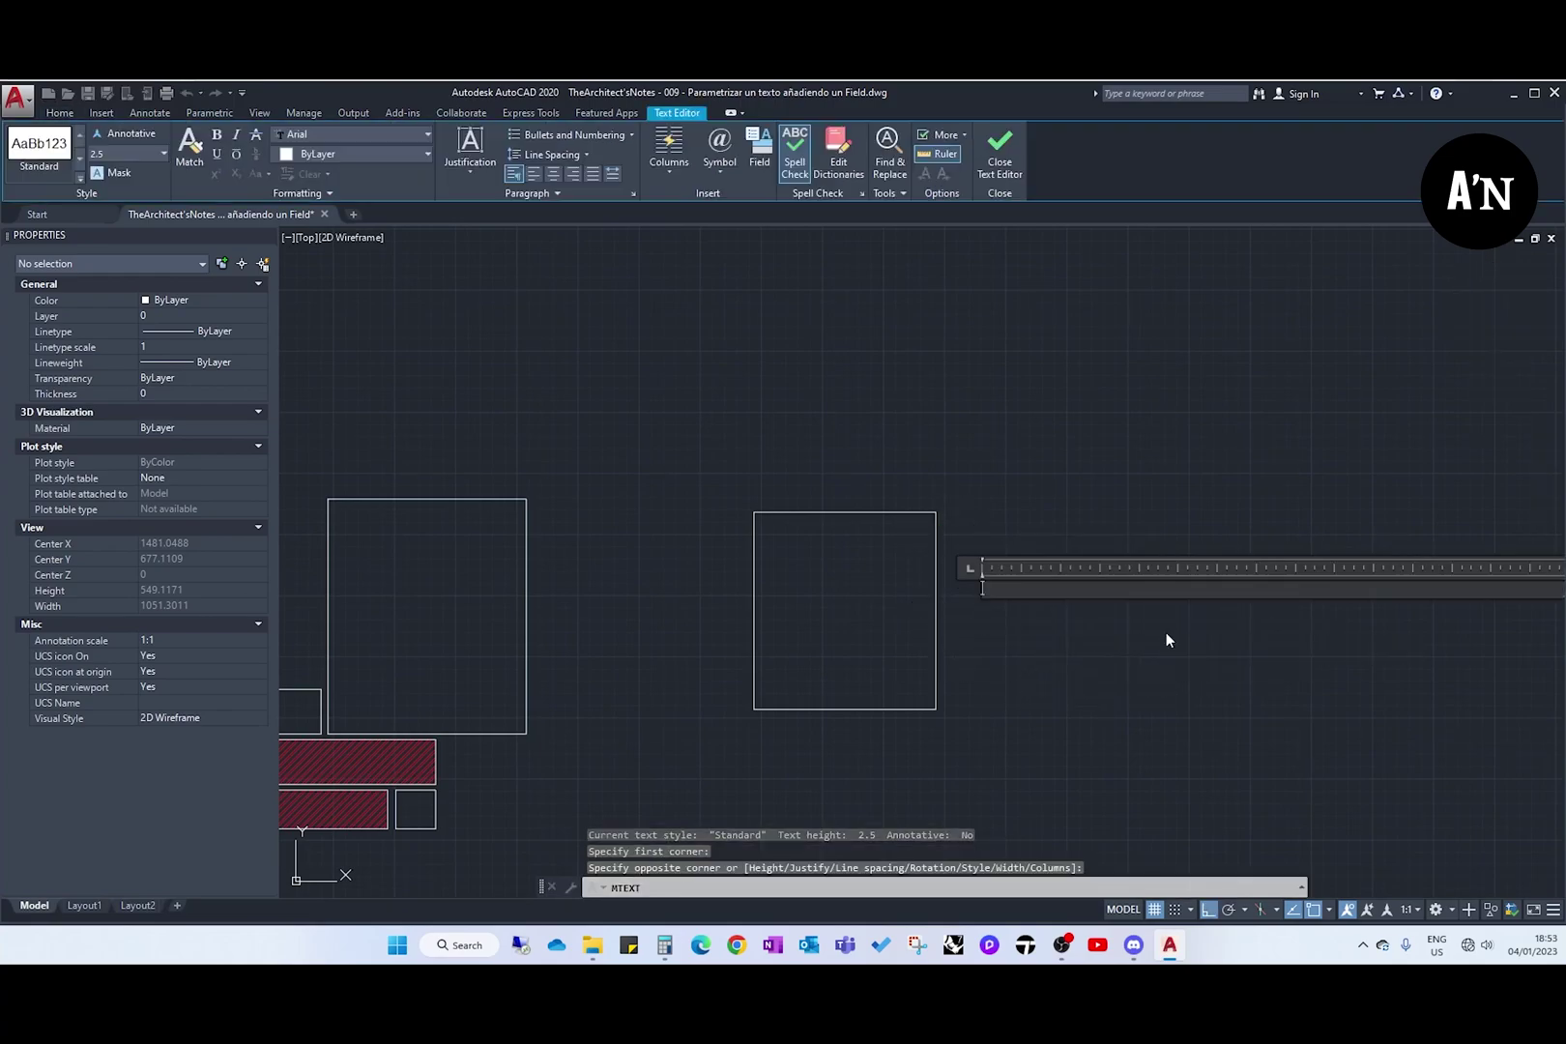
pyautogui.press('Return')
pyautogui.write('area m2')
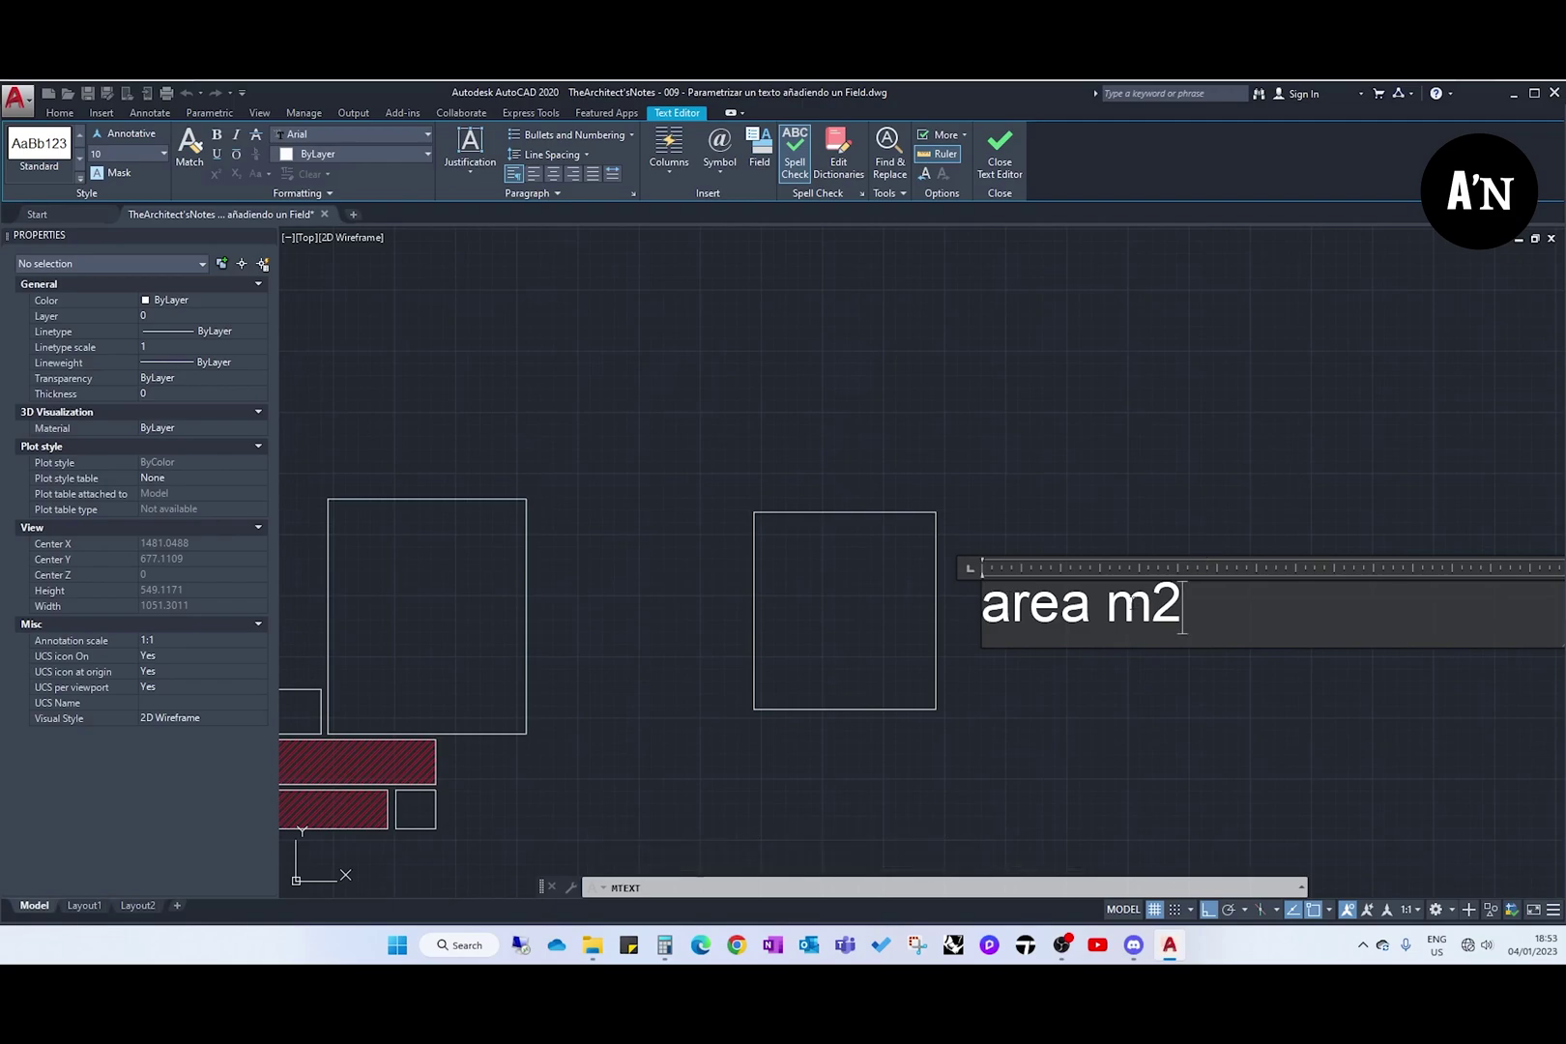
# Step: Select the word 'area' and begin inserting an Object field from the drawing
pyautogui.moveTo(1102, 611); pyautogui.dragTo(982, 609)
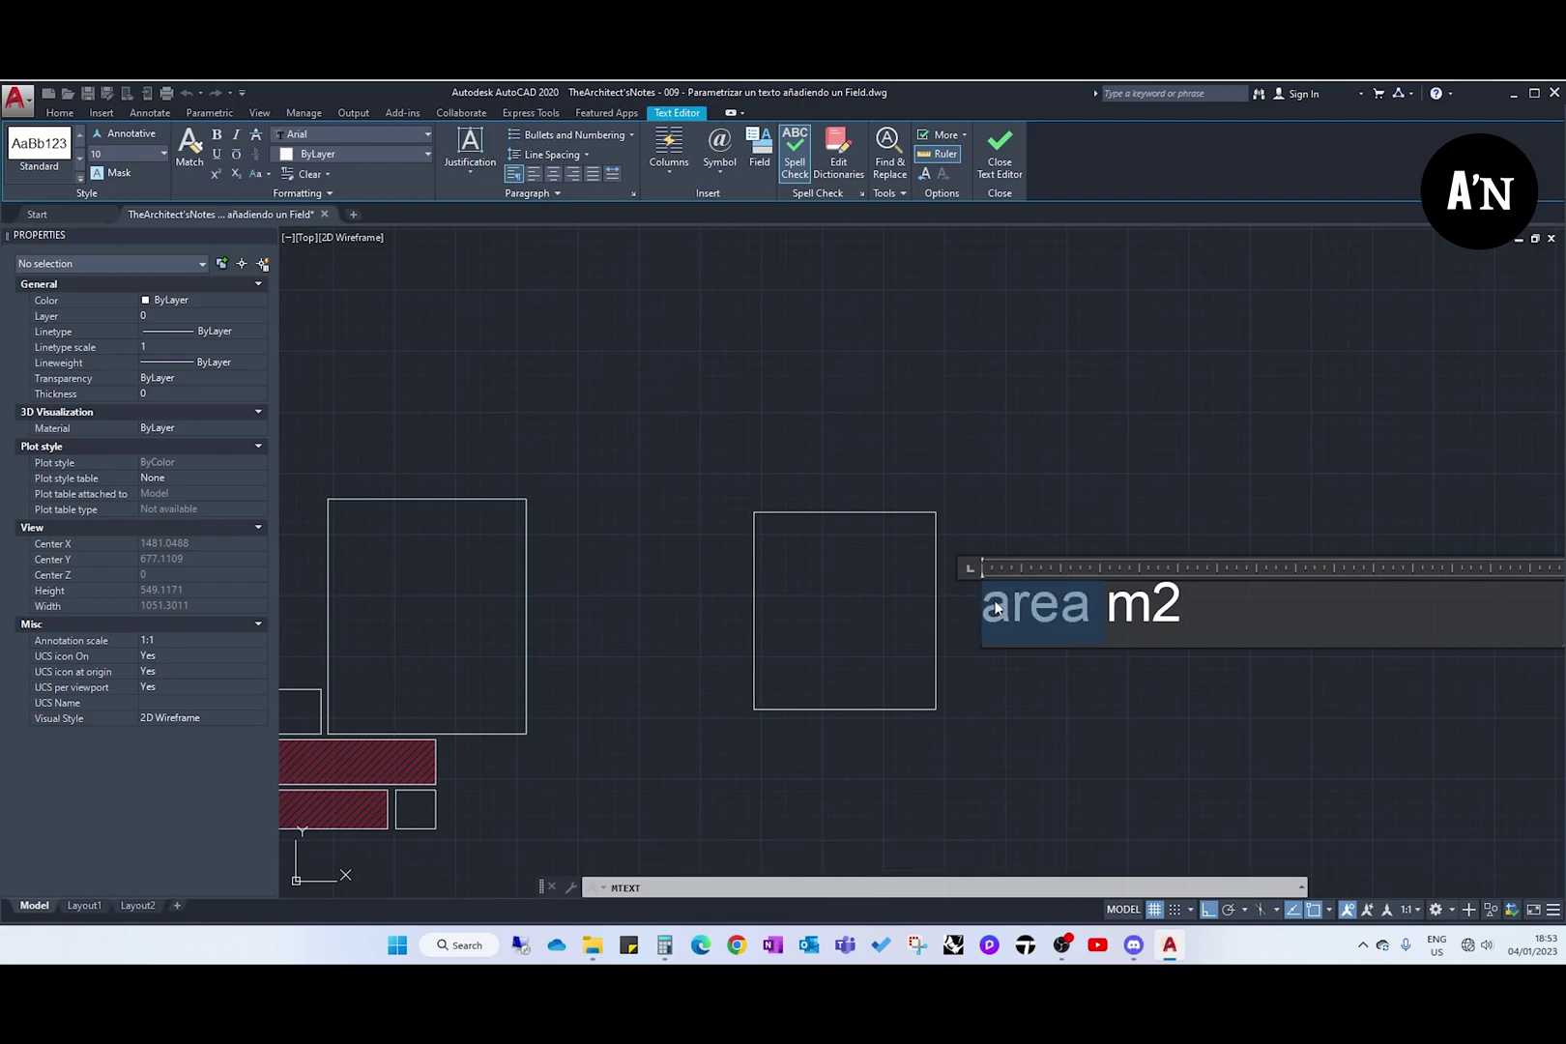
pyautogui.hotkey('ctrl', 'f')
pyautogui.click(578, 408)
pyautogui.click(847, 344)
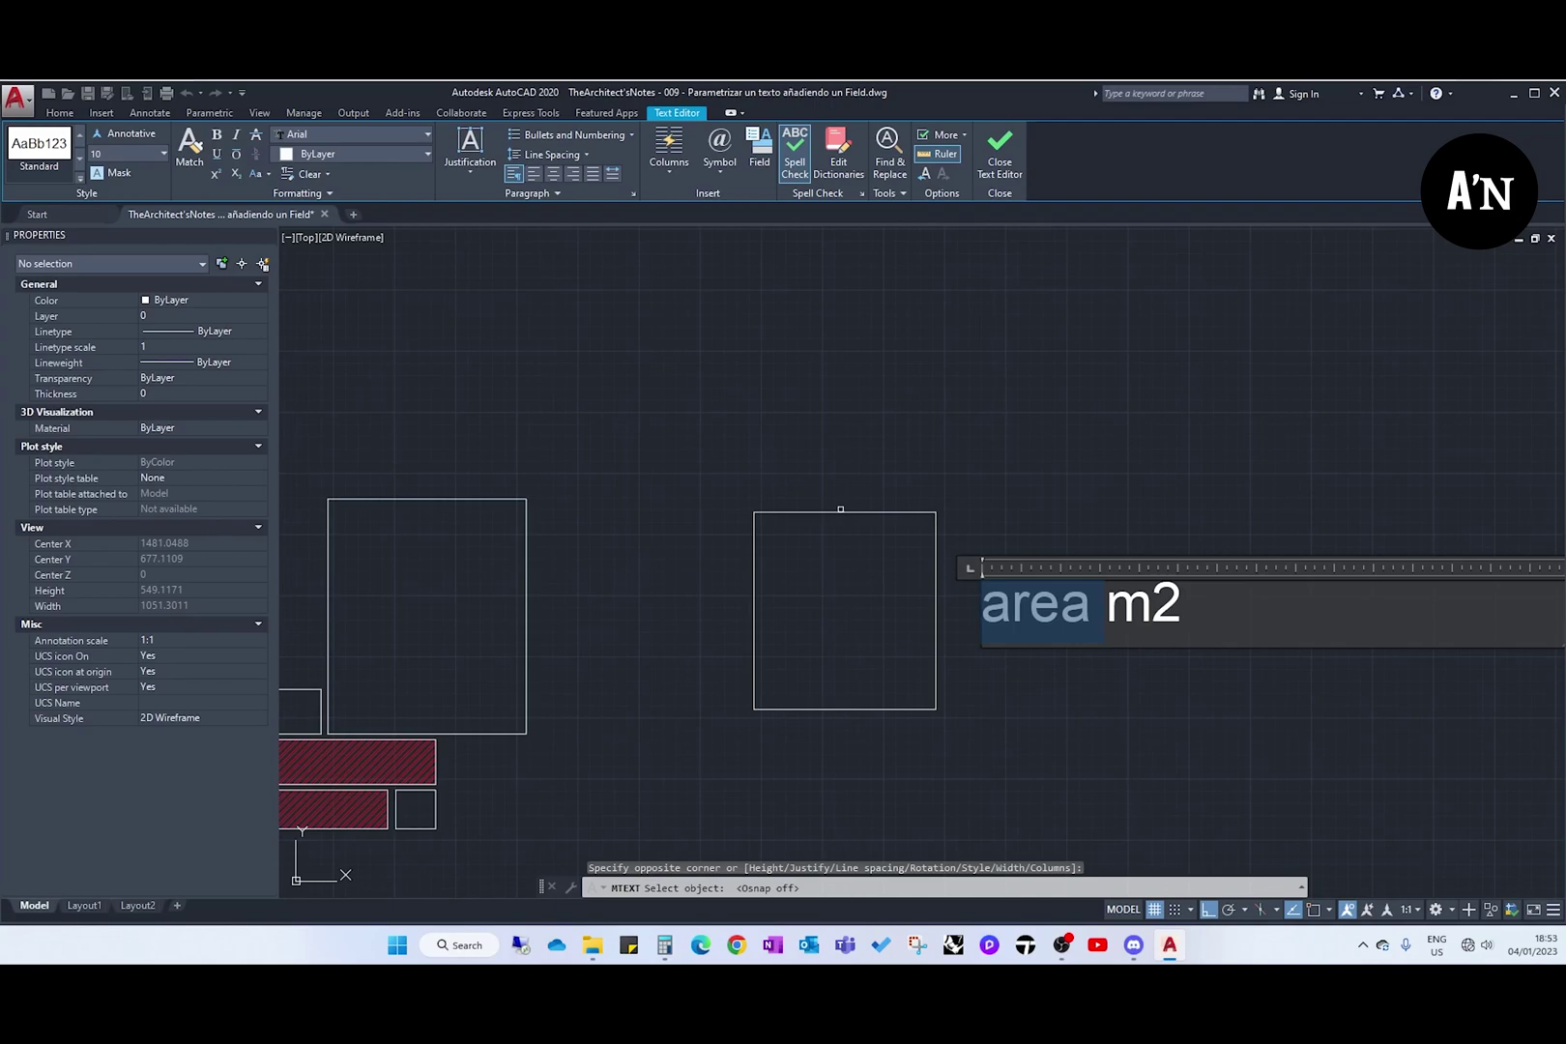
# Step: Link the label to the new rectangle's polyline Area, showing 24003.8073 m2
pyautogui.click(832, 514)
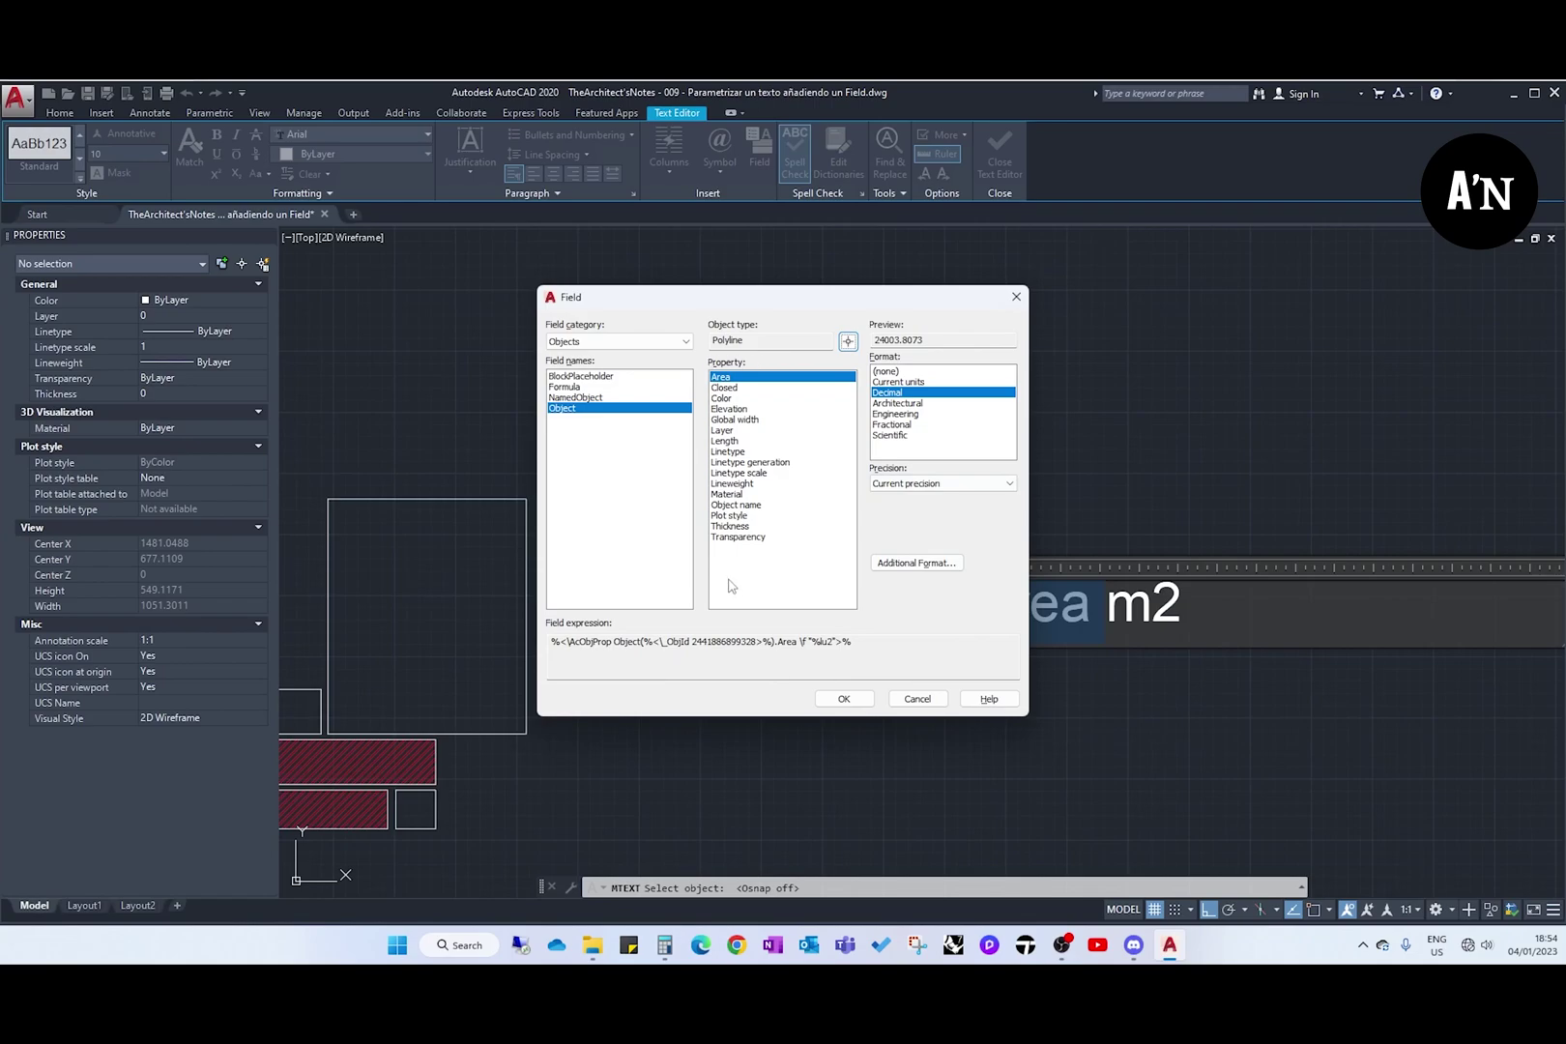
pyautogui.click(724, 379)
pyautogui.click(844, 698)
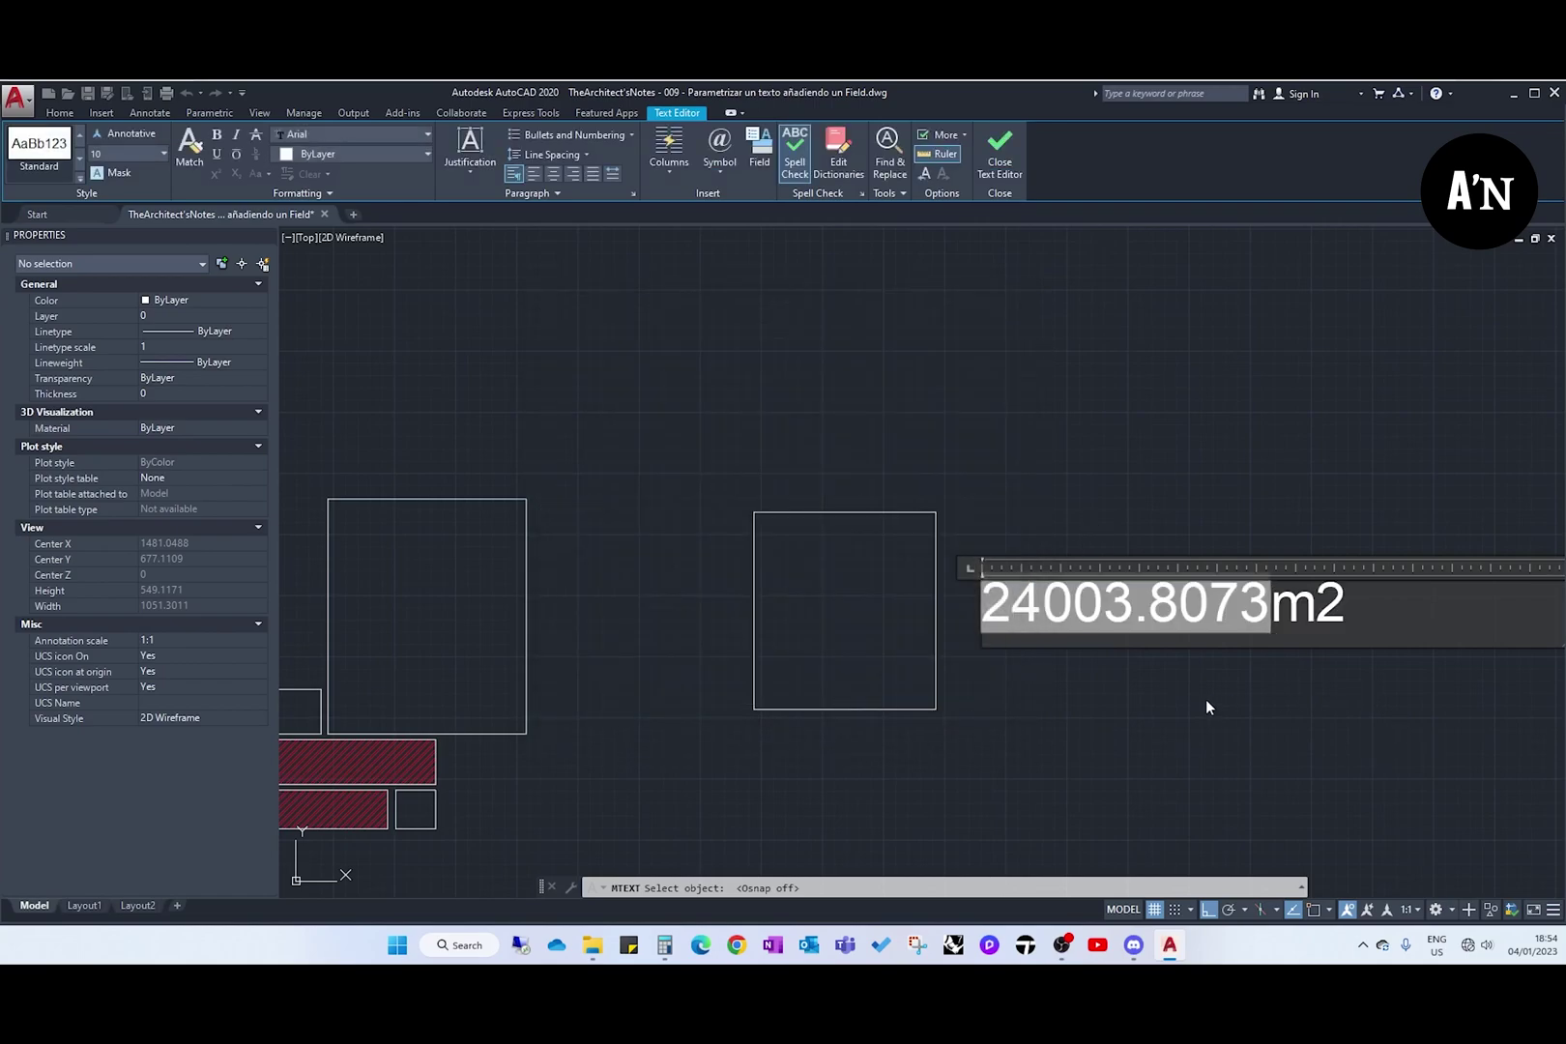
pyautogui.press('Escape')
pyautogui.scroll(-2, 1188, 709)
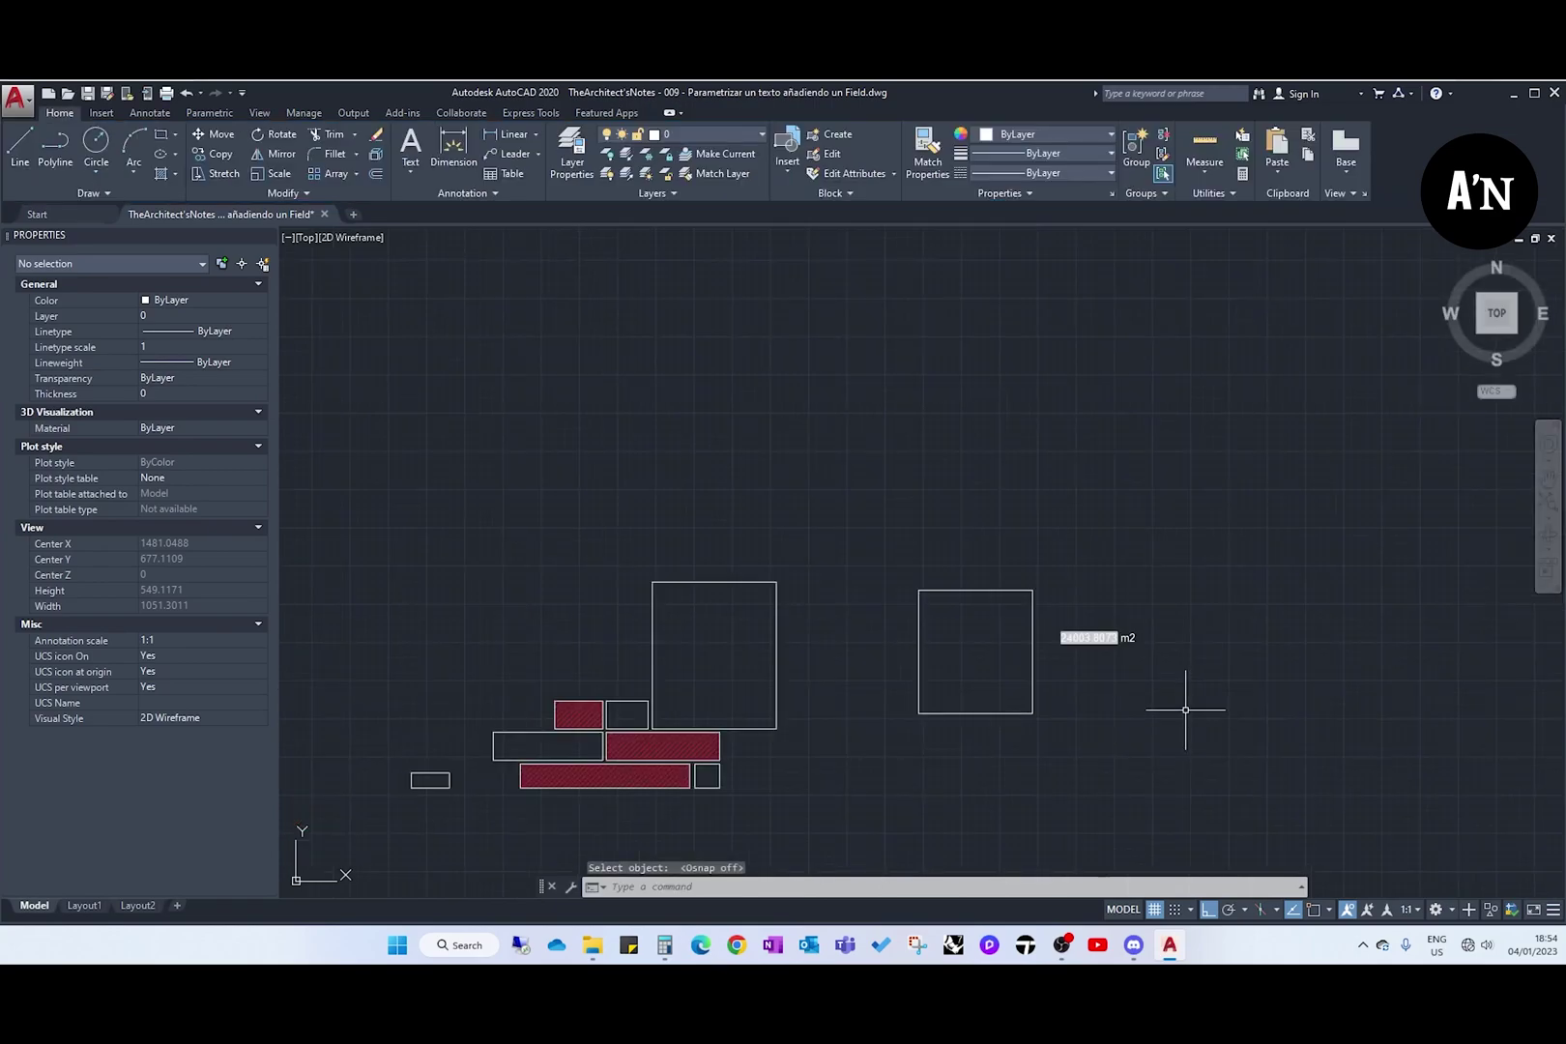